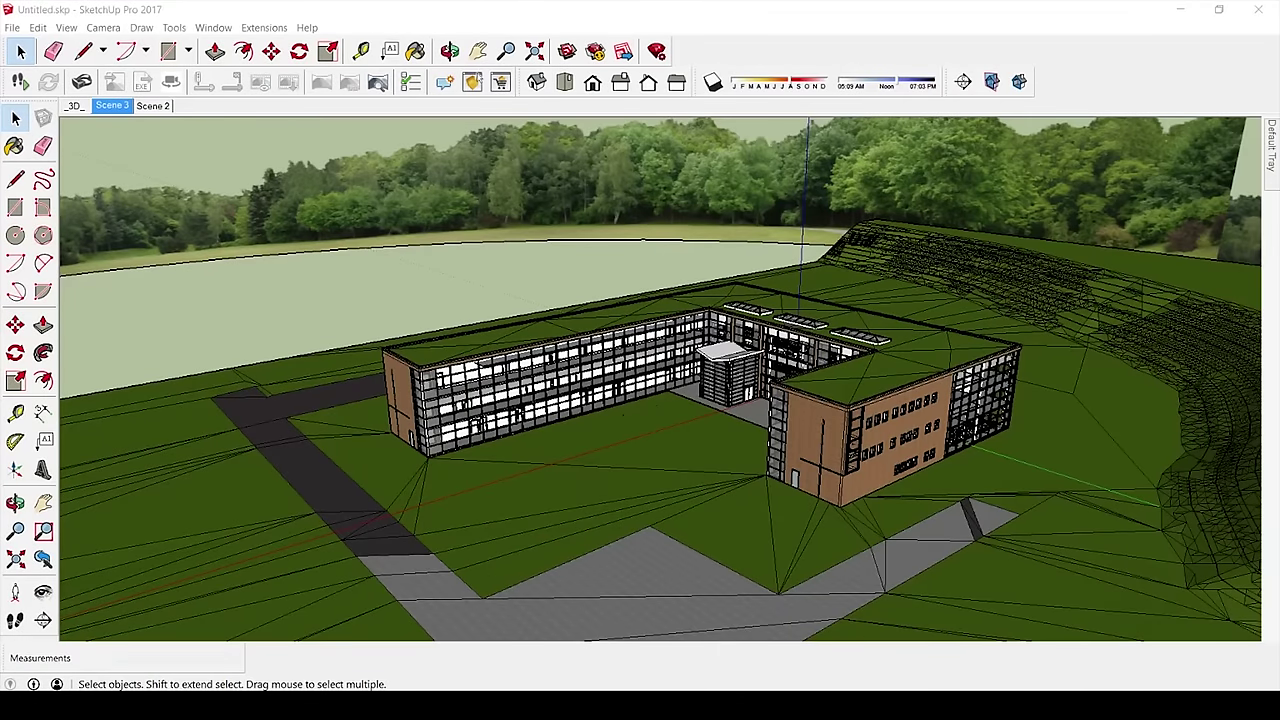
Step: Switch the model's camera to parallel projection
middle_drag(1050, 356, 1110, 400)
scroll(645, 403, up, 3)
mouse_move(660, 414)
middle_down()
mouse_move(868, 286)
mouse_move(708, 313)
mouse_move(437, 289)
mouse_move(650, 418)
mouse_move(656, 358)
mouse_move(680, 408)
mouse_move(643, 428)
middle_up()
scroll(657, 356, down, 5)
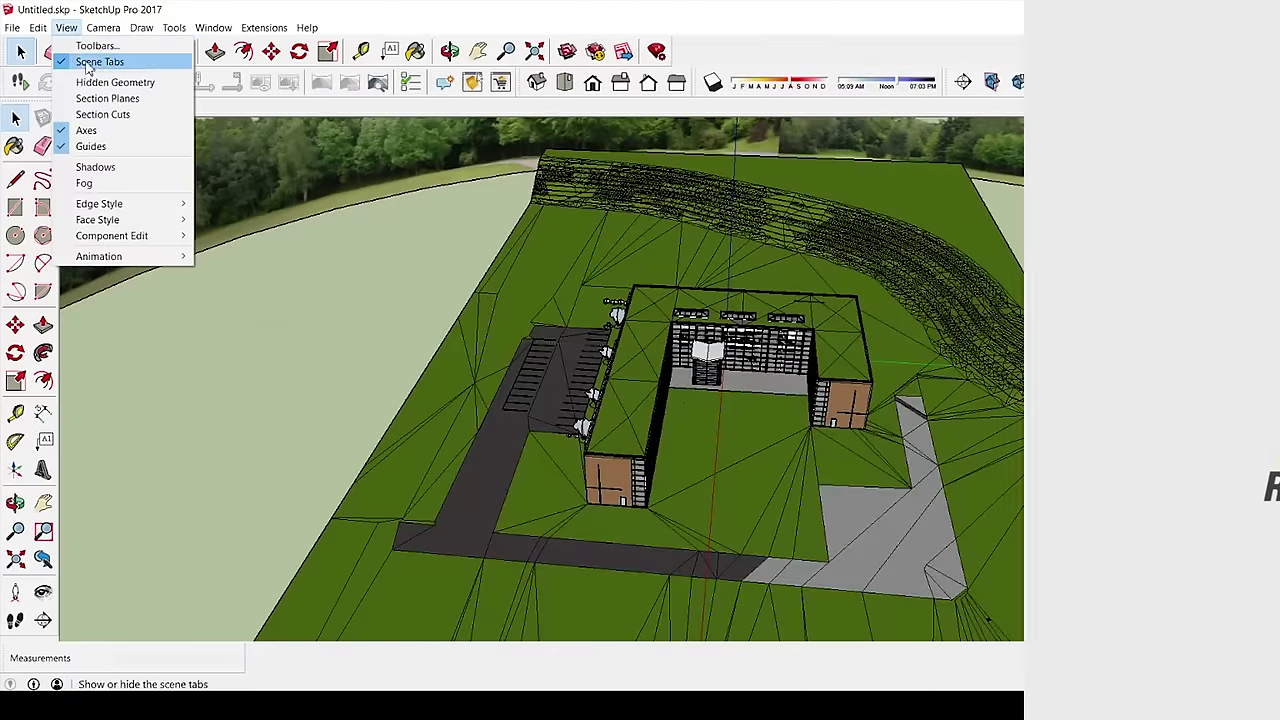
mouse_move(103, 27)
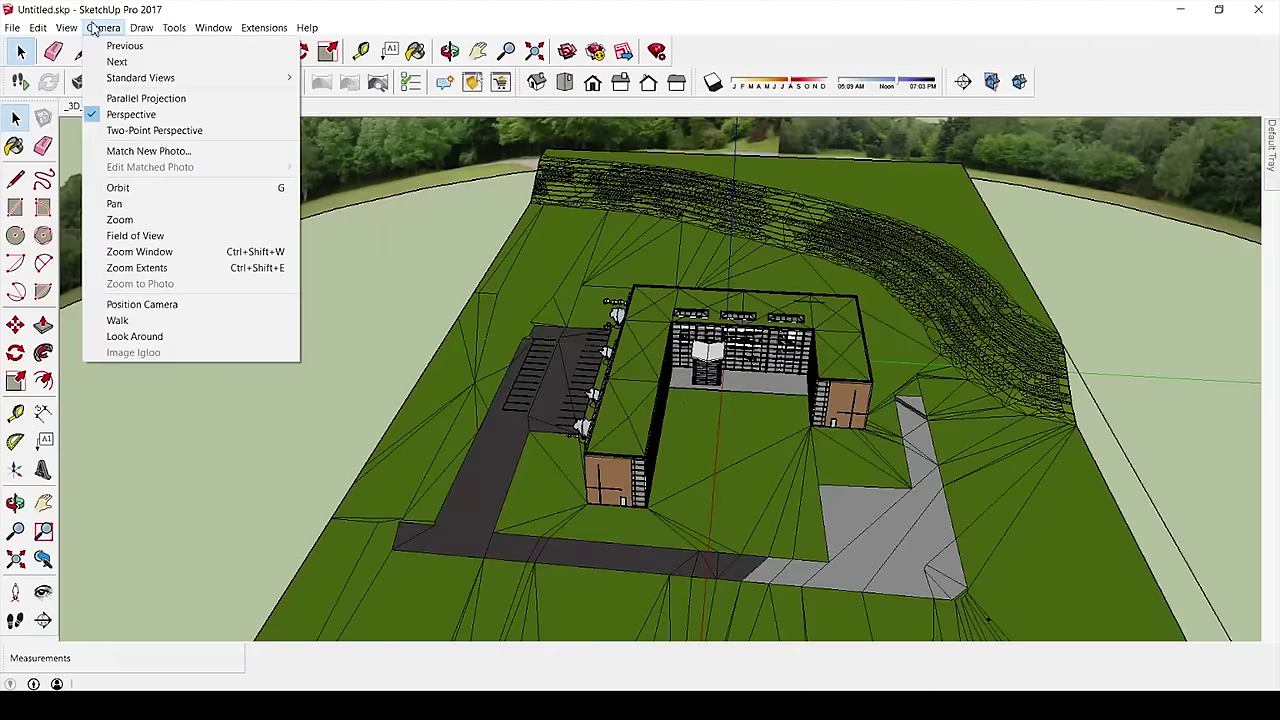
click(135, 99)
middle_drag(378, 332, 760, 297)
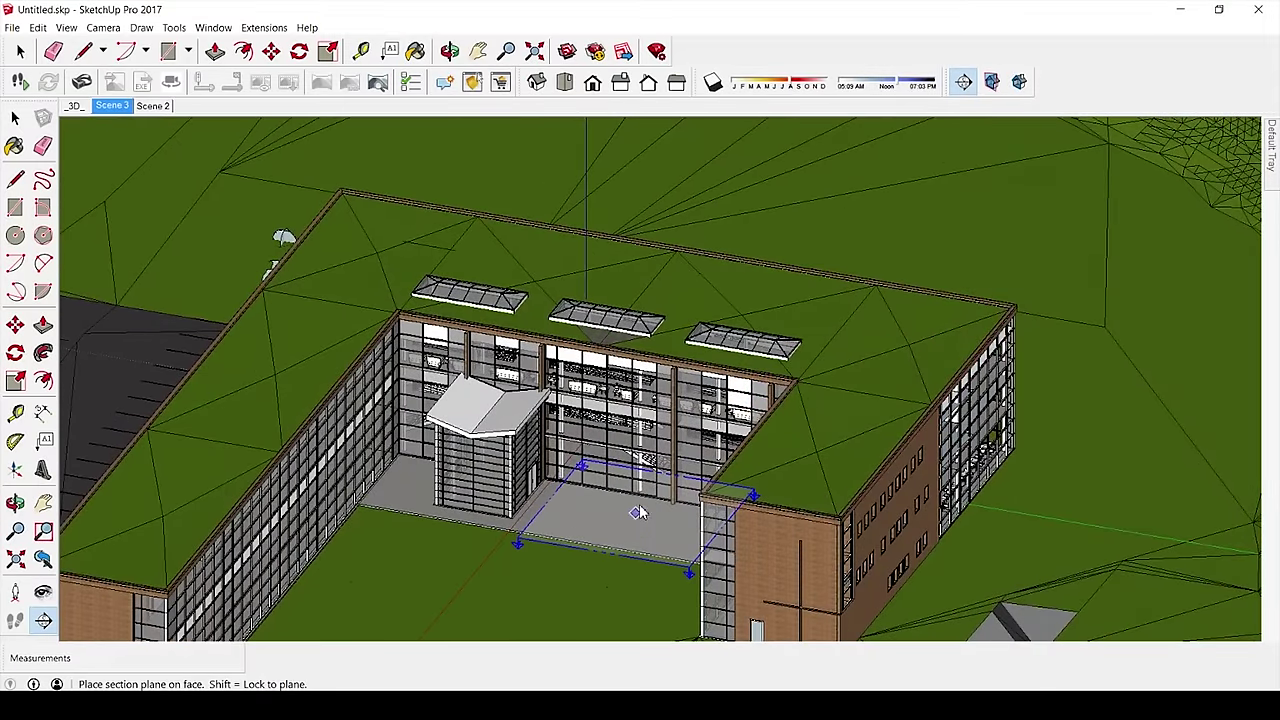
Step: Place a horizontal section plane on the paved courtyard floor of the building
click(685, 465)
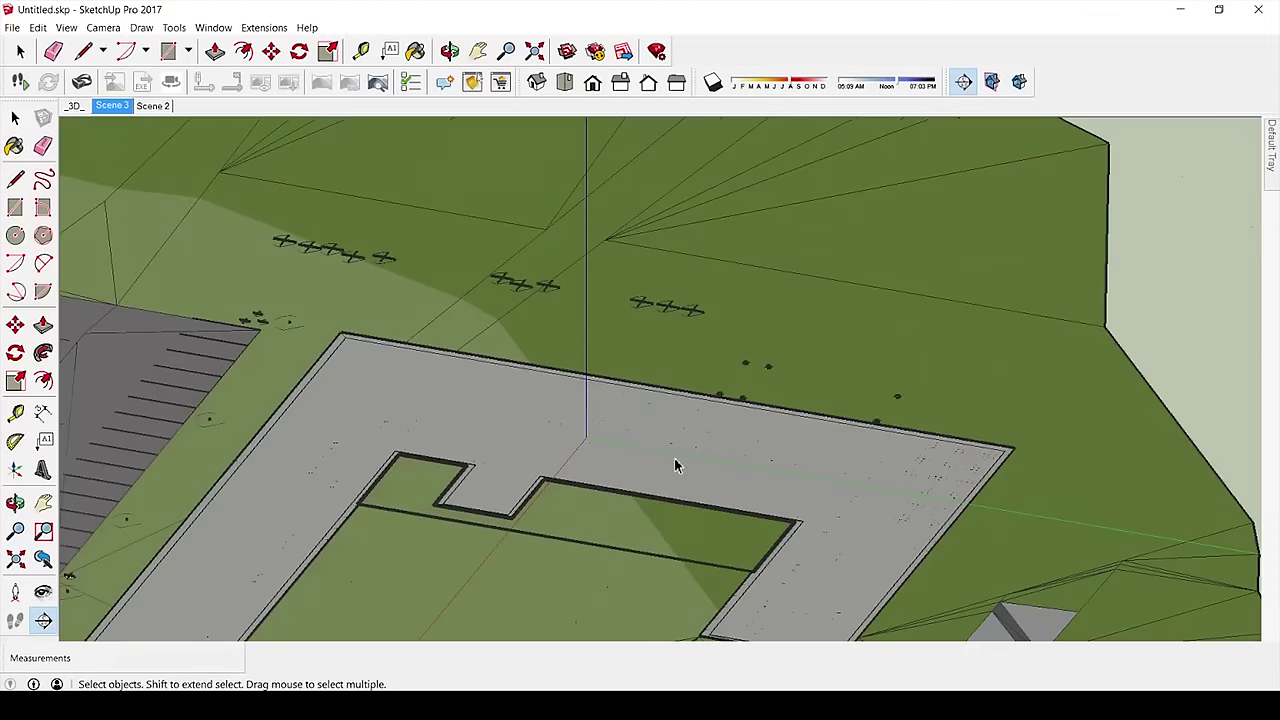
scroll(677, 442, down, 6)
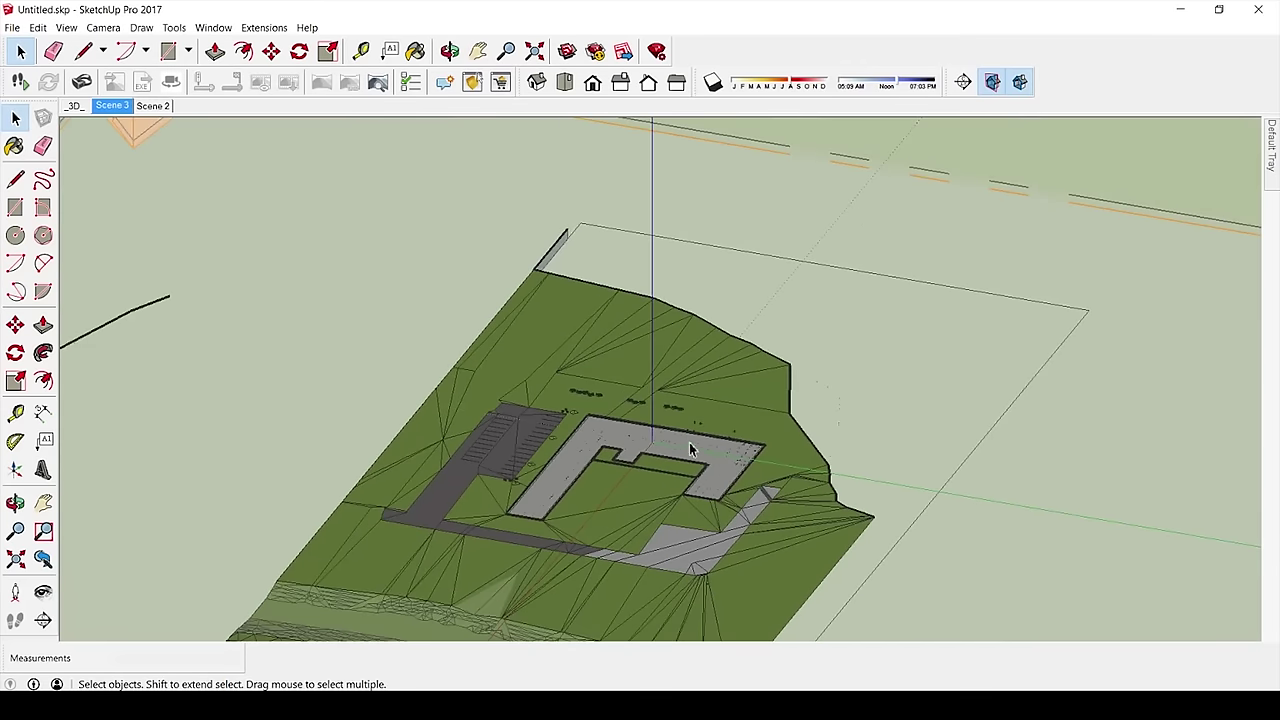
scroll(538, 338, up, 2)
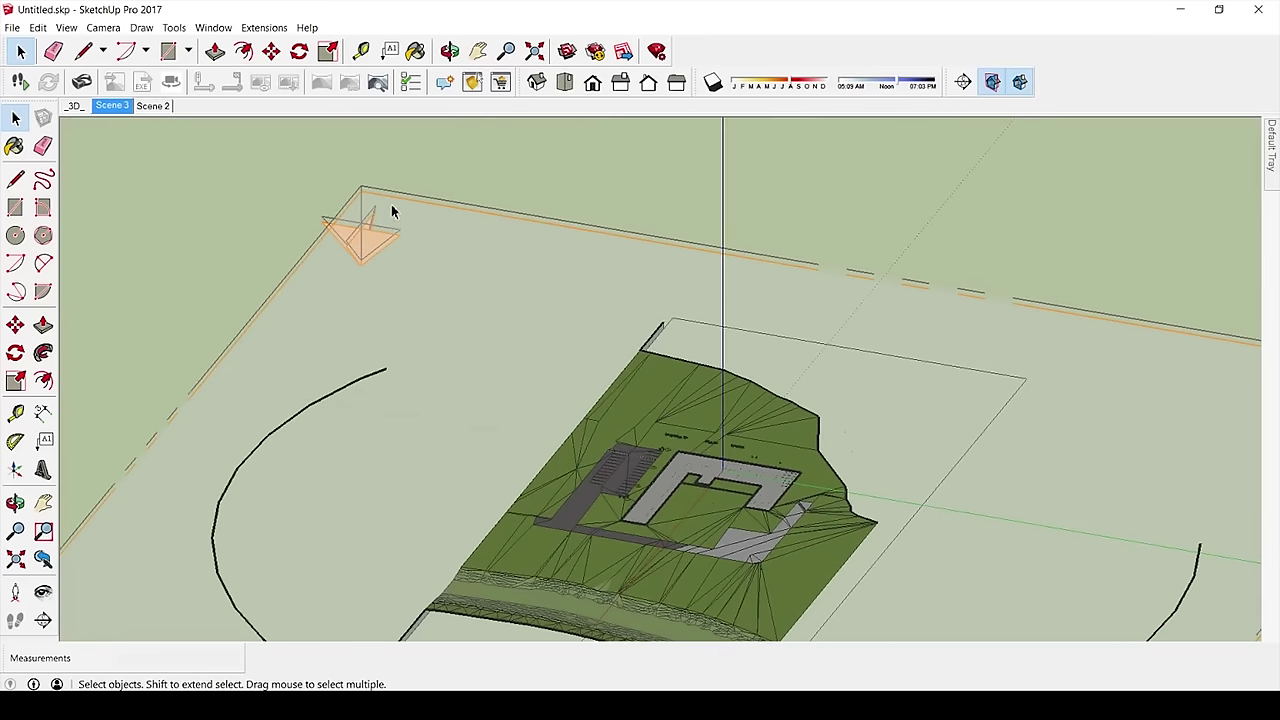
Step: Move the section plane vertically to a height that cuts through the walls of the building's floor
click(390, 204)
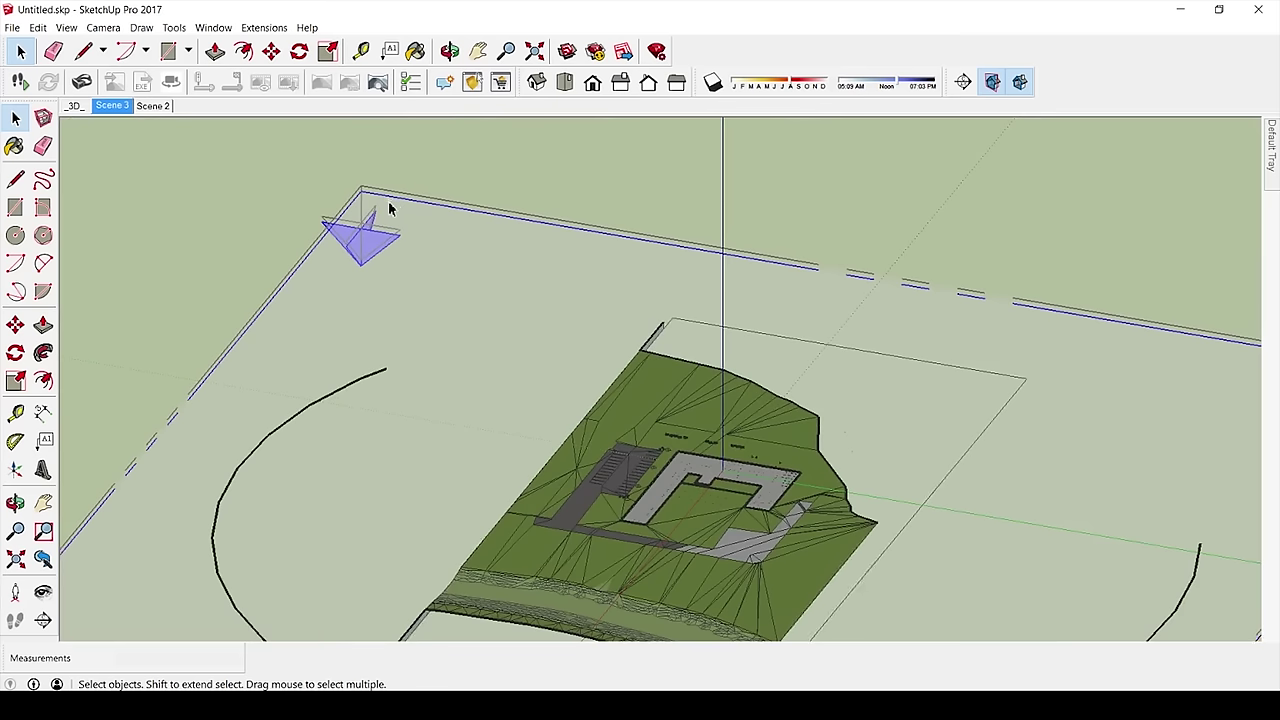
key(m)
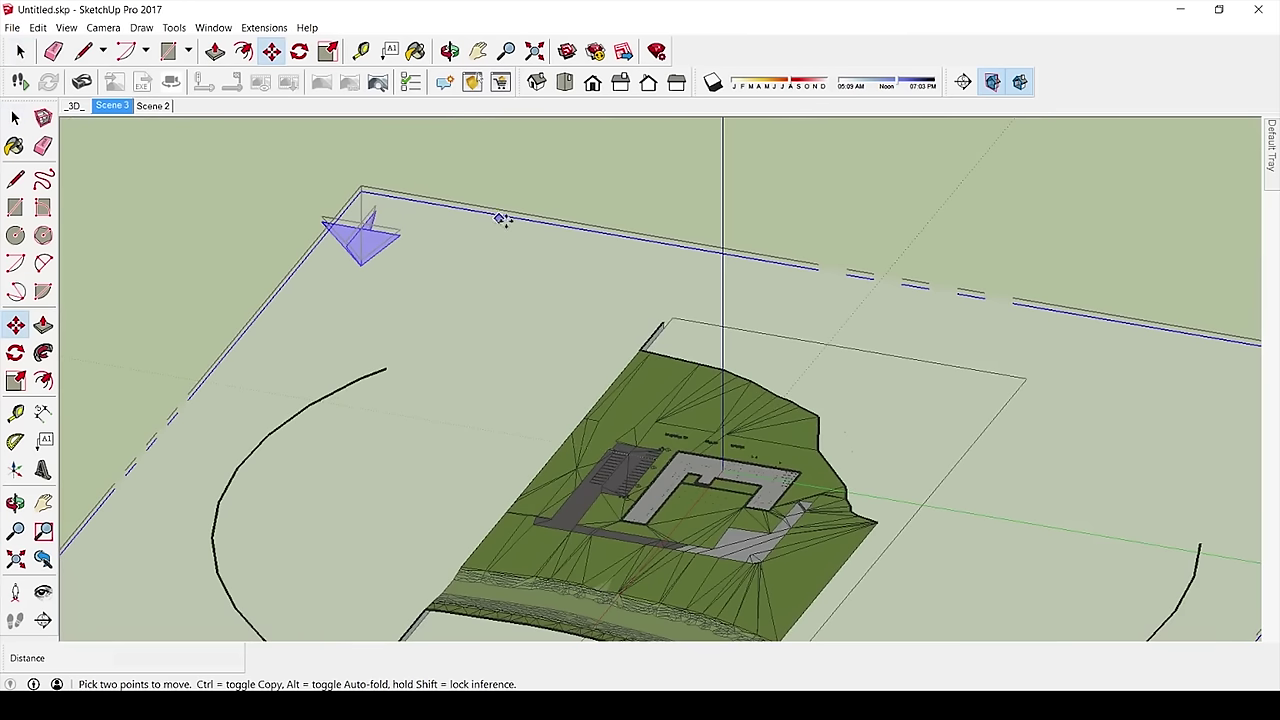
scroll(748, 383, up, 4)
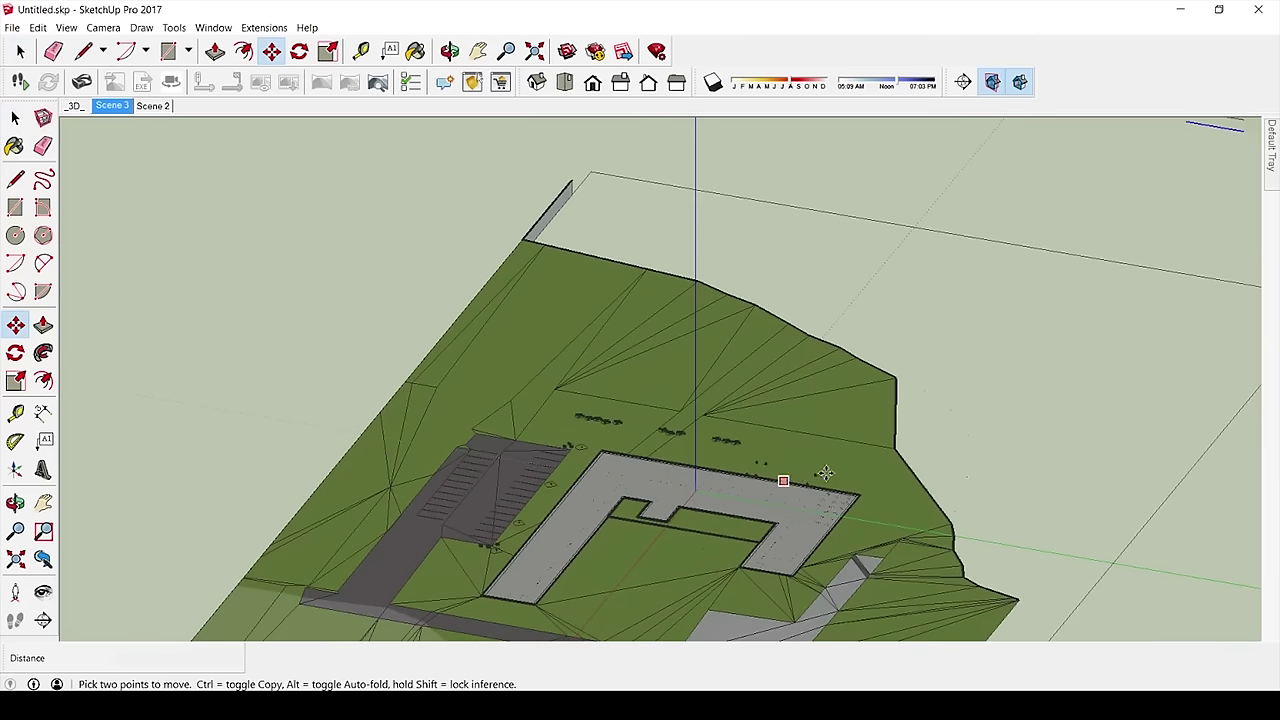
scroll(828, 478, up, 1)
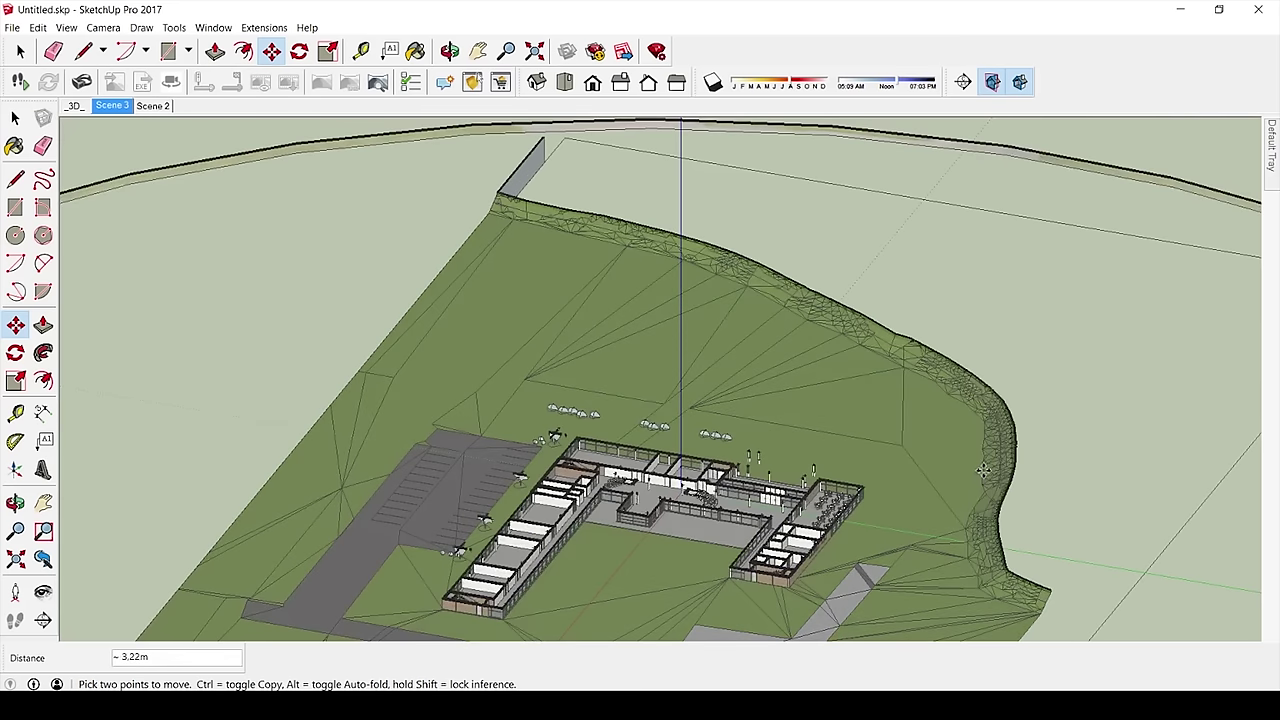
scroll(985, 471, up, 2)
middle_drag(985, 471, 963, 583)
shift+middle_drag(902, 499, 955, 362)
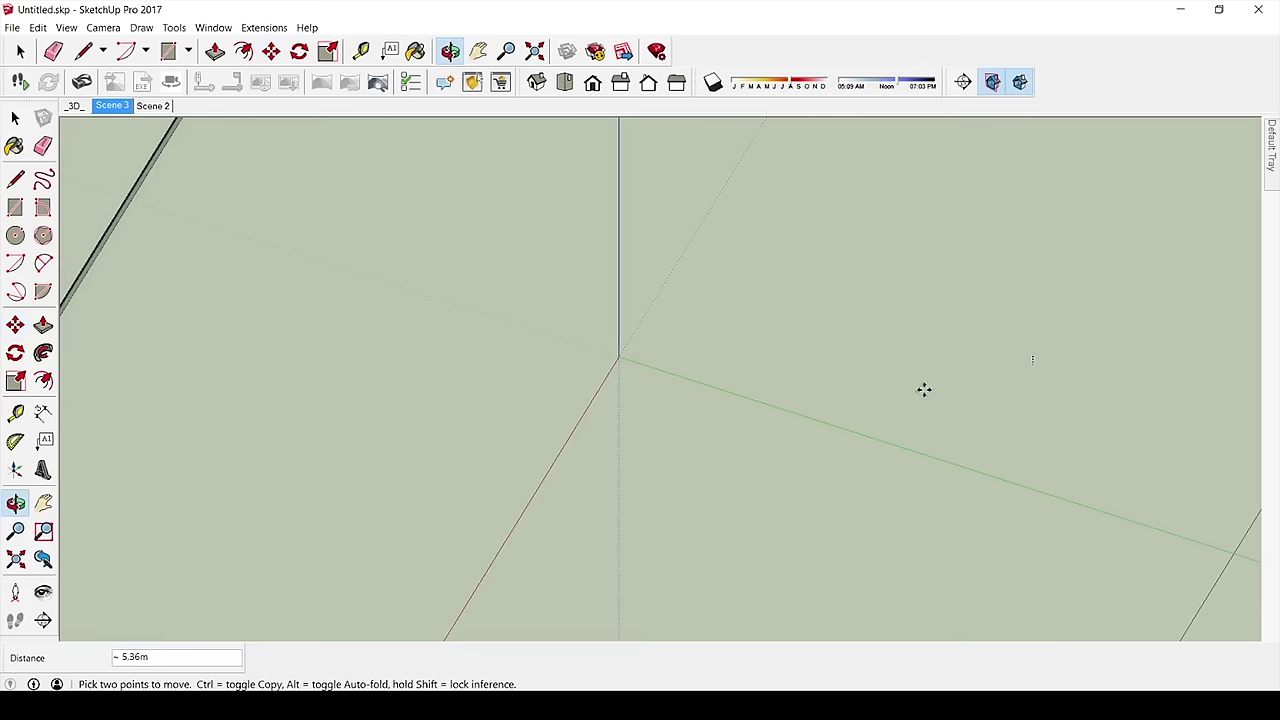
scroll(931, 357, down, 10)
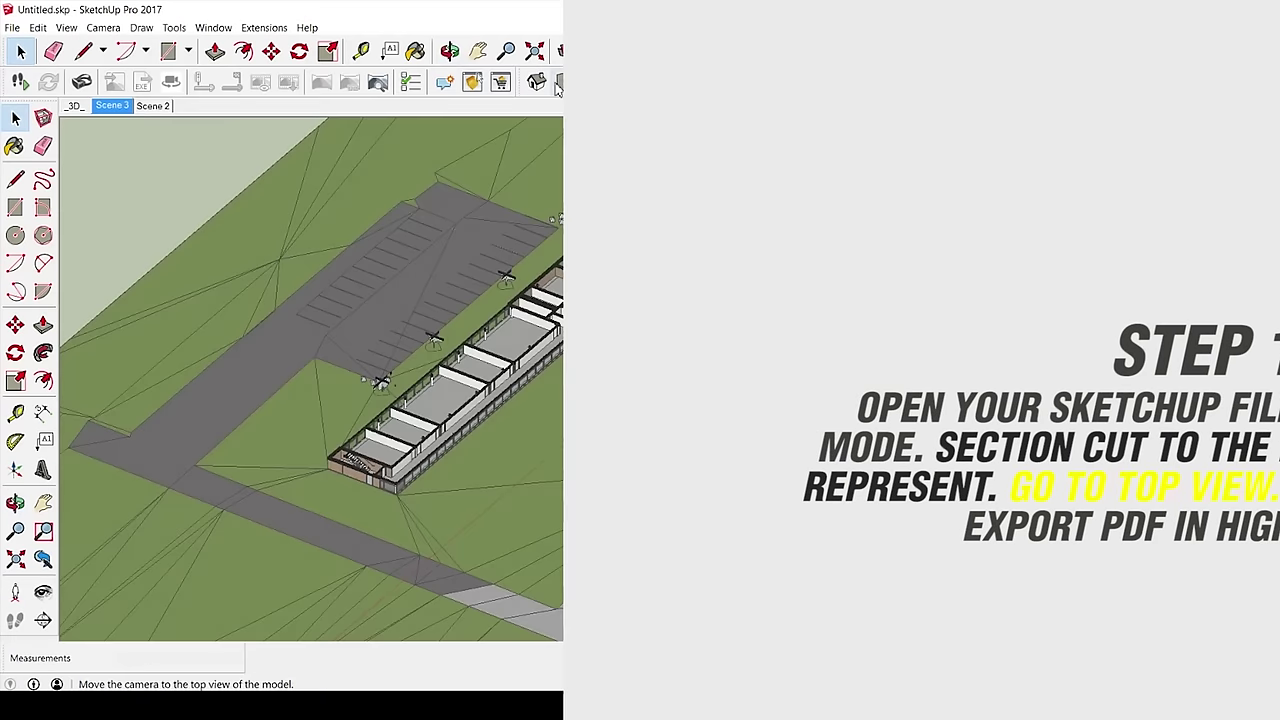
Step: Show the section-cut building in top view with the section plane hidden and apply the white Hidden Line style
click(564, 82)
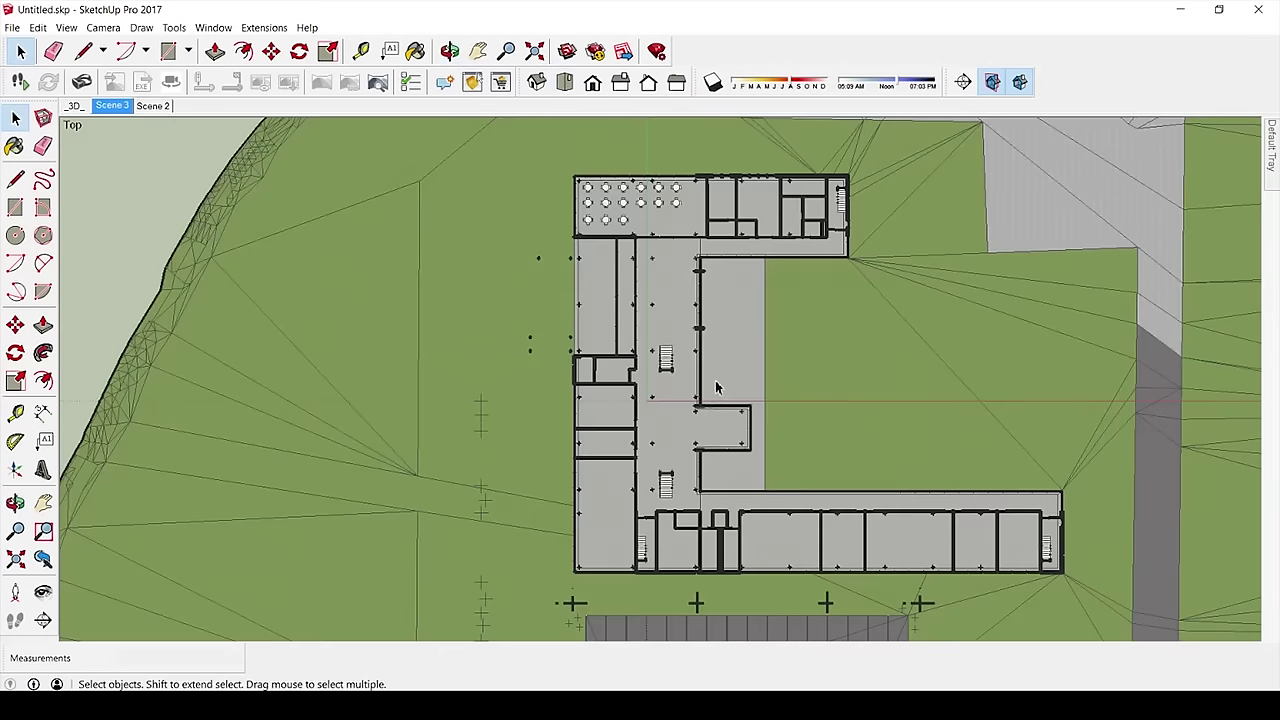
click(1020, 82)
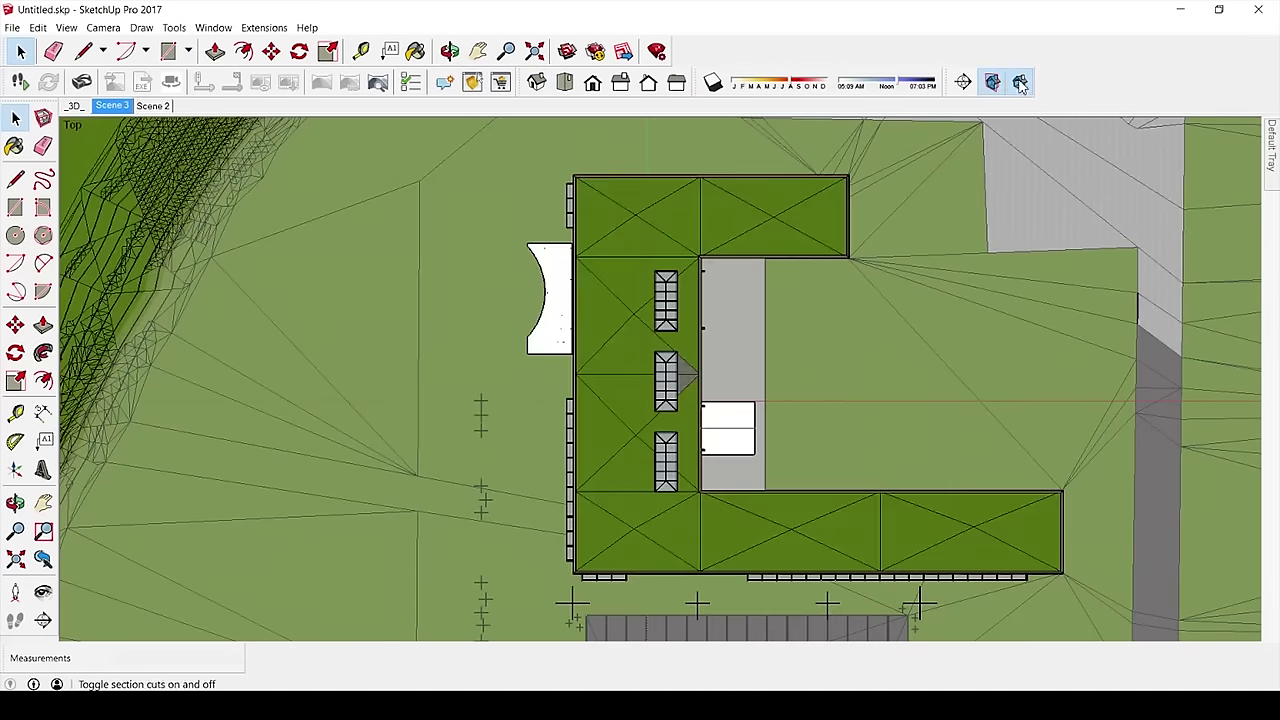
click(1020, 82)
scroll(990, 390, down, 2)
scroll(990, 390, down, 2)
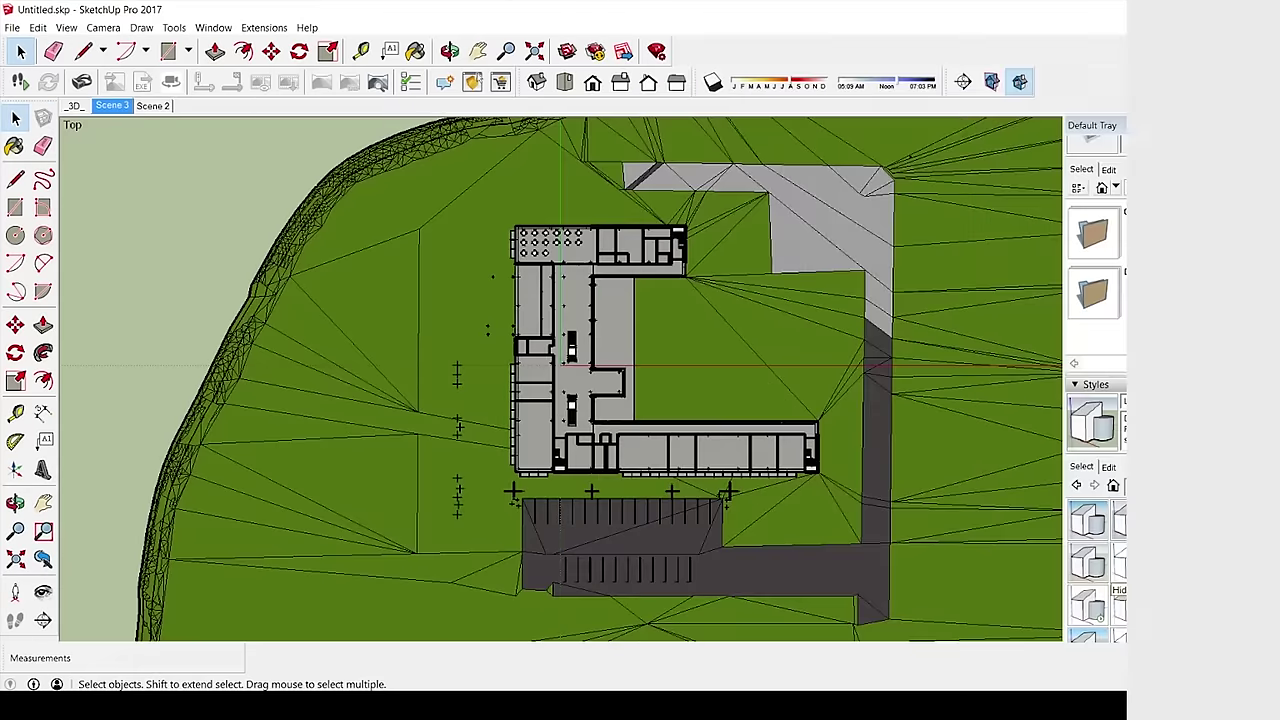
click(1131, 565)
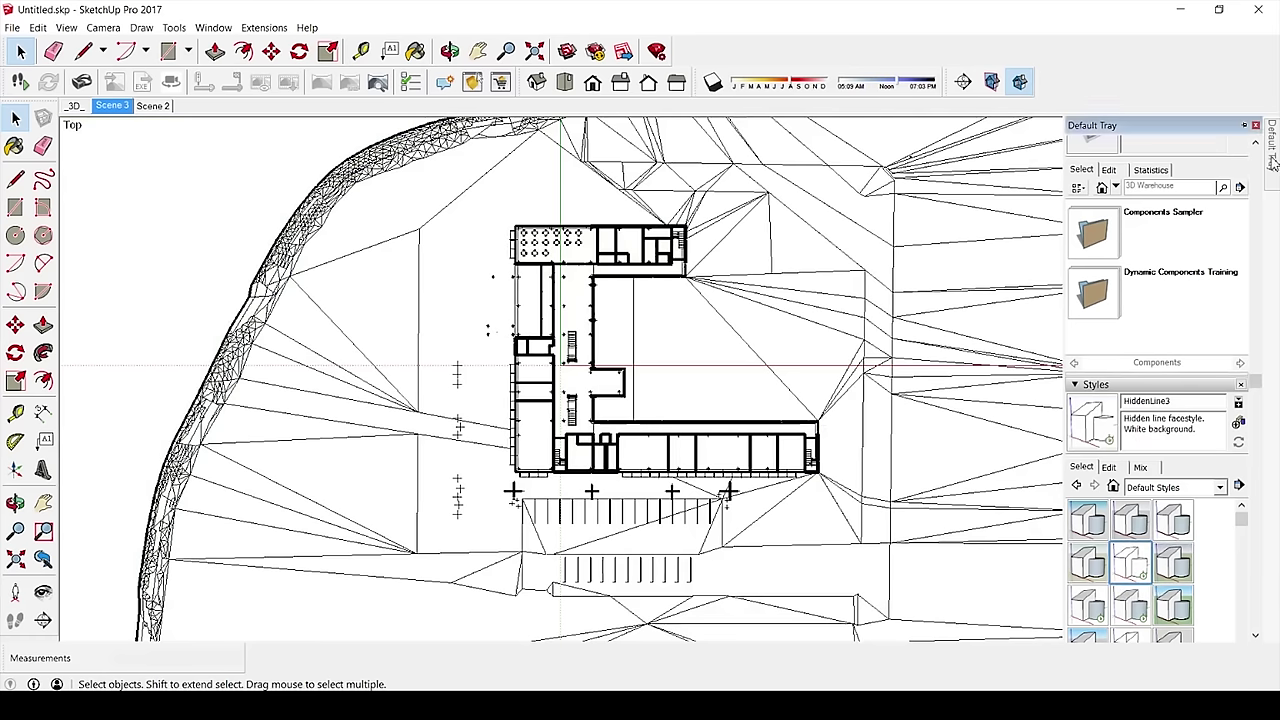
Step: Start a PDF export of the plan with drawing size and scale units in centimeters and profile lines off
click(64, 27)
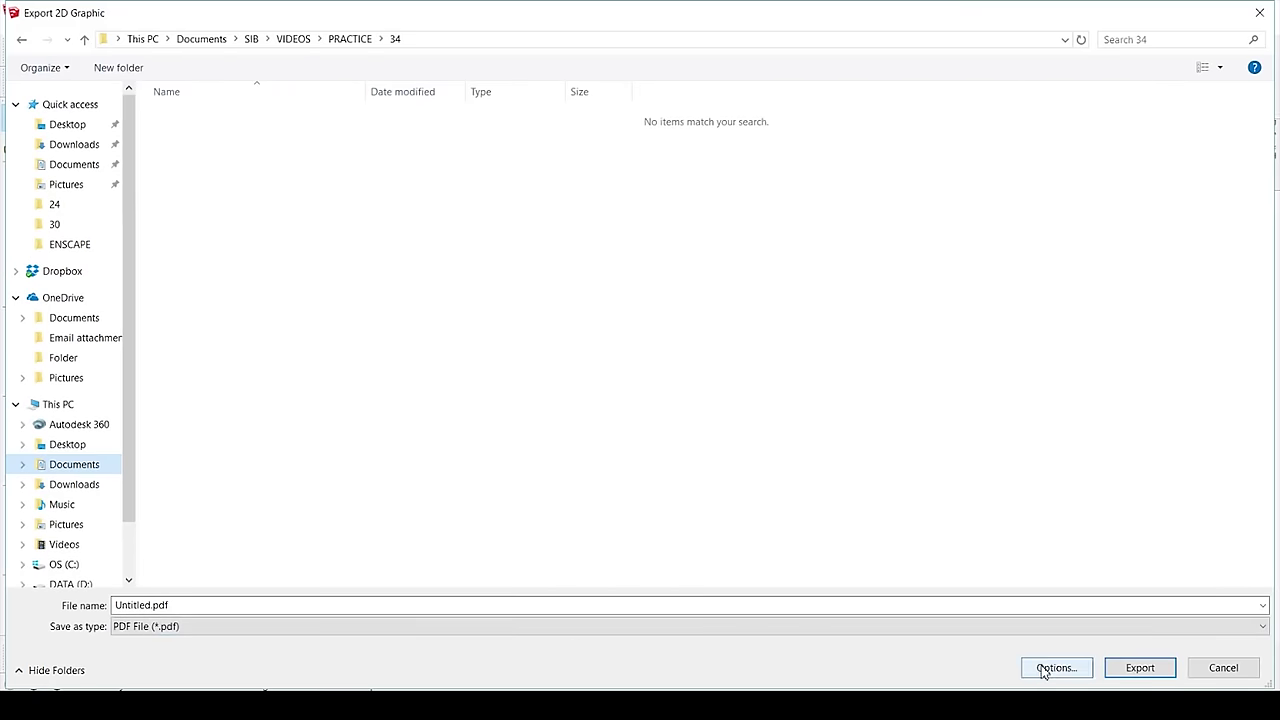
click(1057, 667)
click(594, 226)
click(572, 272)
click(594, 247)
click(572, 293)
click(816, 226)
click(780, 272)
click(816, 247)
click(780, 293)
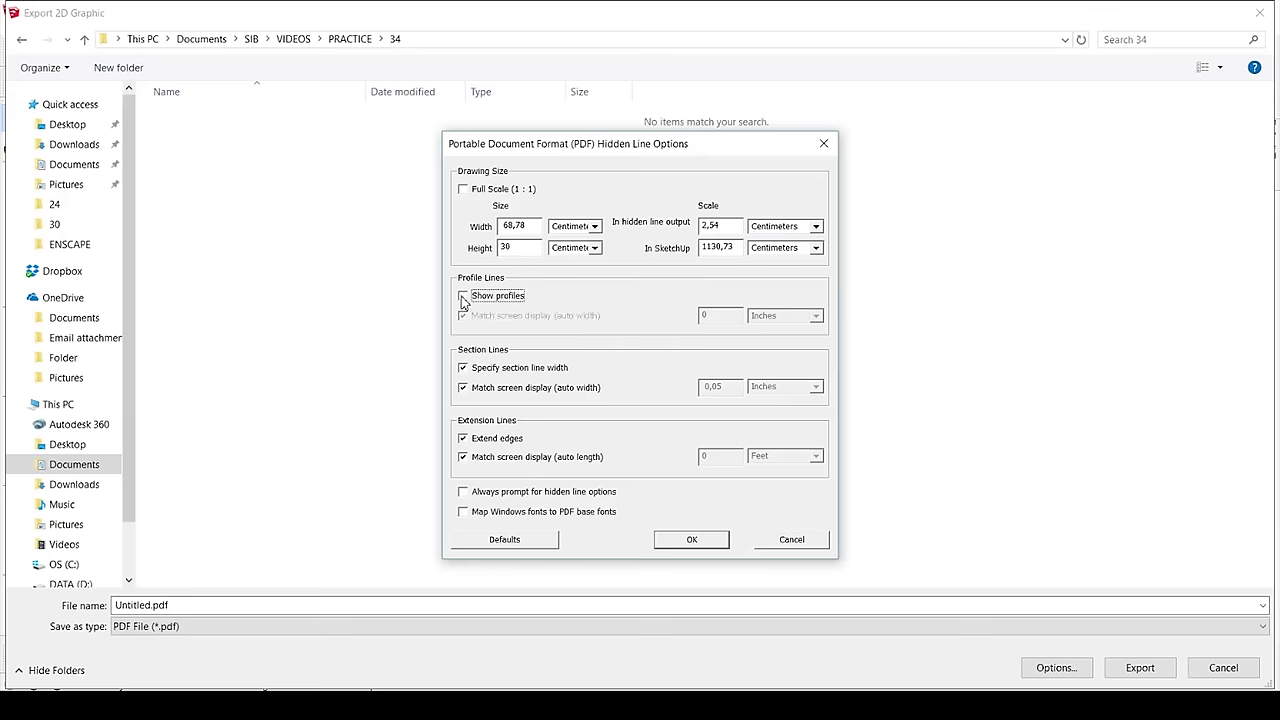
Step: Turn off the specified section line width and export the PDF as Exported Sketchup Plan
click(463, 368)
click(664, 538)
click(460, 604)
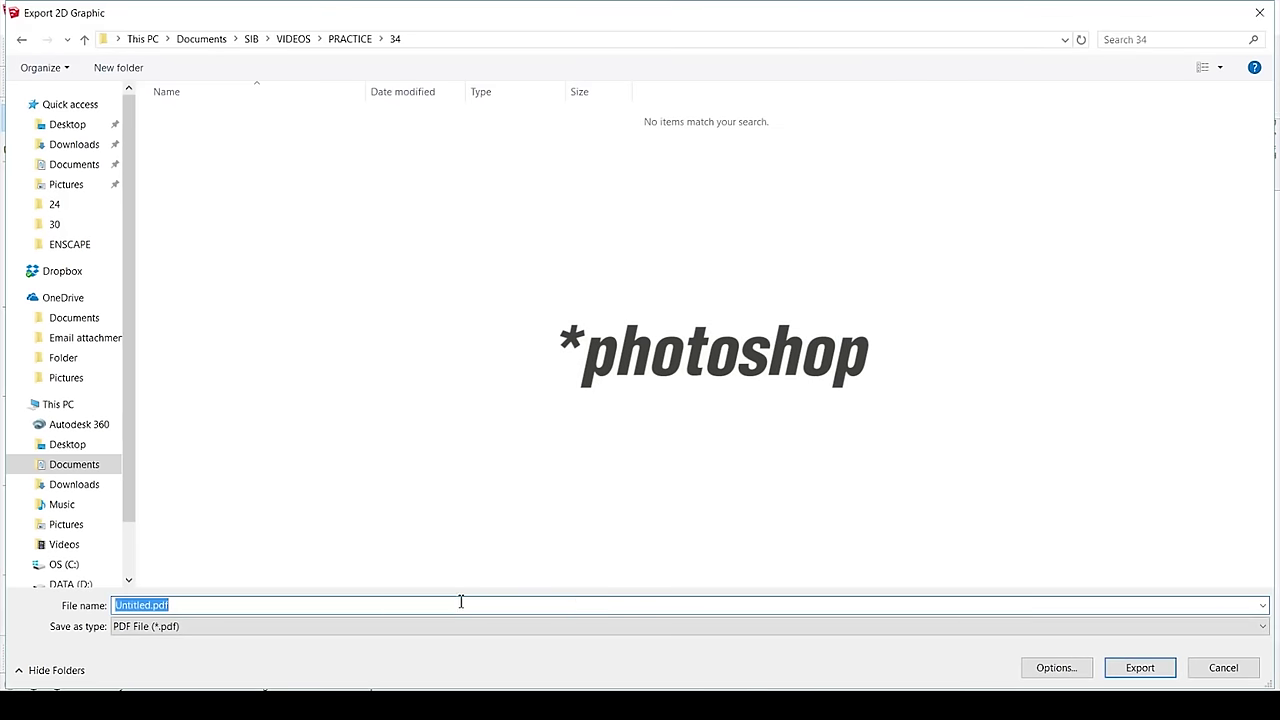
text(Exported)
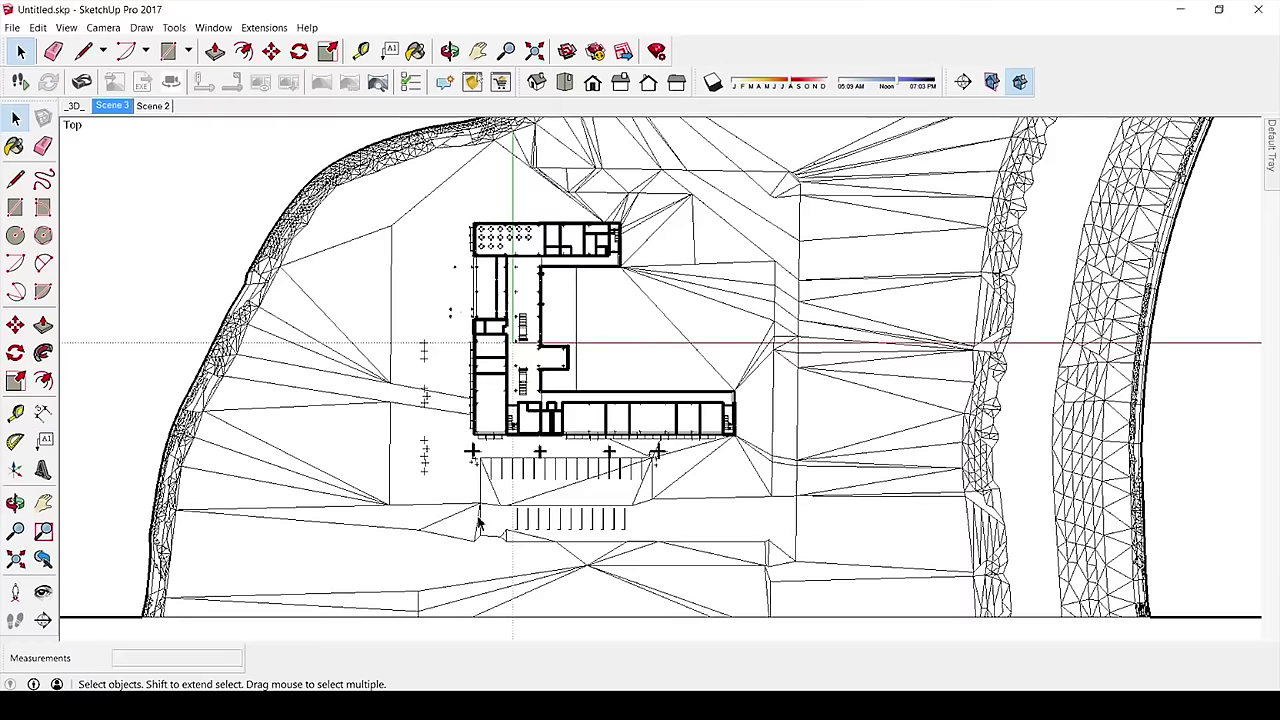
Step: Turn on shadows for 09/26 at 04:28 p.m. and hide the model's edges
mouse_move(896, 81)
mouse_down()
mouse_move(872, 83)
mouse_move(918, 84)
mouse_up()
mouse_move(790, 82)
mouse_down()
mouse_move(817, 85)
mouse_move(798, 90)
mouse_move(803, 81)
mouse_up()
click(66, 28)
mouse_move(100, 204)
click(226, 204)
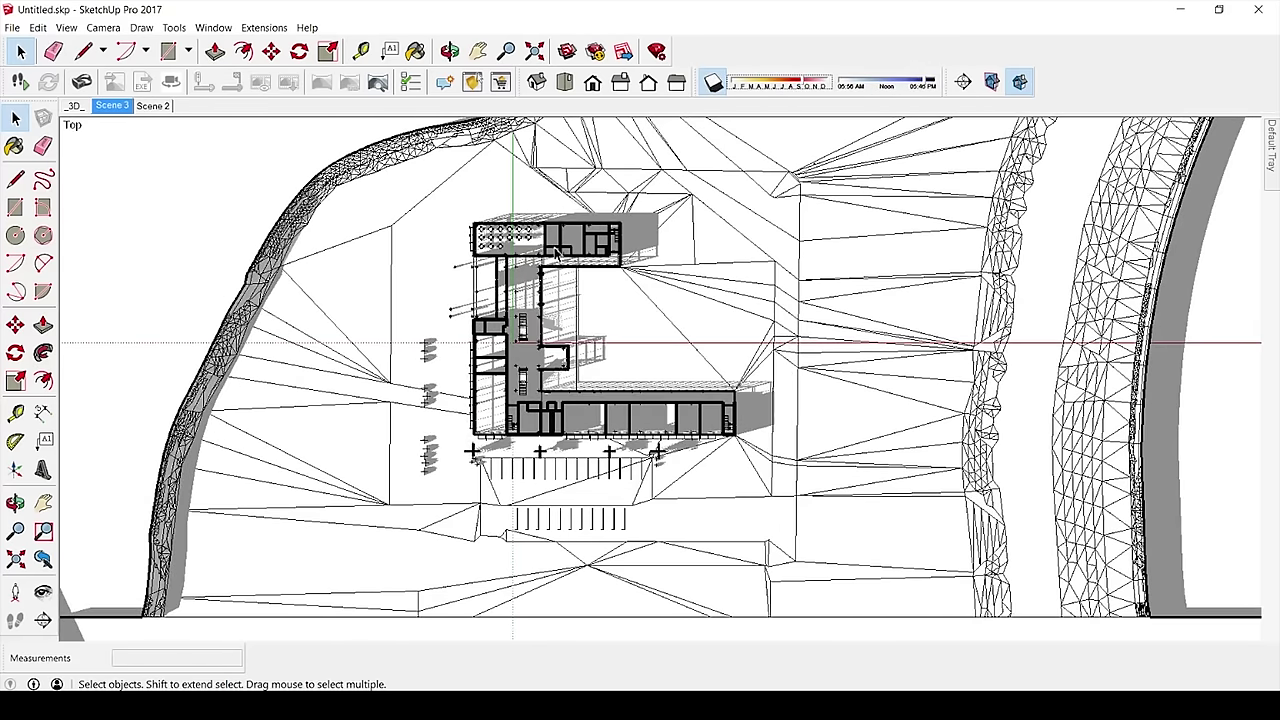
click(66, 28)
click(132, 336)
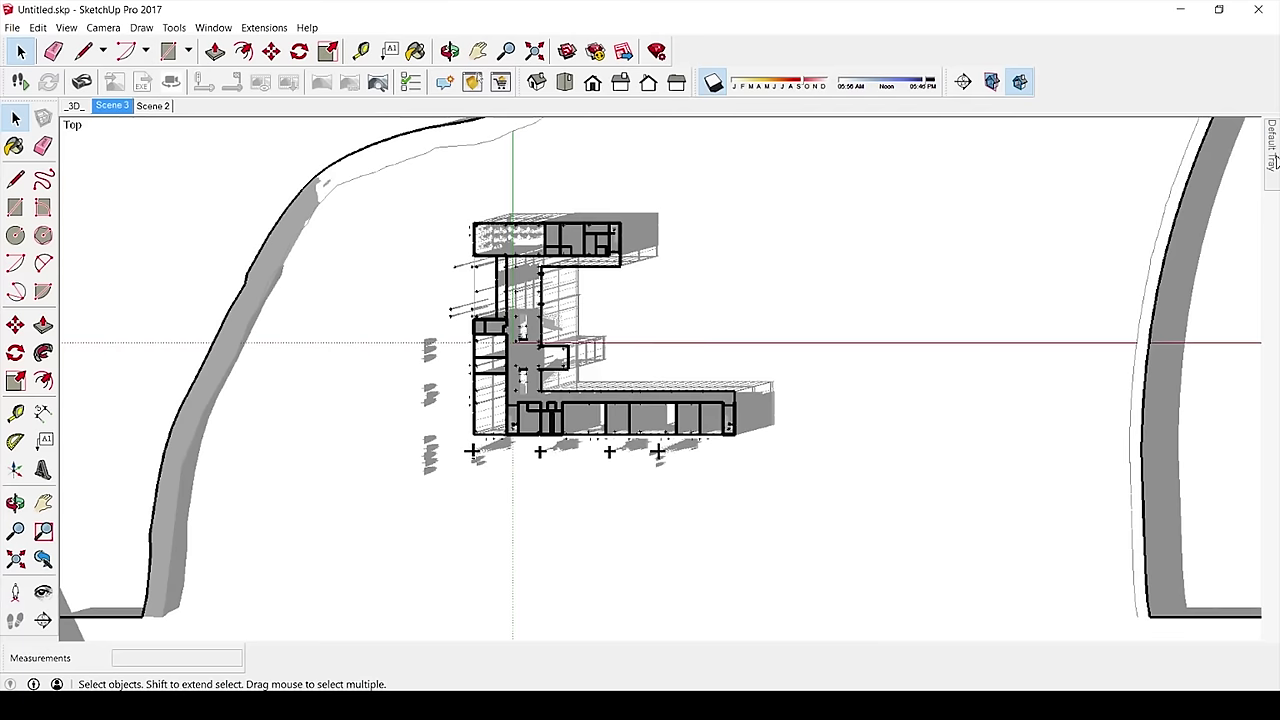
Step: Set the shadow settings to Light 100 and Dark 0
mouse_move(1275, 160)
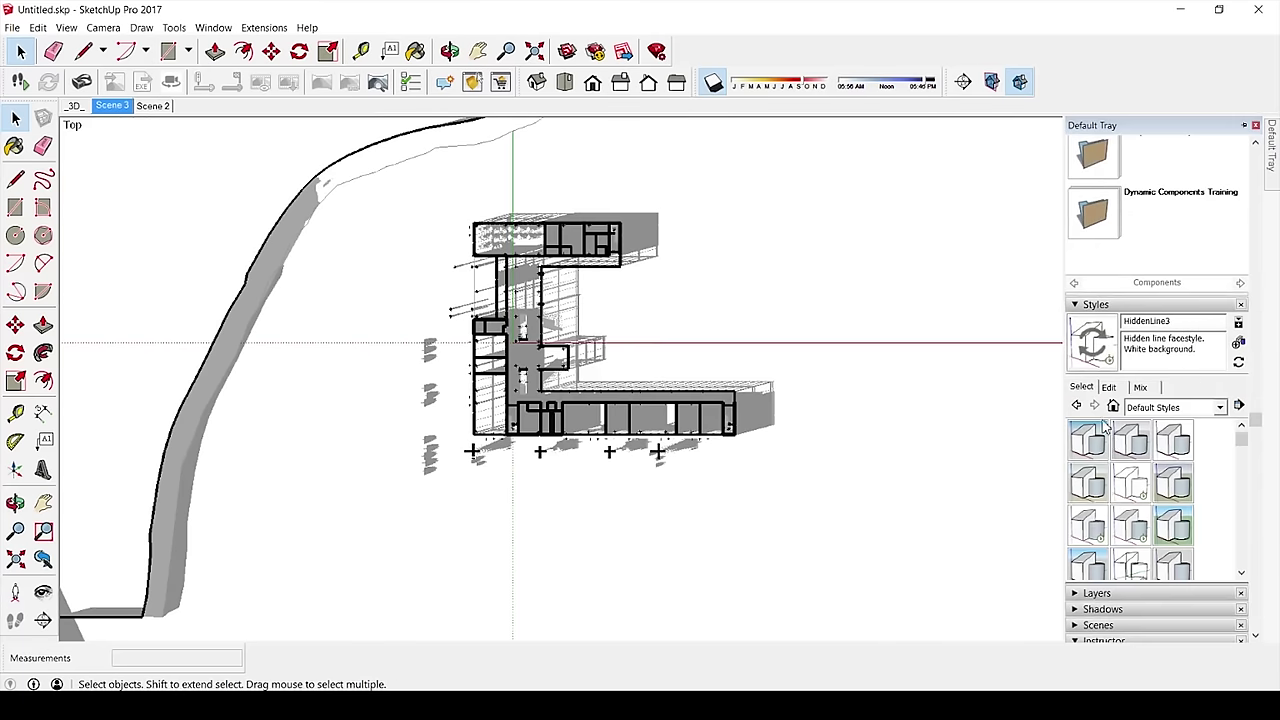
scroll(1178, 472, down, 2)
click(1150, 609)
scroll(1177, 523, down, 3)
drag(1157, 493, 1100, 495)
drag(1166, 470, 1202, 474)
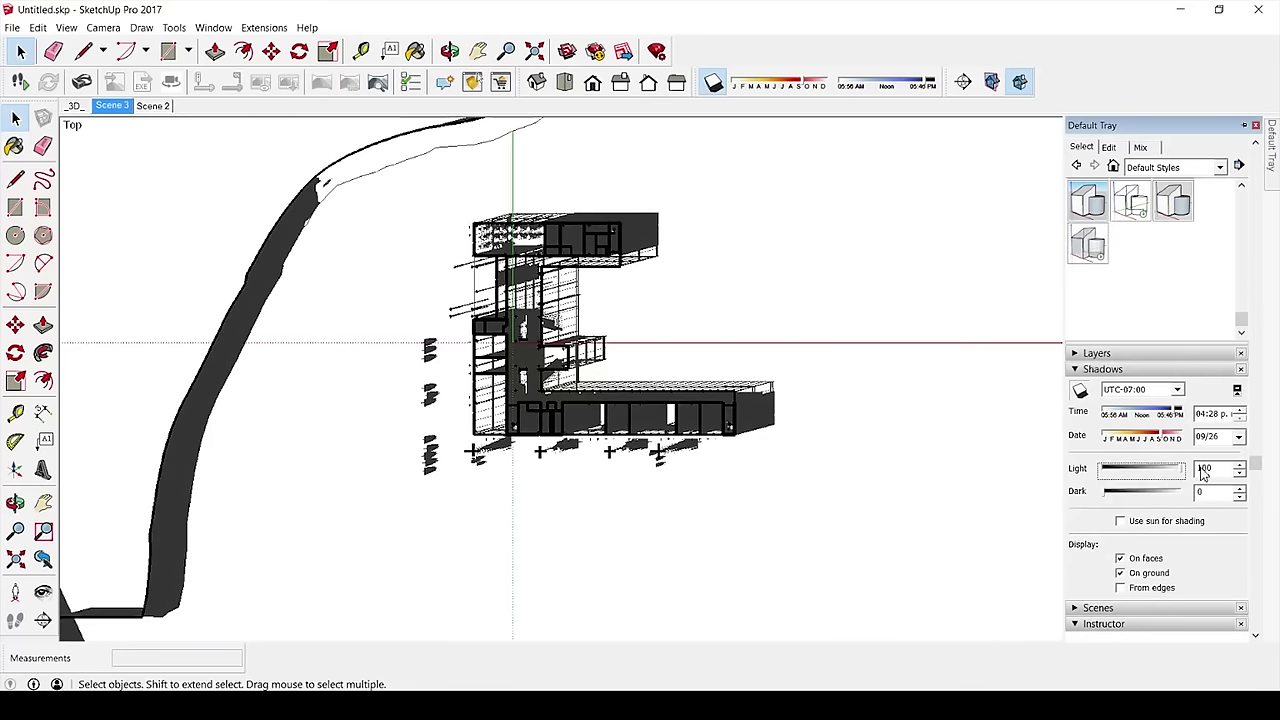
scroll(1180, 460, up, 3)
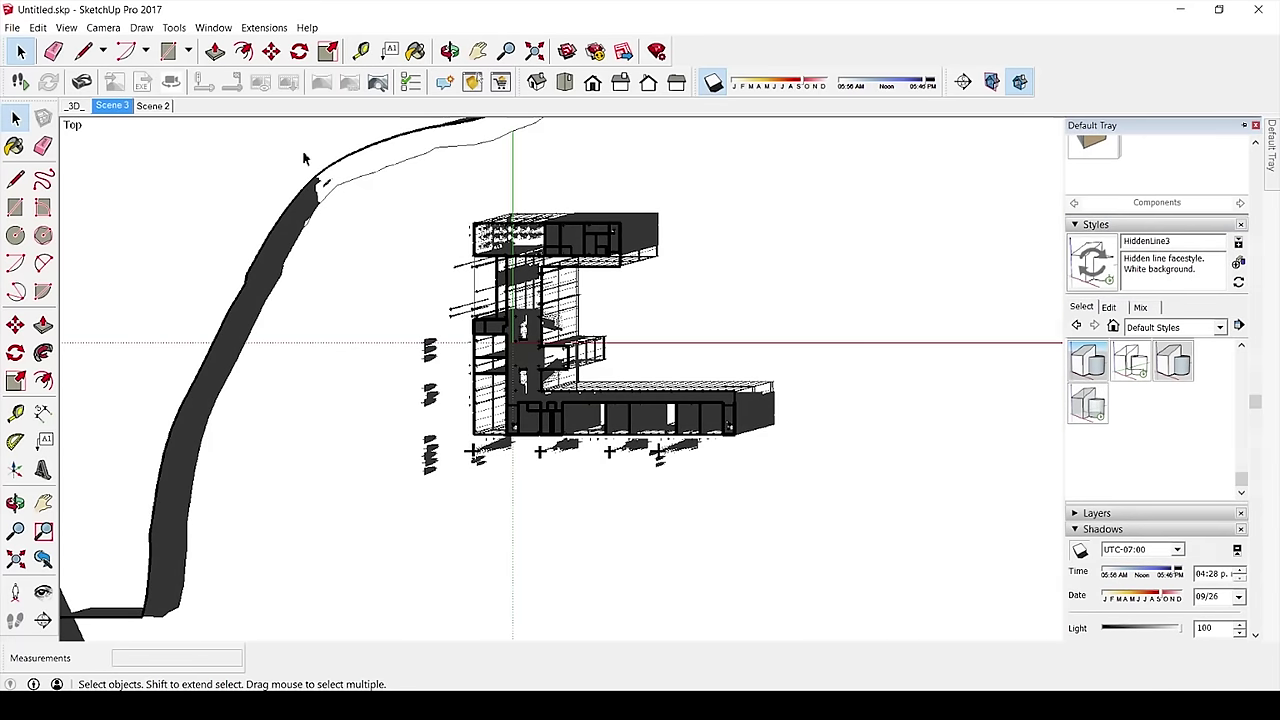
Step: Export the shadow view as a PDF named Exported Sketchup Plan_Shadows
click(66, 27)
mouse_move(12, 27)
click(257, 268)
click(309, 118)
click(243, 605)
key(BackSpace)
key(BackSpace)
key(BackSpace)
key(BackSpace)
text(_Shadows)
key(Return)
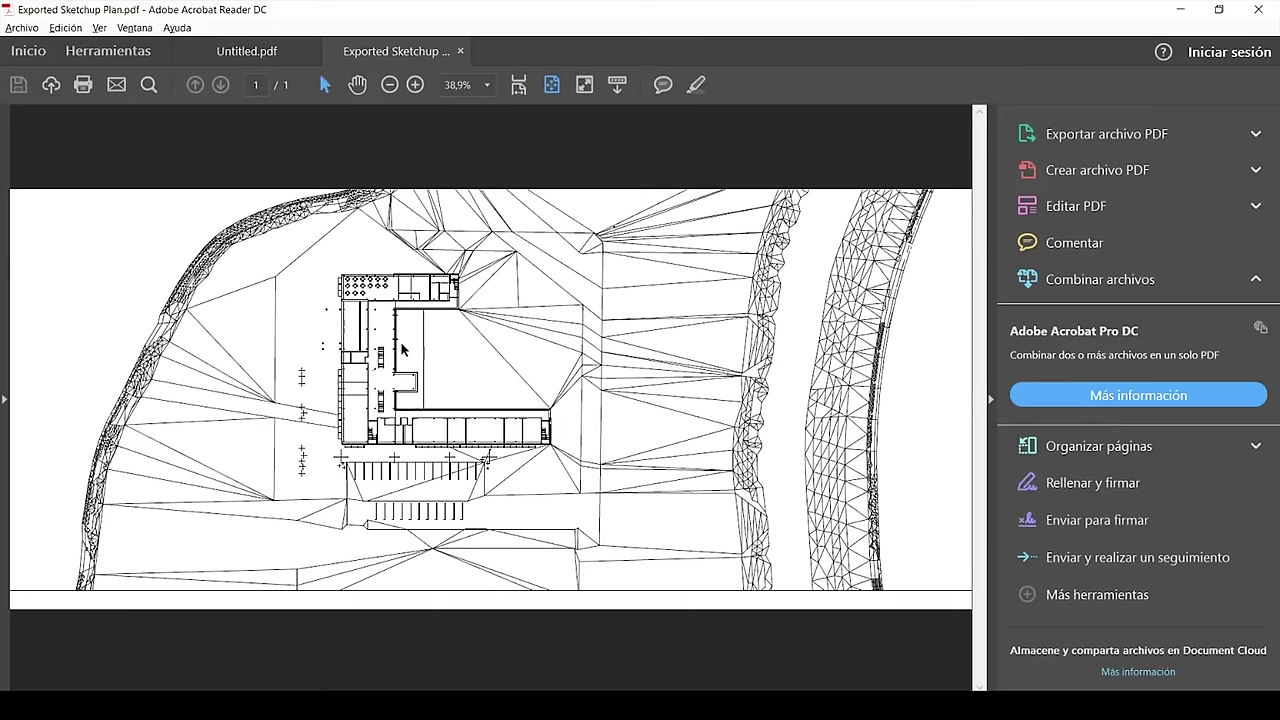
Step: Return from the PDF reader to SketchUp and display the model's edges again
click(1172, 18)
click(1172, 18)
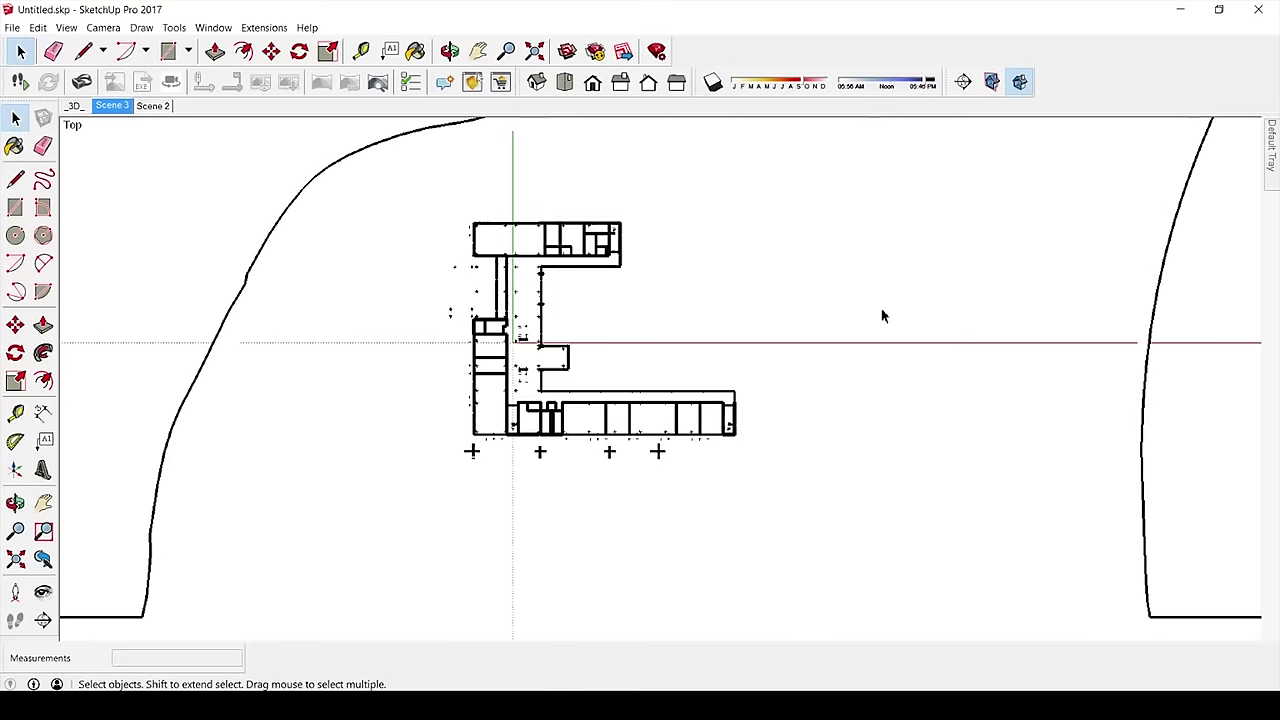
click(66, 28)
click(228, 204)
click(103, 28)
mouse_move(66, 28)
click(232, 220)
Step: Hide the layers one by one from the end of the layer list up to C-BLDG-PADS, including C-PRKG
mouse_move(1270, 176)
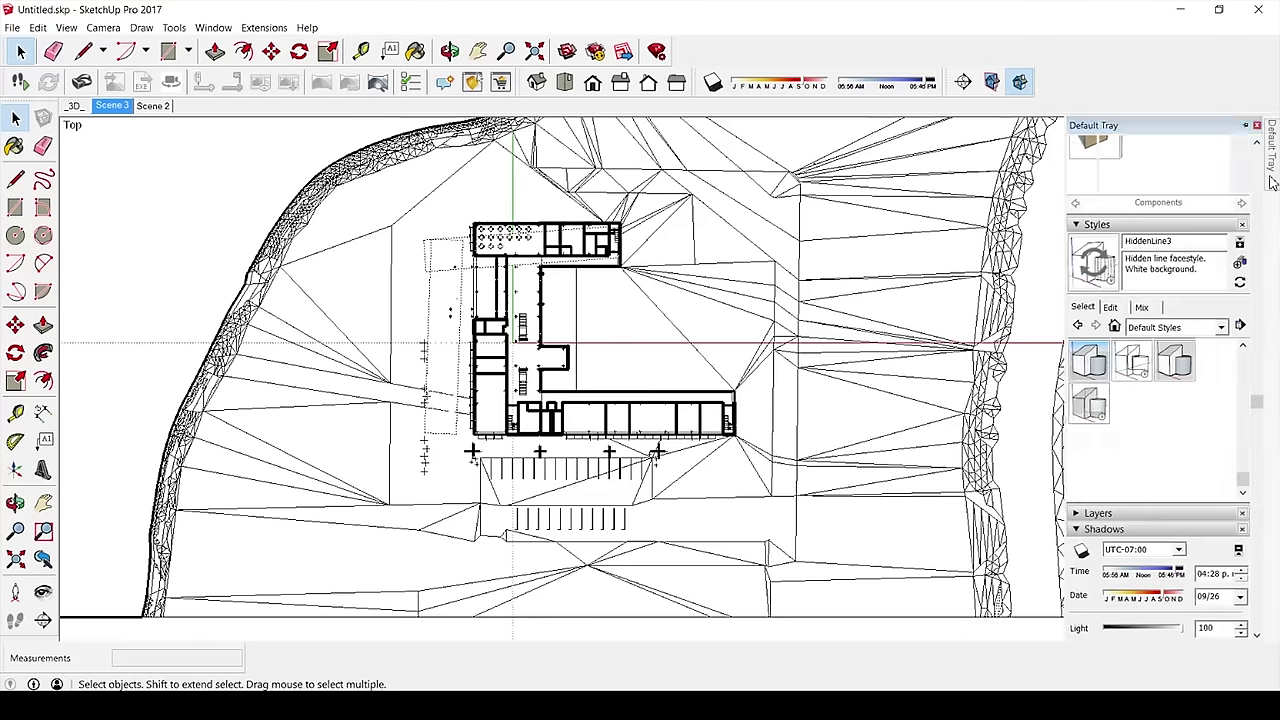
scroll(1150, 265, down, 3)
click(1135, 261)
scroll(1154, 371, down, 5)
click(1192, 254)
click(1192, 239)
click(1192, 225)
click(1192, 210)
click(1192, 195)
click(1192, 181)
click(1192, 166)
scroll(1194, 190, up, 2)
click(1192, 225)
click(1192, 210)
click(1192, 196)
scroll(1196, 200, up, 1)
click(1192, 225)
click(1192, 210)
scroll(1200, 204, up, 1)
click(1193, 225)
click(1192, 210)
click(1192, 196)
click(1192, 181)
scroll(1194, 184, up, 2)
click(1192, 254)
click(1192, 239)
click(1192, 225)
click(1192, 210)
click(1192, 225)
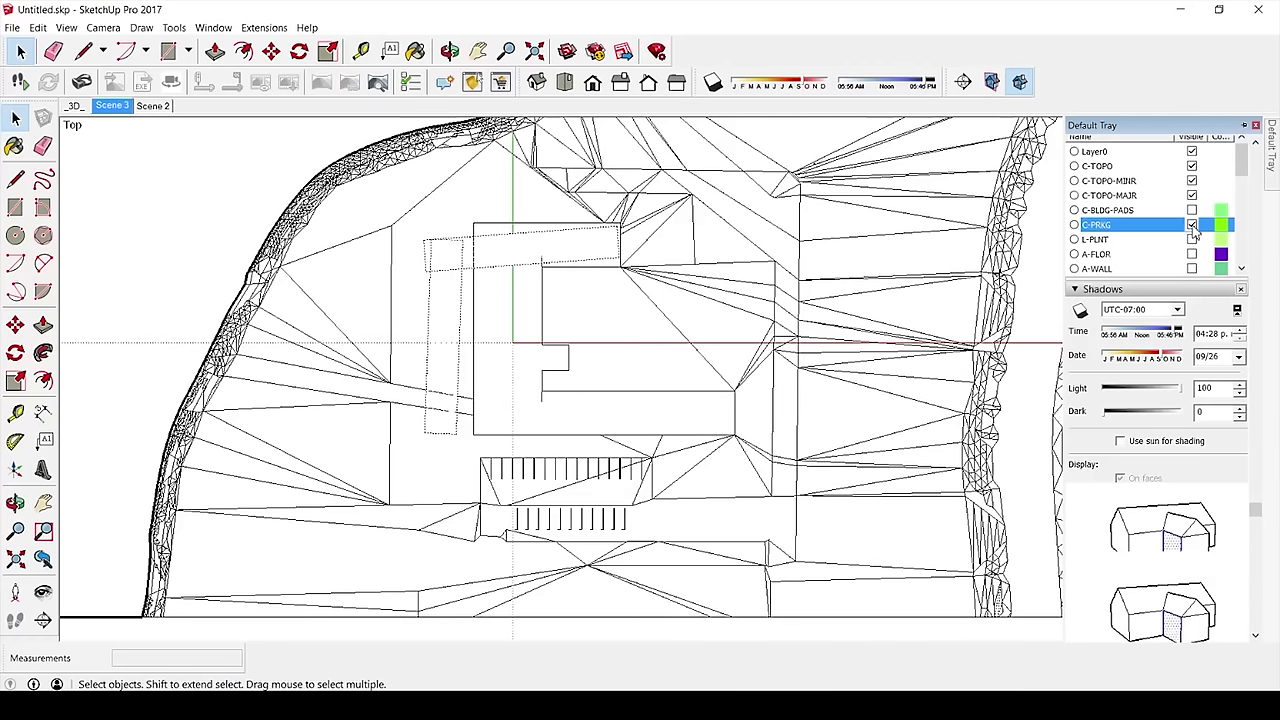
click(1192, 225)
Step: Hide Layer0 and keep only the C-TOPO, C-TOPO-MINR and C-TOPO-MAJR layers visible
scroll(1193, 230, up, 1)
click(1192, 231)
click(1192, 246)
click(1192, 246)
double_click(1192, 260)
click(1192, 275)
click(187, 253)
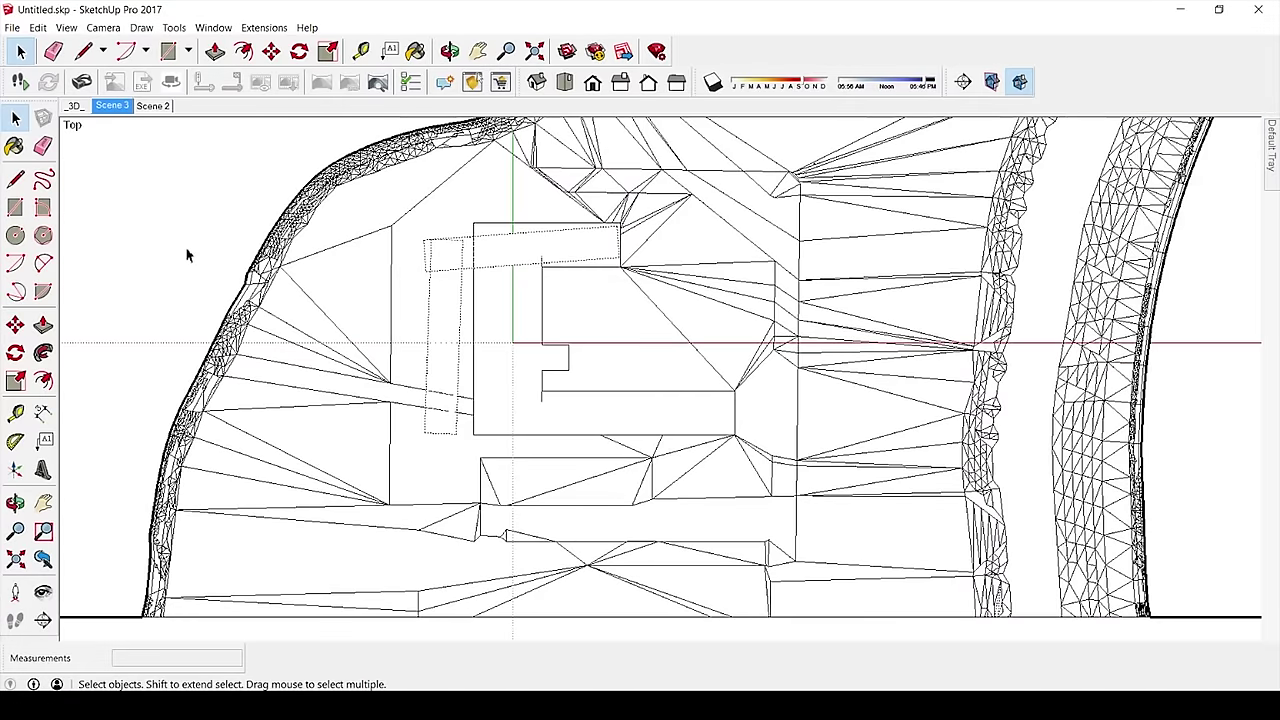
Step: Turn off hidden geometry and export the topography-only plan as a separate PDF without the _Shadows suffix
click(98, 29)
click(105, 83)
click(12, 28)
mouse_move(125, 252)
click(270, 272)
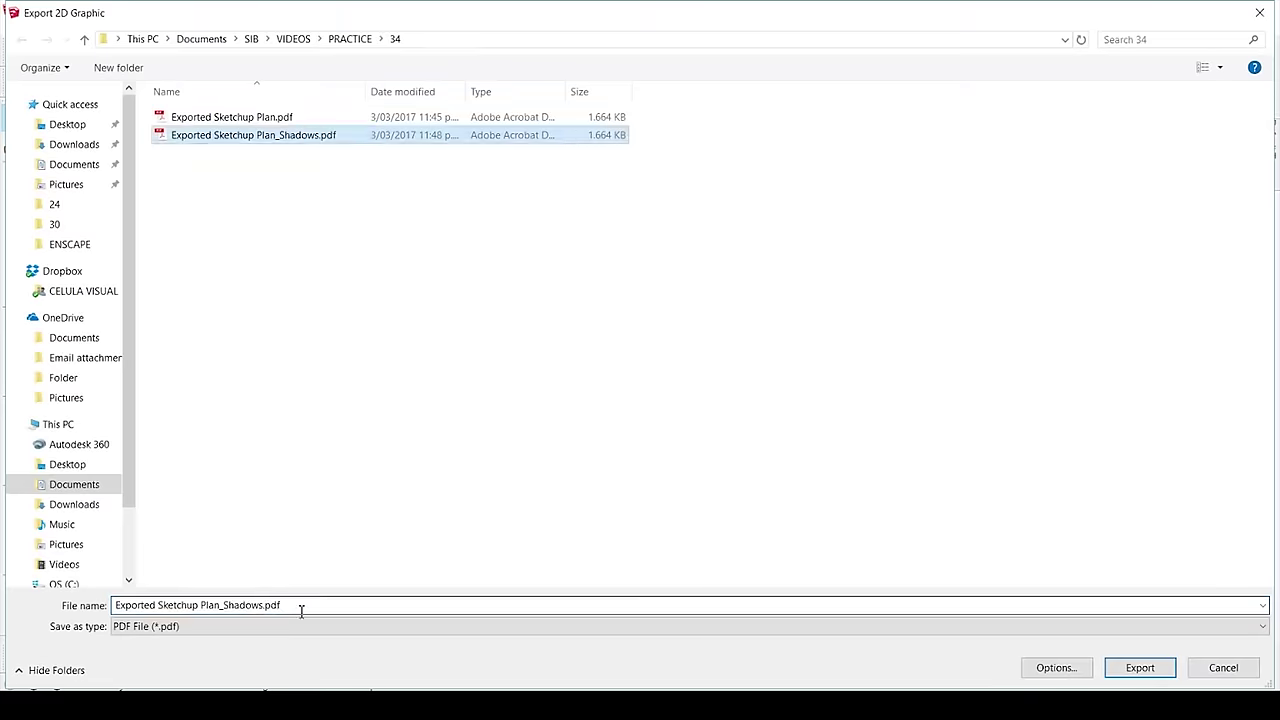
key(BackSpace)
key(BackSpace)
key(BackSpace)
key(BackSpace)
key(BackSpace)
key(BackSpace)
key(BackSpace)
key(BackSpace)
key(BackSpace)
key(BackSpace)
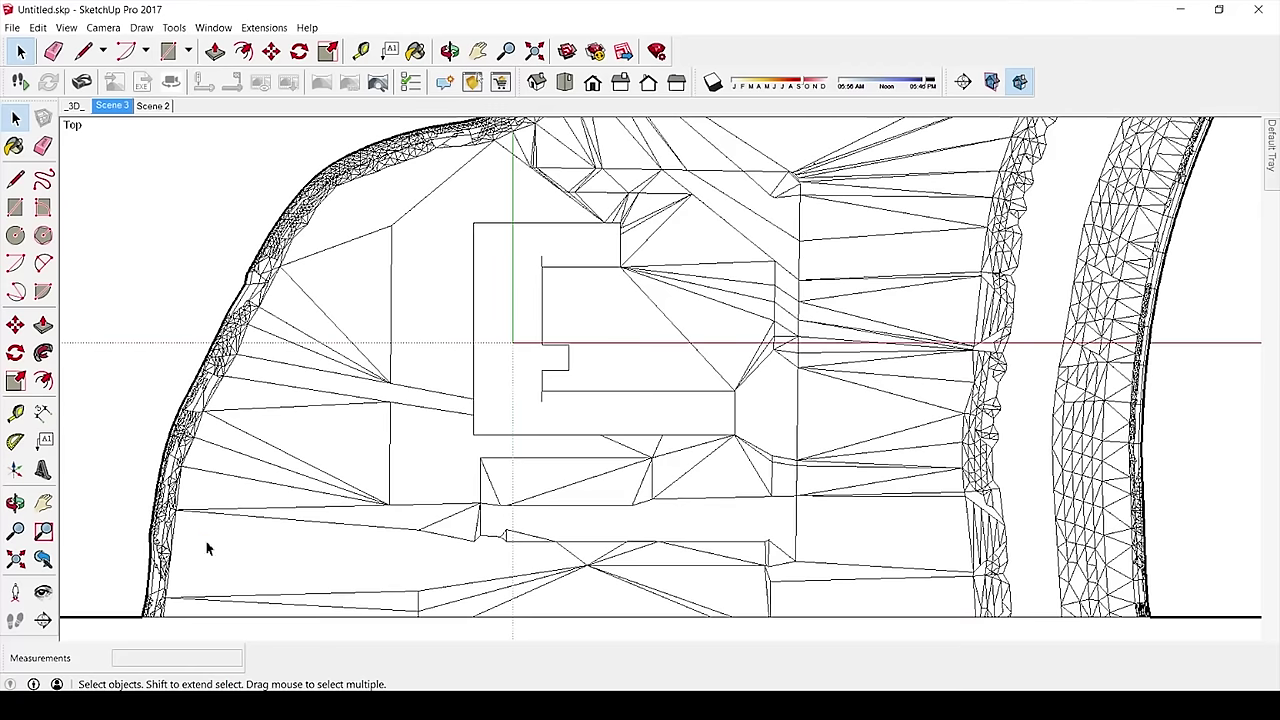
Step: Hide the C-TOPO, C-TOPO-MINR and C-TOPO-MAJR layers
mouse_move(1272, 160)
click(1192, 246)
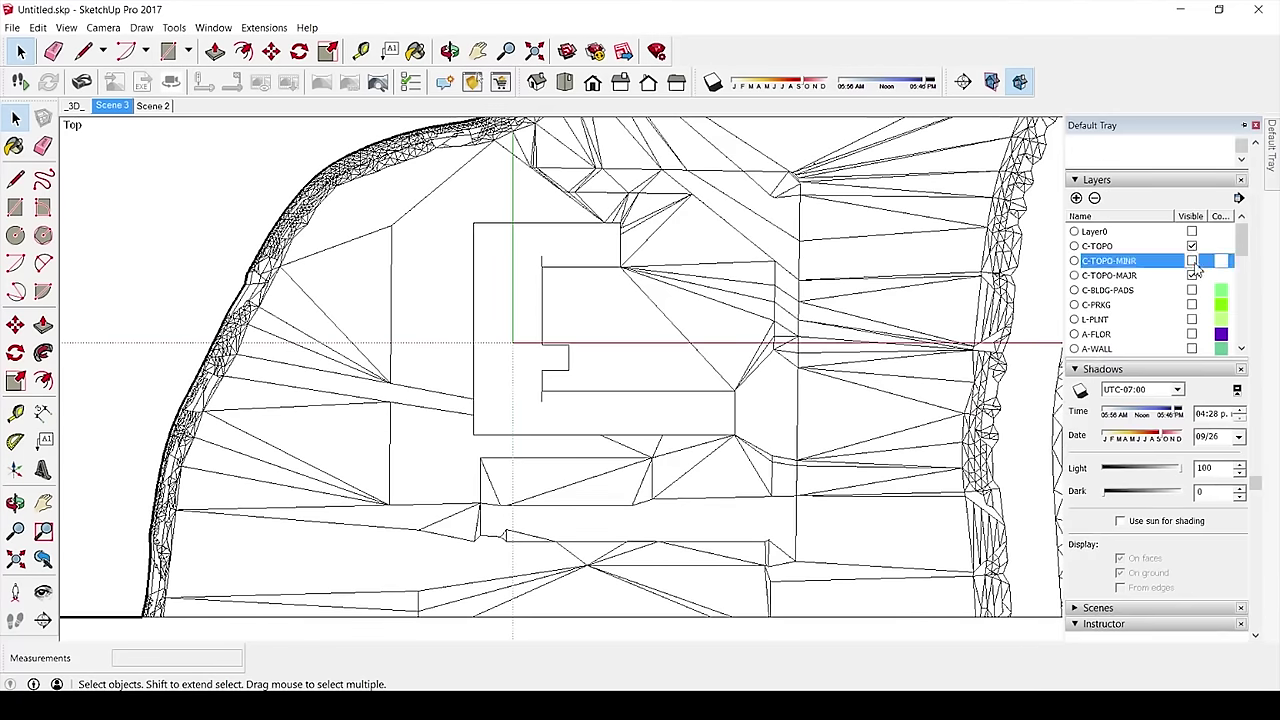
click(1192, 260)
click(1192, 275)
scroll(1172, 300, down, 7)
scroll(1177, 325, up, 8)
scroll(1177, 327, up, 2)
Step: Make the first building layers visible down to S-COLS, including A-GLAZ-CURT and A-ROOF
click(1192, 311)
click(1192, 311)
click(1192, 370)
click(1192, 385)
scroll(1188, 385, down, 1)
click(1192, 370)
click(1192, 385)
scroll(1191, 385, down, 1)
click(1192, 356)
click(1192, 371)
click(1192, 385)
scroll(1192, 385, down, 1)
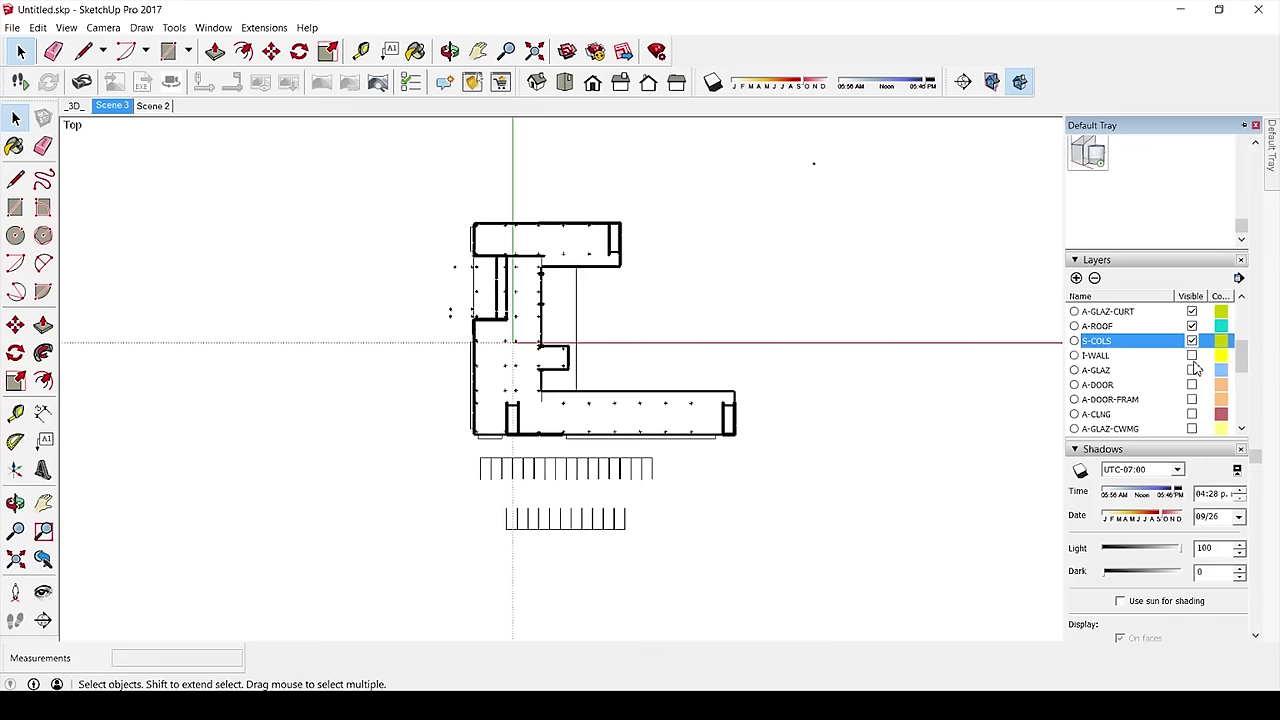
Step: Make the remaining building layers visible from I-WALL downward, and export the building-only plan as a PDF with the _Architecture suffix
click(1192, 356)
click(1192, 370)
click(1192, 385)
click(1192, 400)
click(1192, 370)
click(1192, 385)
scroll(1193, 387, down, 1)
click(1192, 356)
click(1192, 370)
click(1192, 385)
scroll(1180, 386, down, 1)
click(1192, 371)
scroll(1192, 368, down, 1)
click(1192, 341)
click(1192, 355)
click(1192, 370)
click(1192, 384)
click(1192, 399)
click(1192, 414)
click(12, 27)
mouse_move(188, 258)
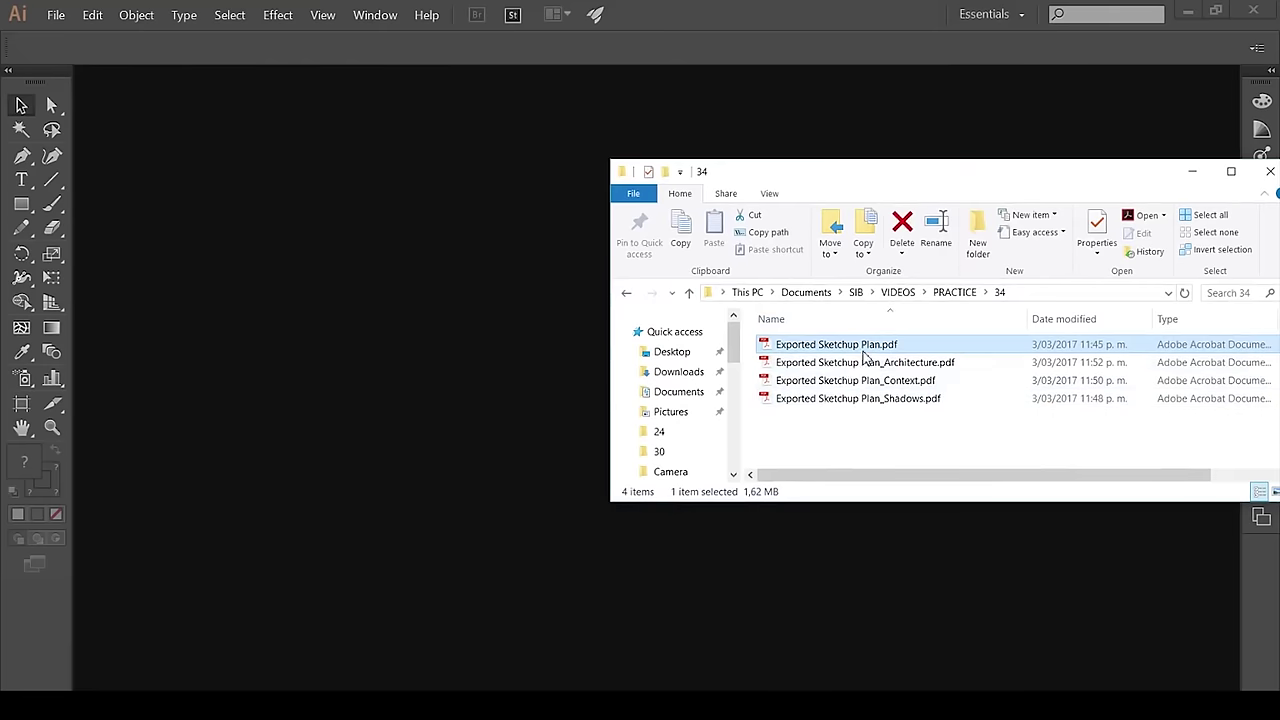
Step: Open Exported Sketchup Plan.pdf from folder 34 in Illustrator and inspect its line thickness up close
drag(866, 354, 422, 424)
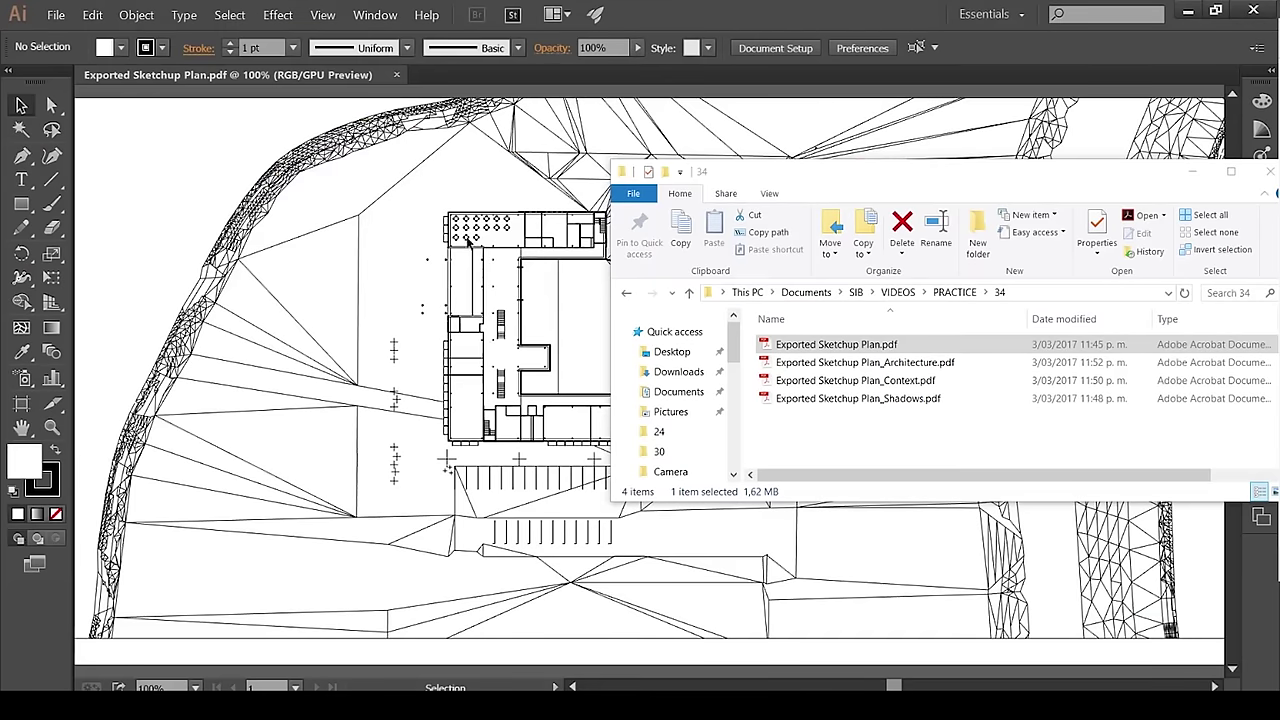
click(468, 240)
alt+scroll(503, 312, up, 6)
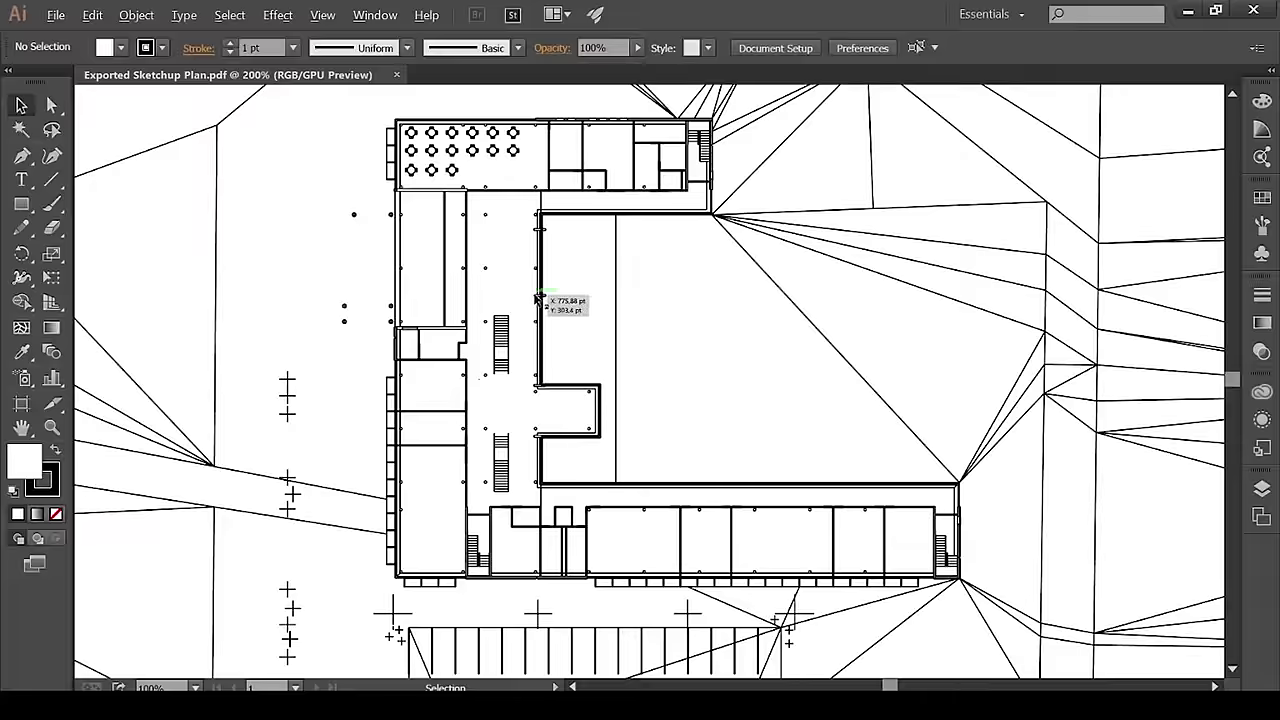
drag(617, 375, 989, 583)
scroll(704, 392, down, 1)
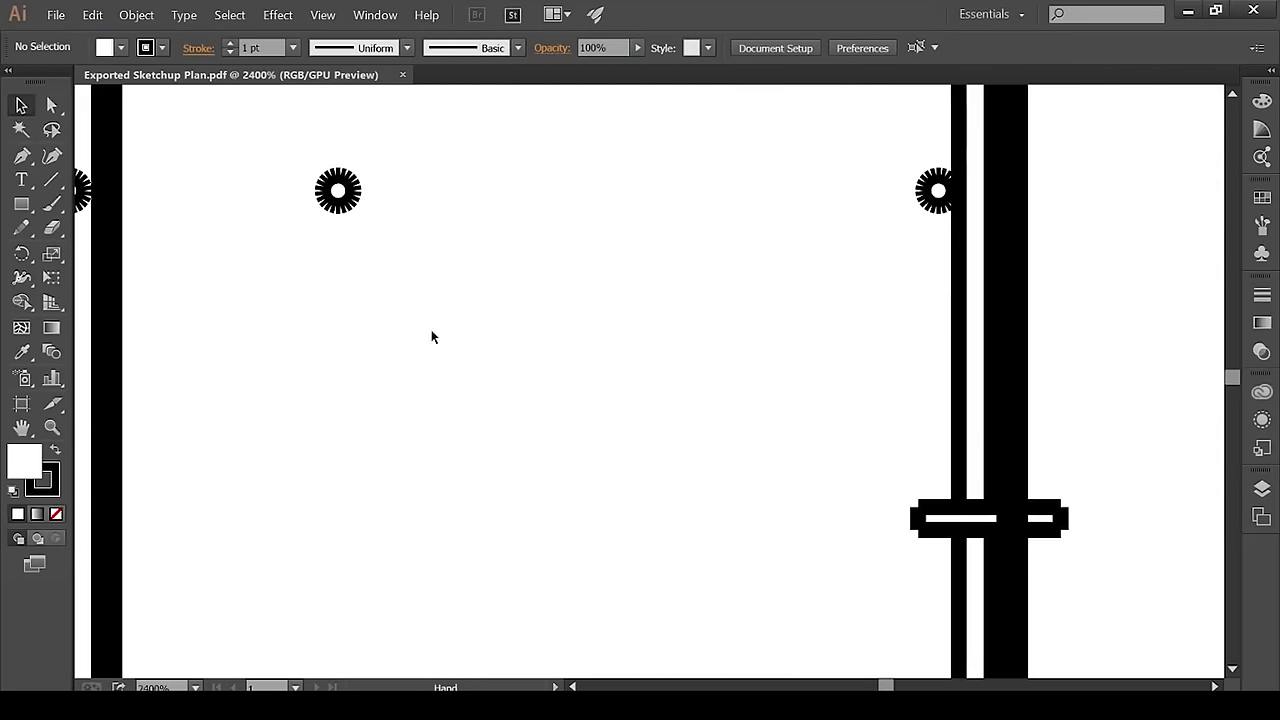
alt+scroll(698, 400, down, 1)
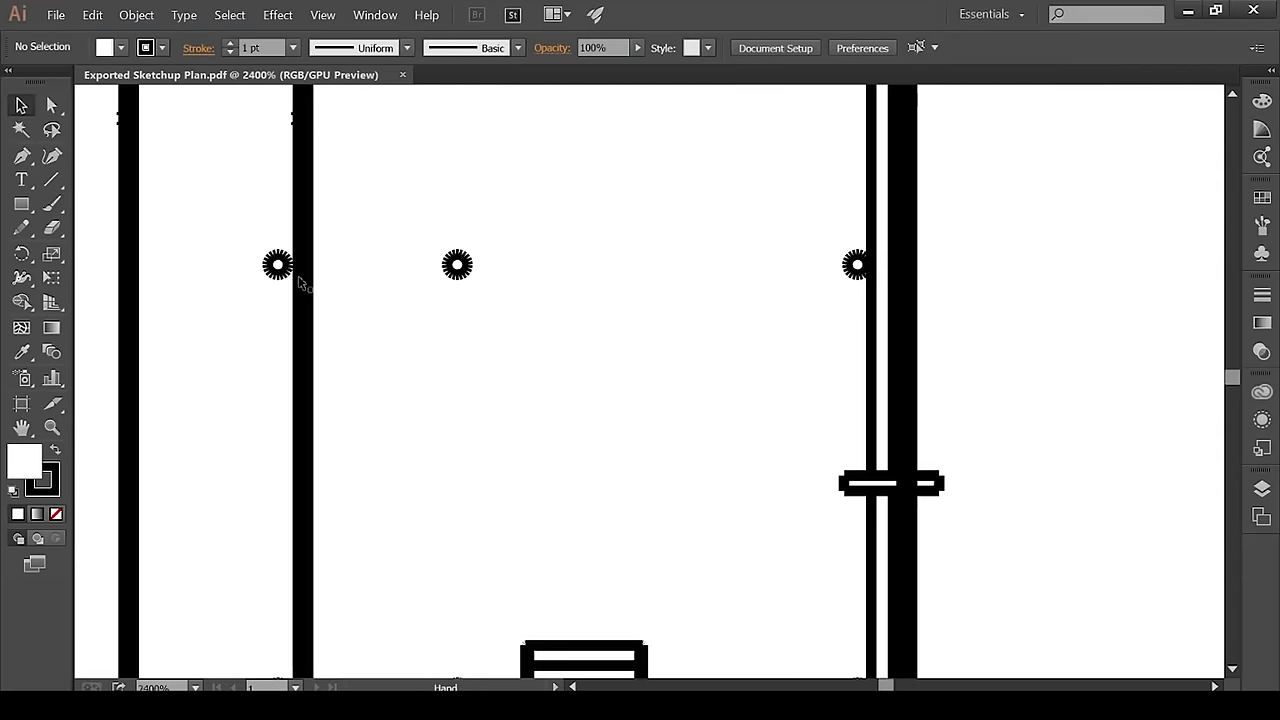
Step: Select all paths sharing the wall line's stroke weight and set their stroke to 0.25 pt
click(308, 214)
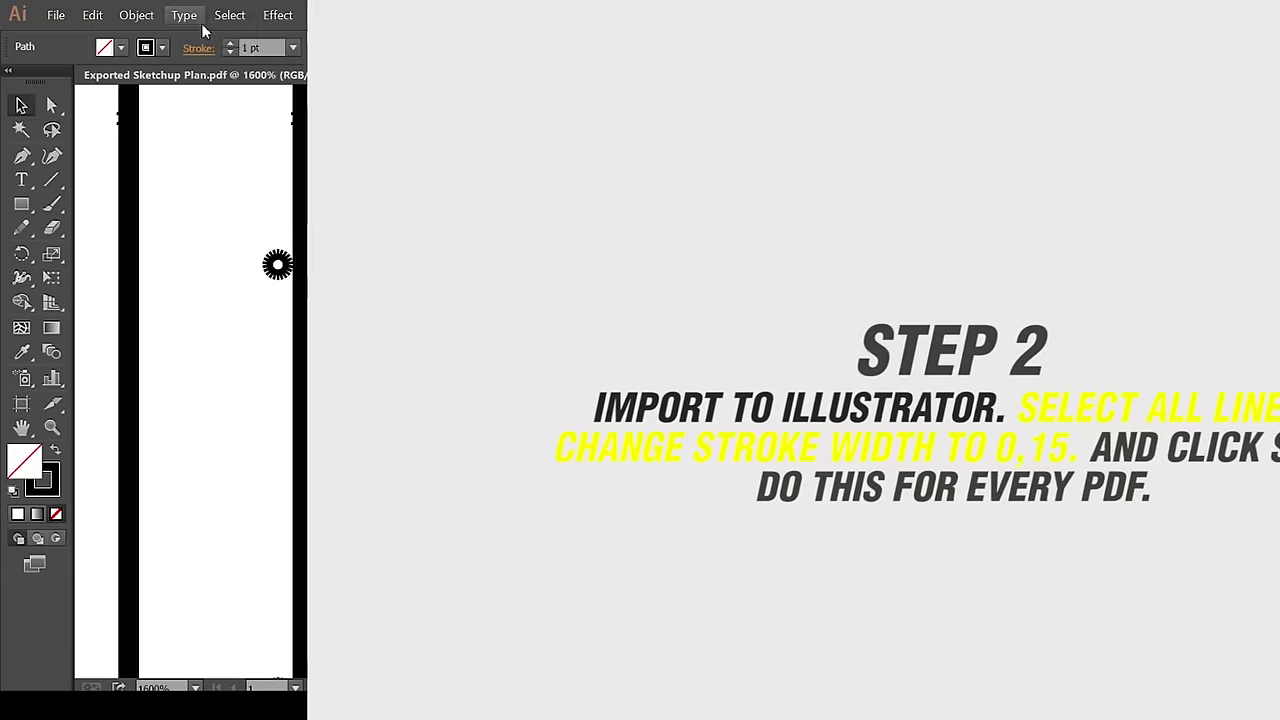
click(229, 14)
mouse_move(400, 157)
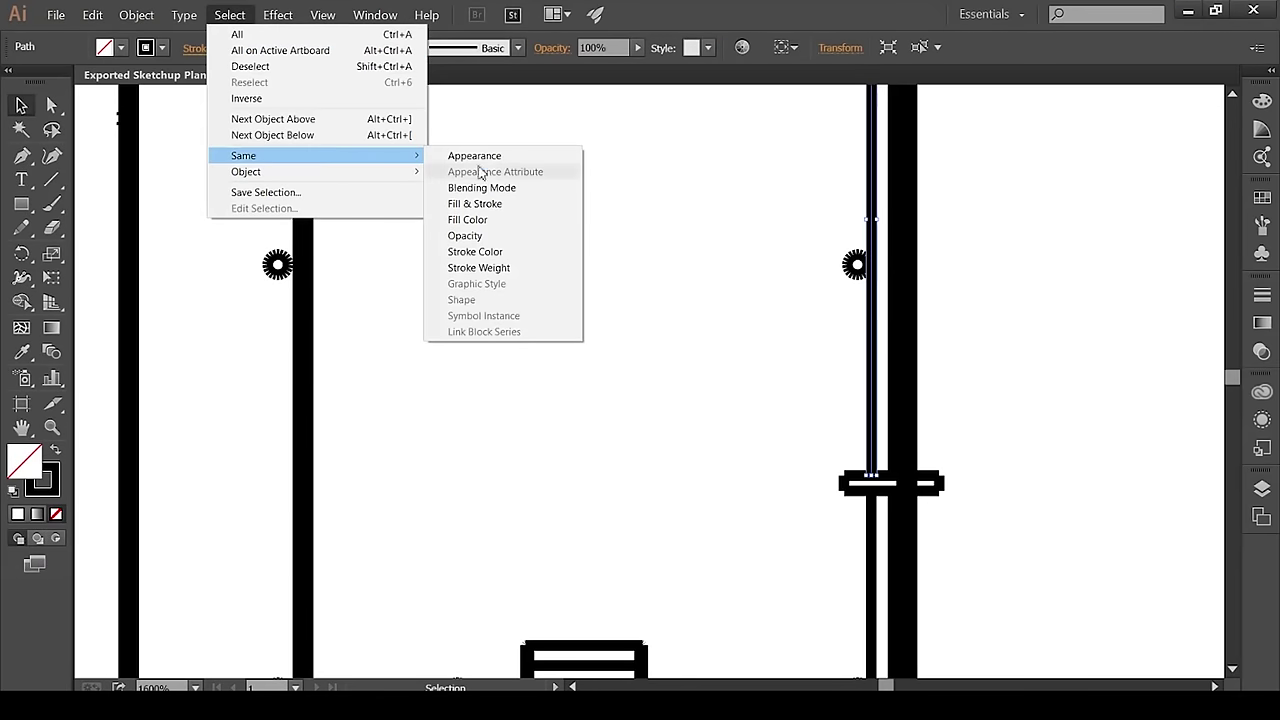
click(510, 268)
click(293, 47)
click(305, 63)
click(486, 400)
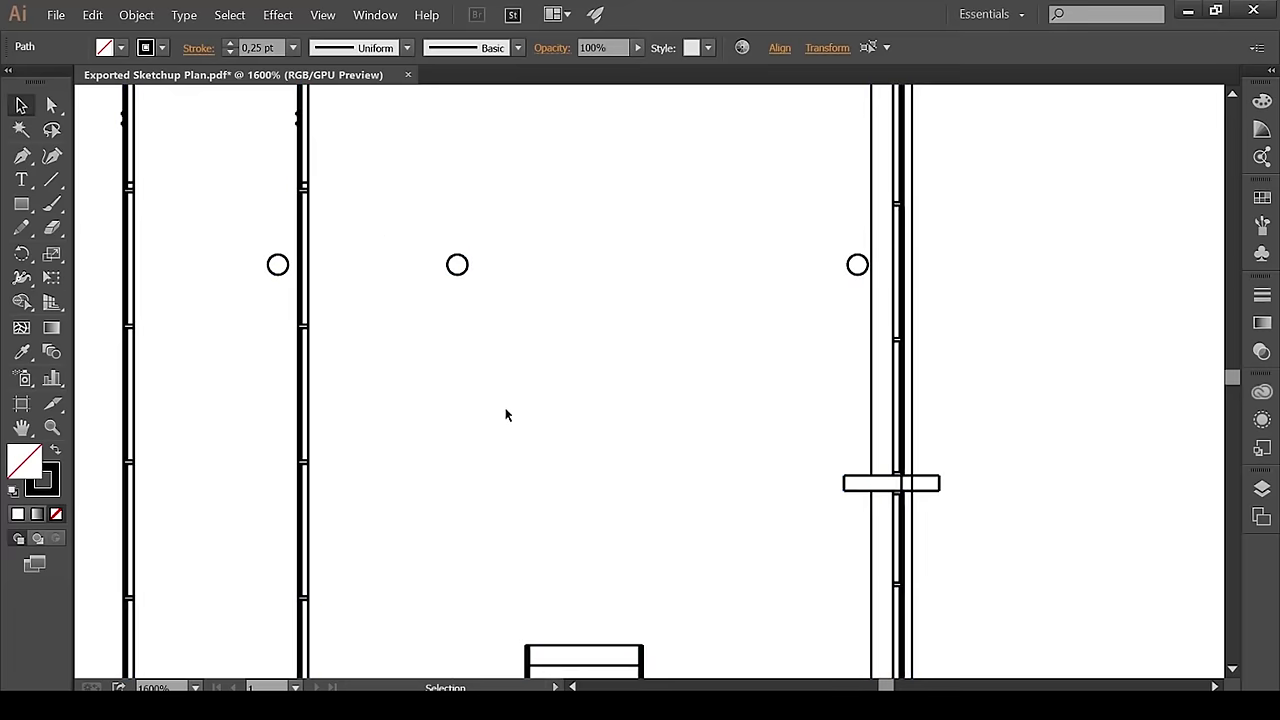
Step: Examine the line thickness of the walls, columns and stairs across the floor plan
alt+scroll(563, 434, down, 5)
alt+scroll(630, 261, up, 2)
drag(688, 307, 531, 339)
alt+scroll(754, 337, down, 5)
alt+scroll(743, 414, up, 2)
drag(743, 414, 706, 186)
alt+scroll(764, 444, up, 3)
alt+scroll(764, 444, up, 3)
alt+scroll(737, 314, down, 5)
alt+scroll(739, 313, down, 1)
drag(735, 266, 680, 594)
alt+scroll(526, 523, up, 10)
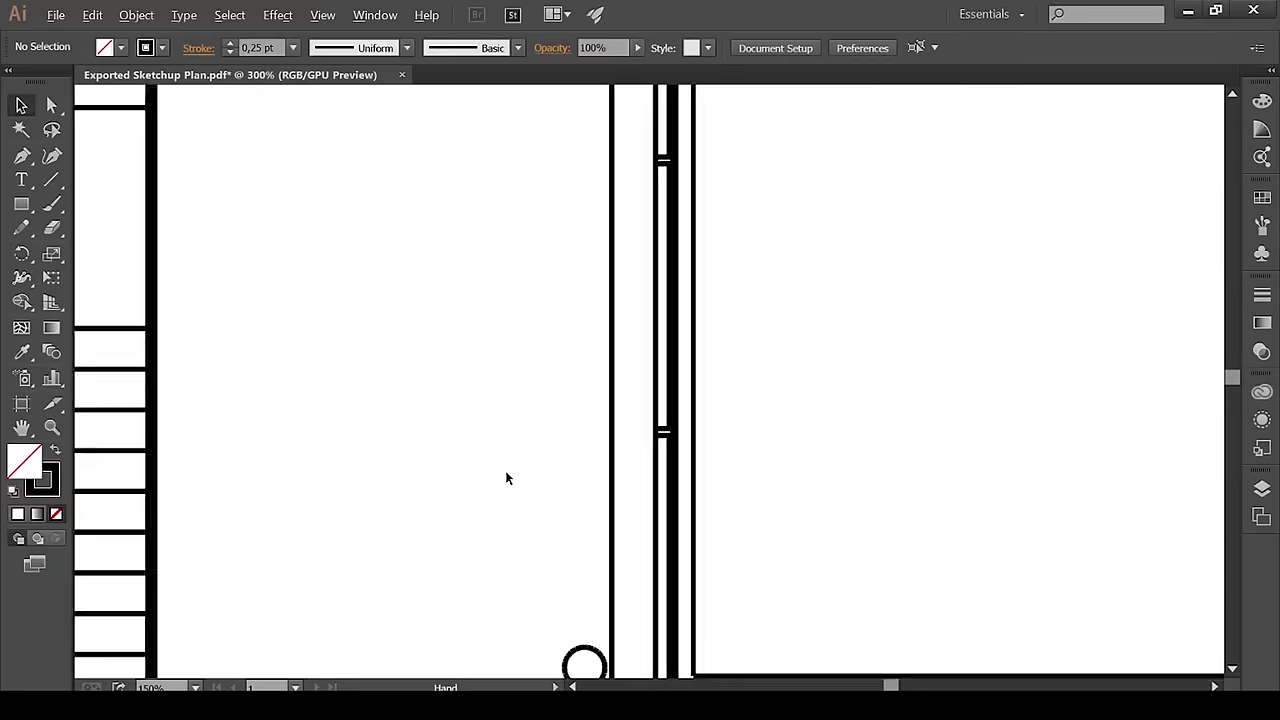
alt+scroll(614, 448, down, 3)
alt+scroll(614, 448, down, 2)
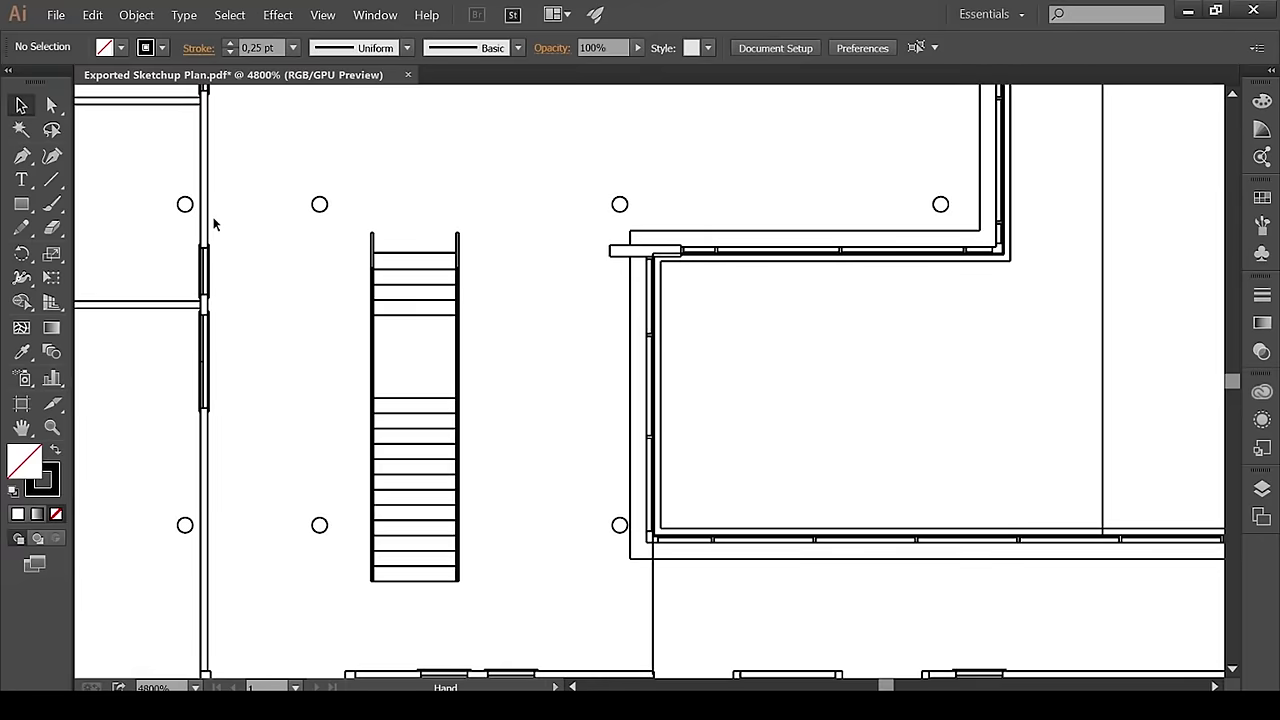
Step: Select all paths with the same stroke weight again, set their stroke to 0.18 pt and check the result across the plan
click(229, 15)
mouse_move(314, 157)
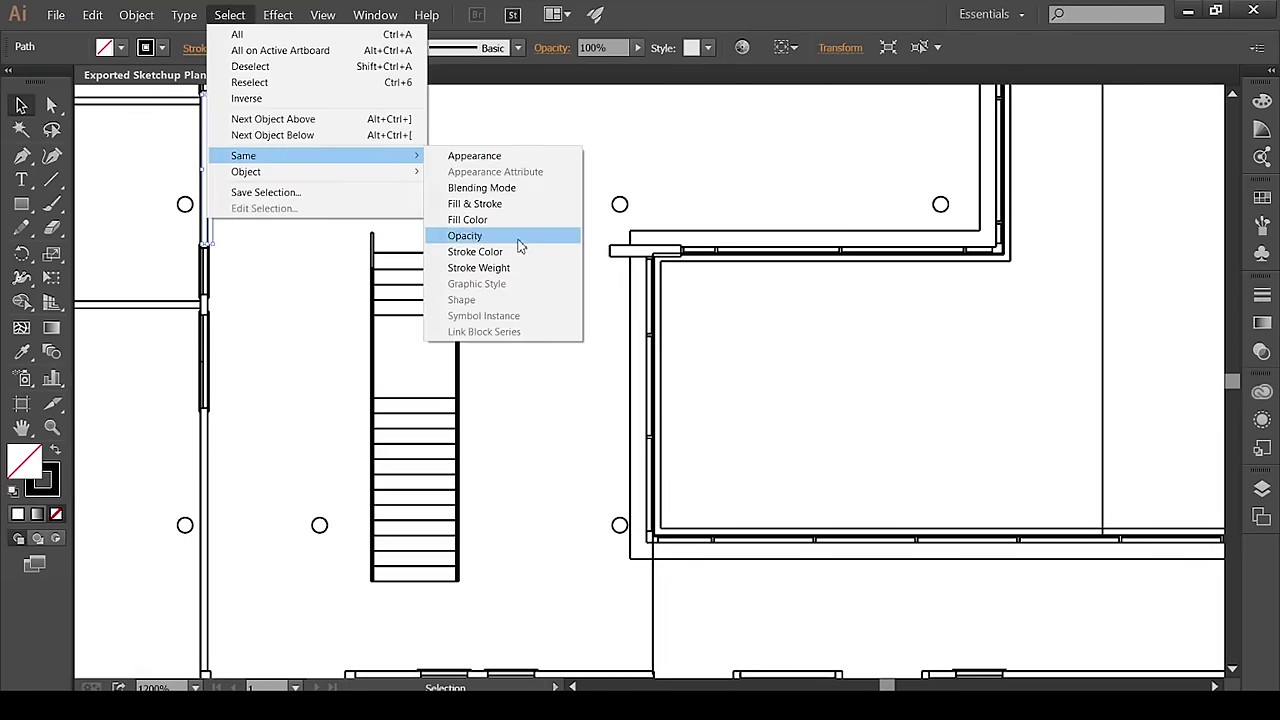
click(520, 268)
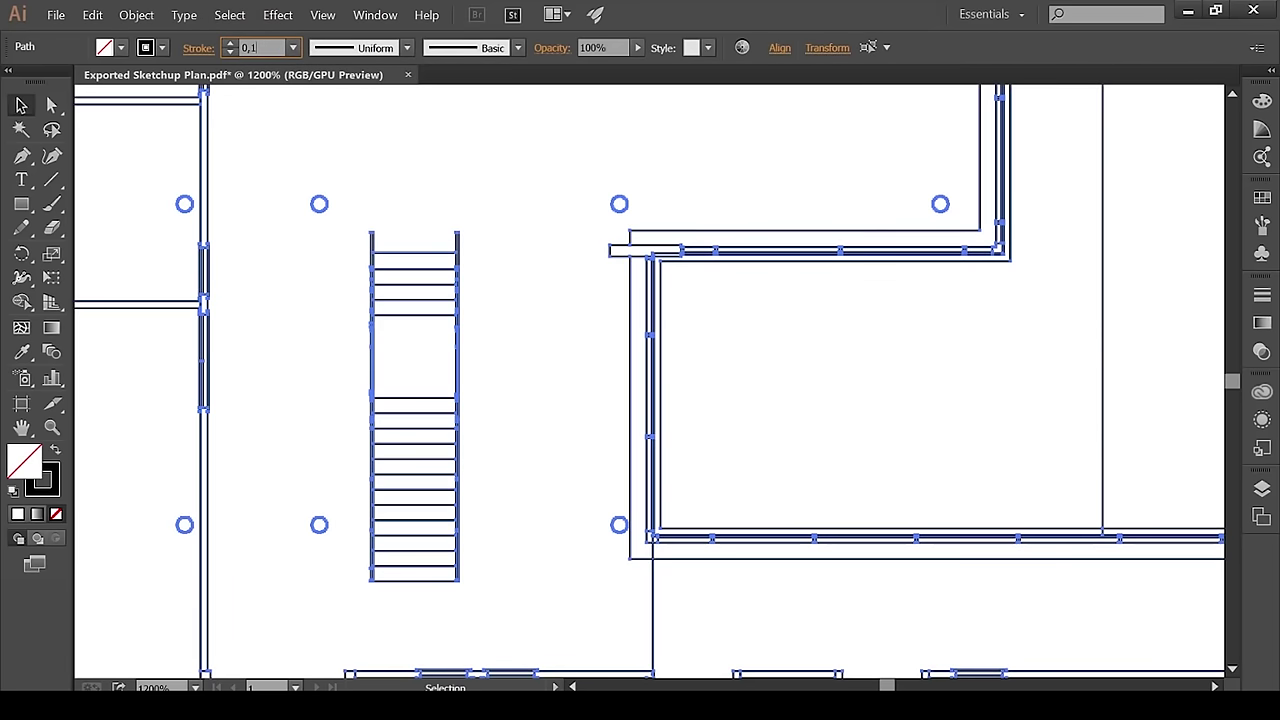
click(480, 174)
alt+scroll(485, 180, down, 3)
alt+scroll(491, 195, down, 8)
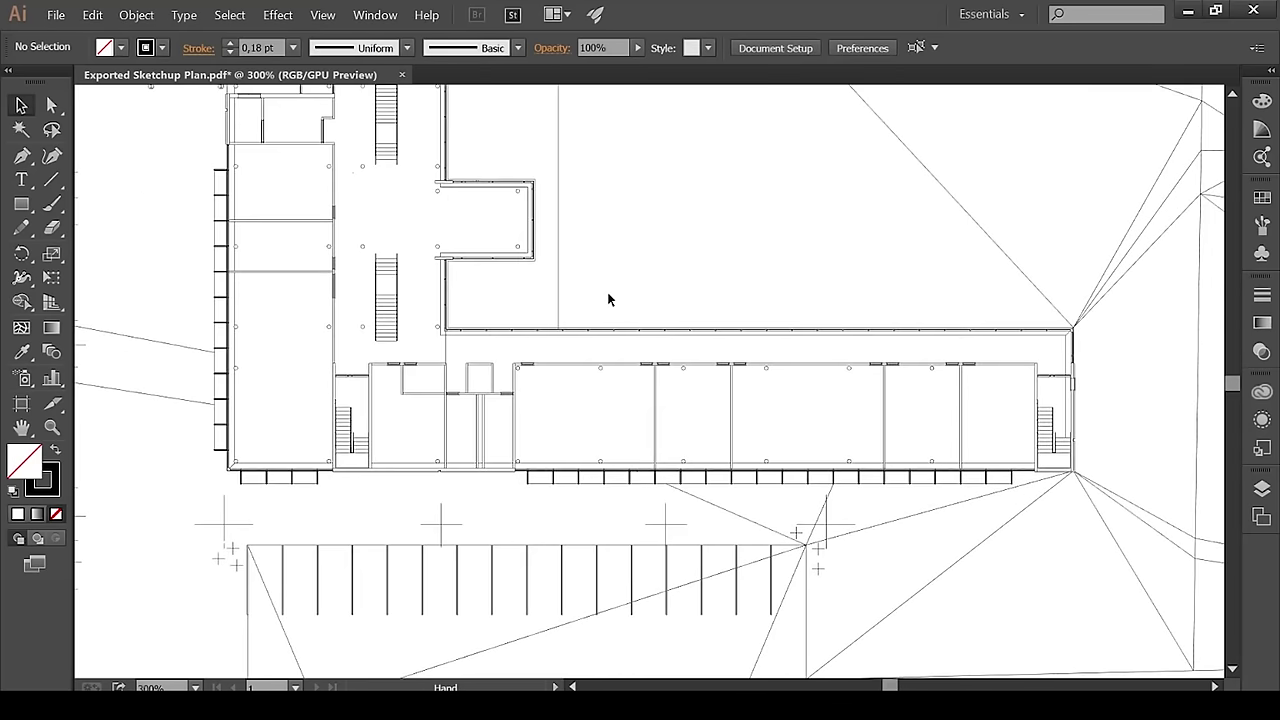
alt+scroll(675, 286, down, 2)
drag(677, 329, 663, 349)
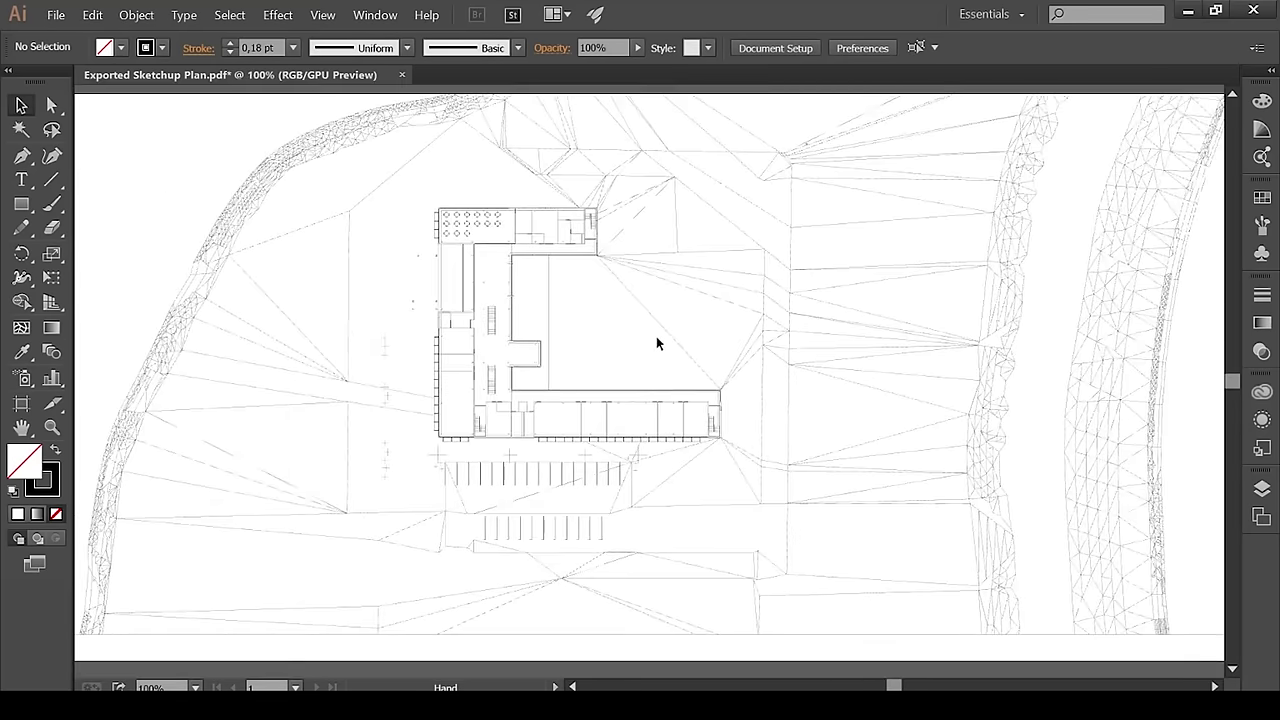
alt+scroll(660, 342, up, 2)
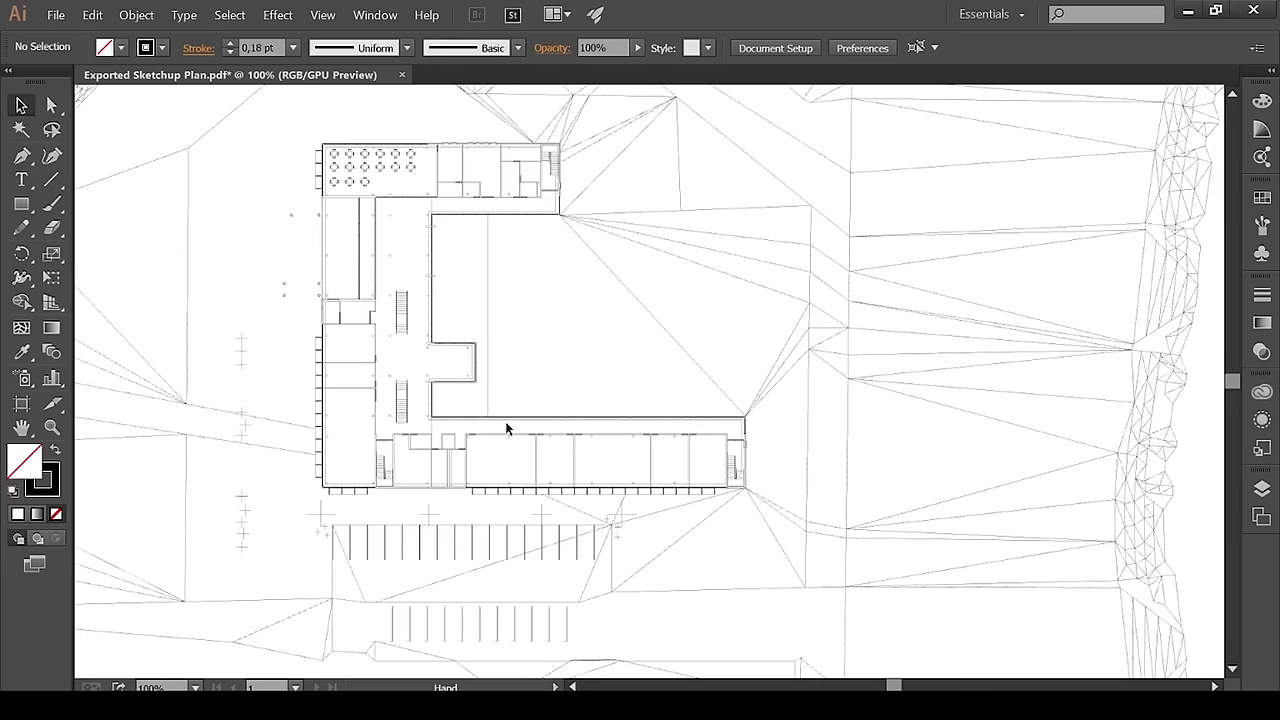
alt+scroll(547, 488, down, 6)
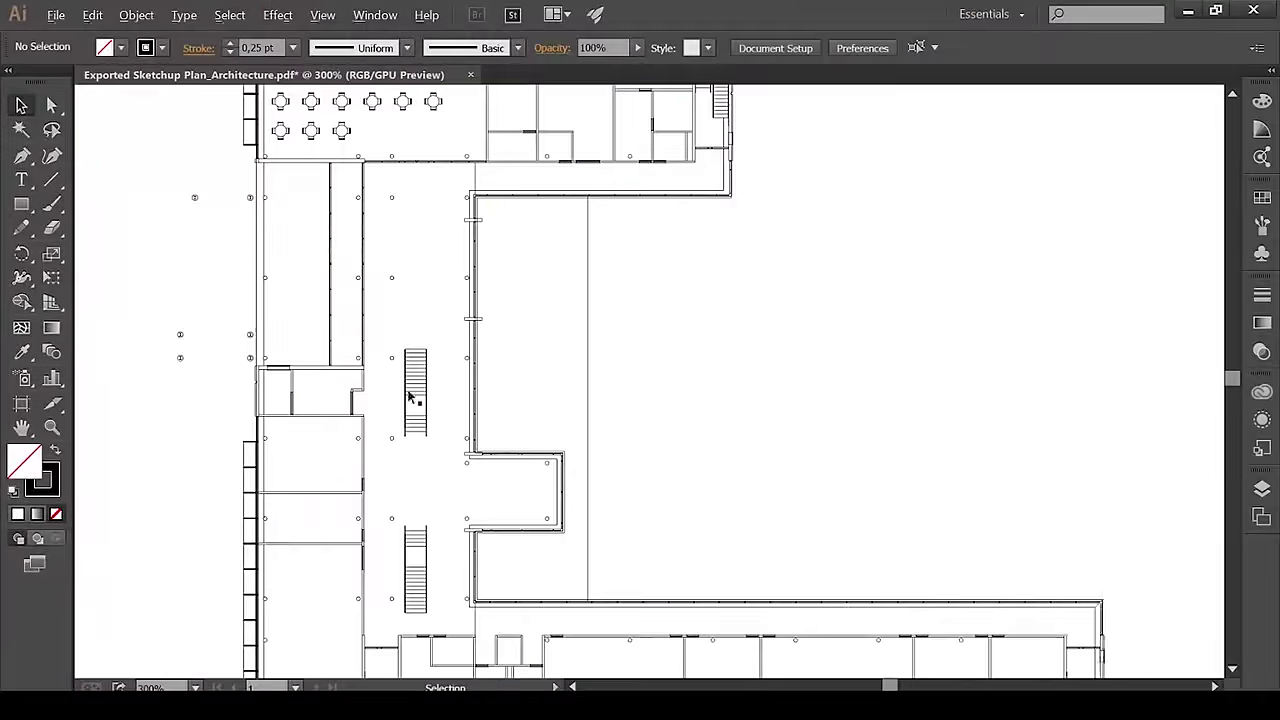
Step: Reduce the stroke weight of all paths in Exported Sketchup Plan_Architecture.pdf and Exported Sketchup Plan_Context.pdf
click(1262, 488)
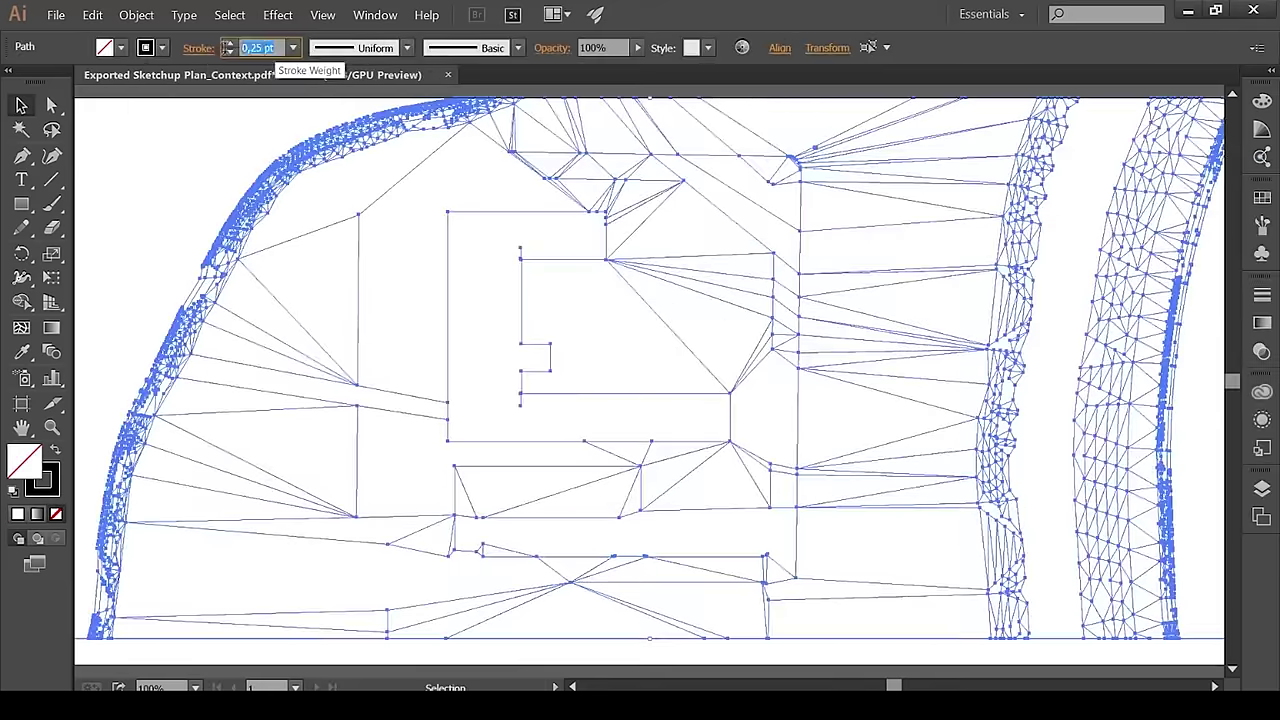
click(154, 148)
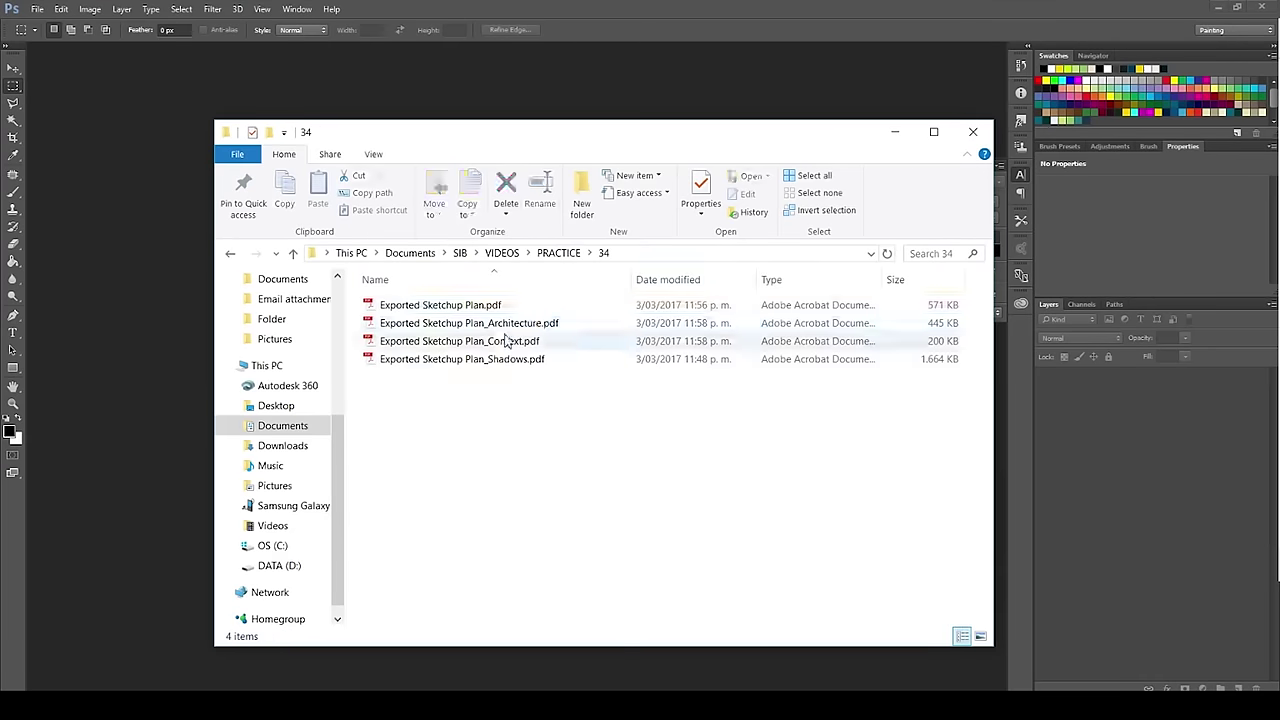
Step: Switch to Photoshop, open Exported Sketchup Plan_Context.pdf and check its image size and resolution
drag(457, 334, 140, 430)
click(800, 417)
key(ctrl+alt+i)
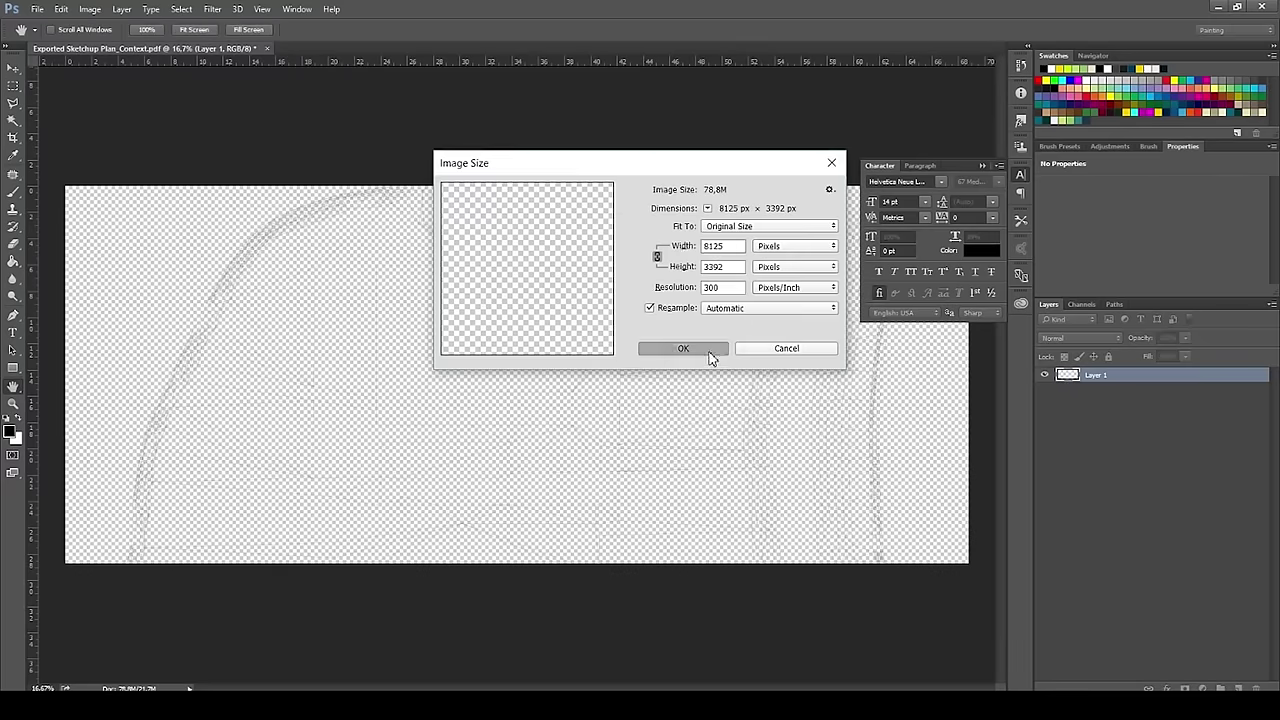
click(683, 348)
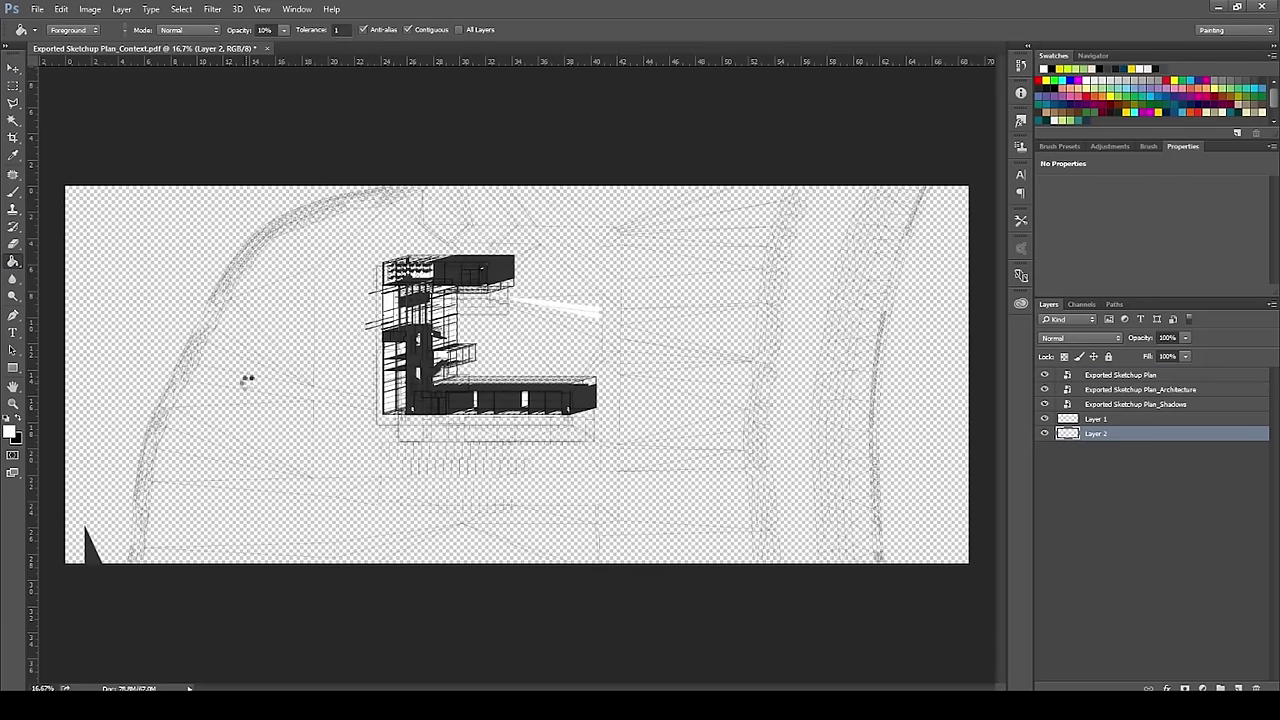
Step: Fill Layer 2 with white as a background and rename Layer 1 as CONTEXT
click(247, 379)
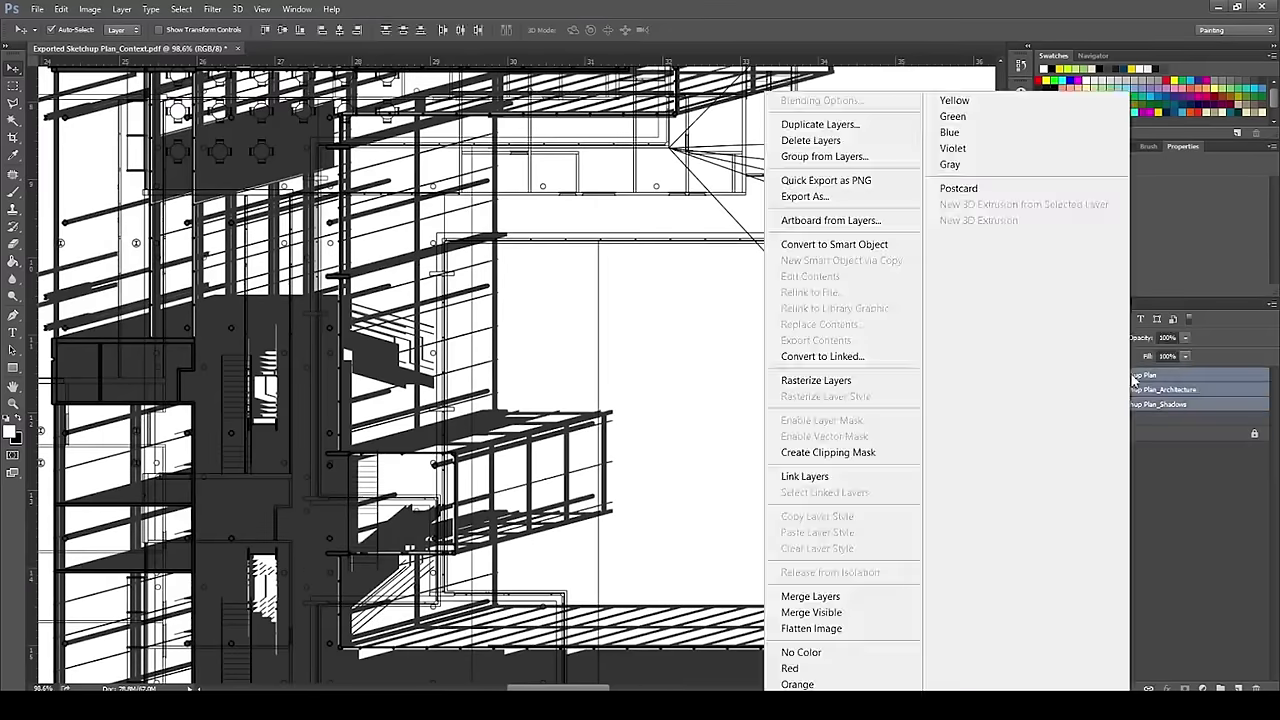
double_click(1096, 418)
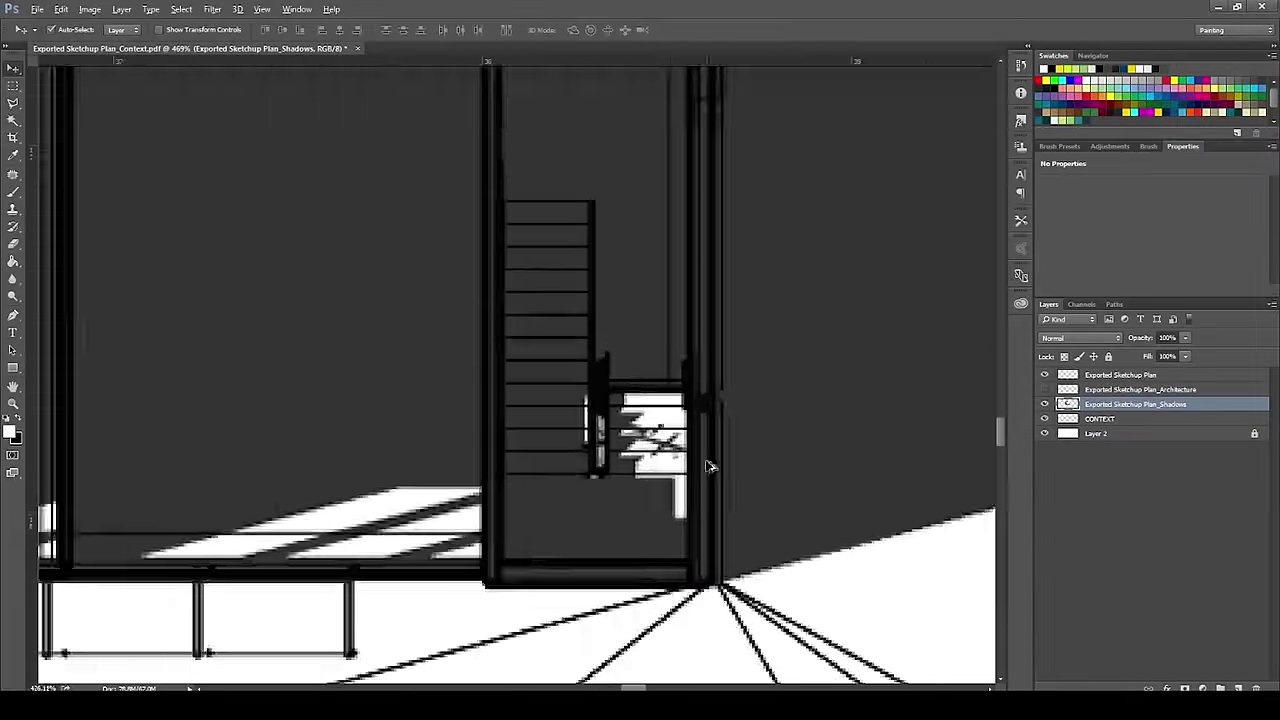
click(1045, 404)
click(1048, 390)
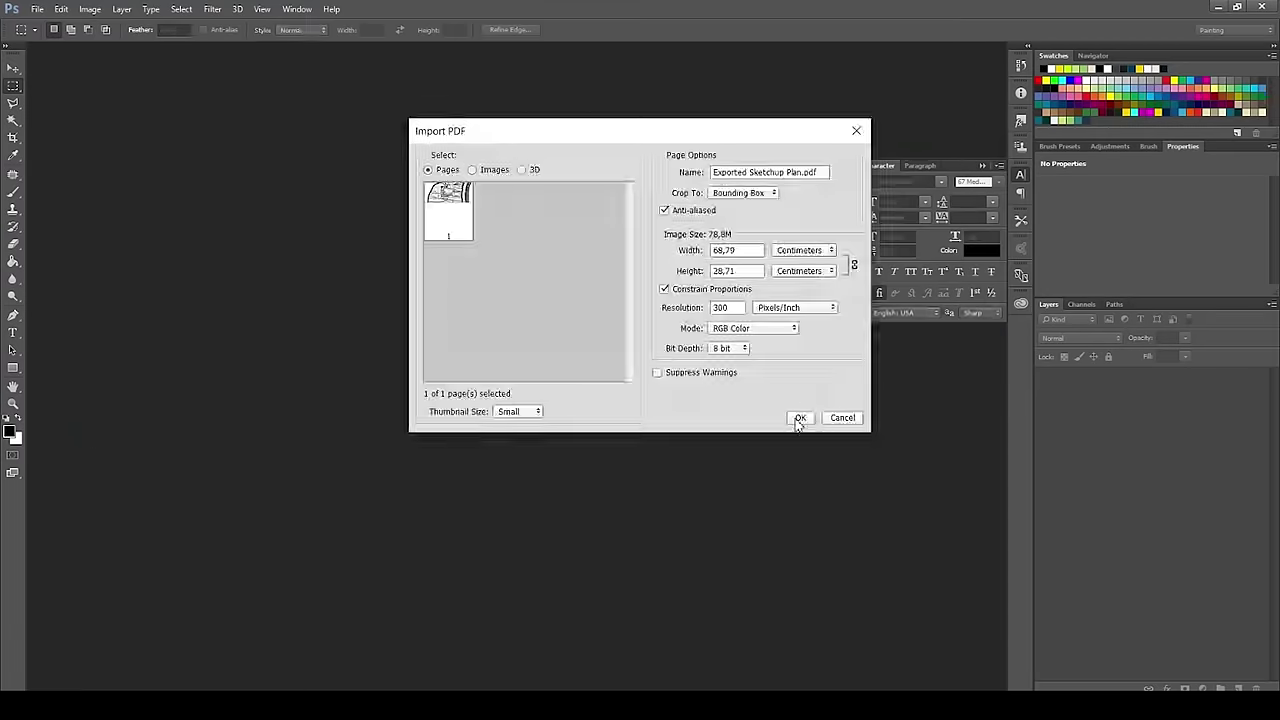
Step: Open Exported Sketchup Plan.pdf at 300 pixels/inch, place the _Architecture and _Context PDFs over it, and save as Context Plan.psd
key(Return)
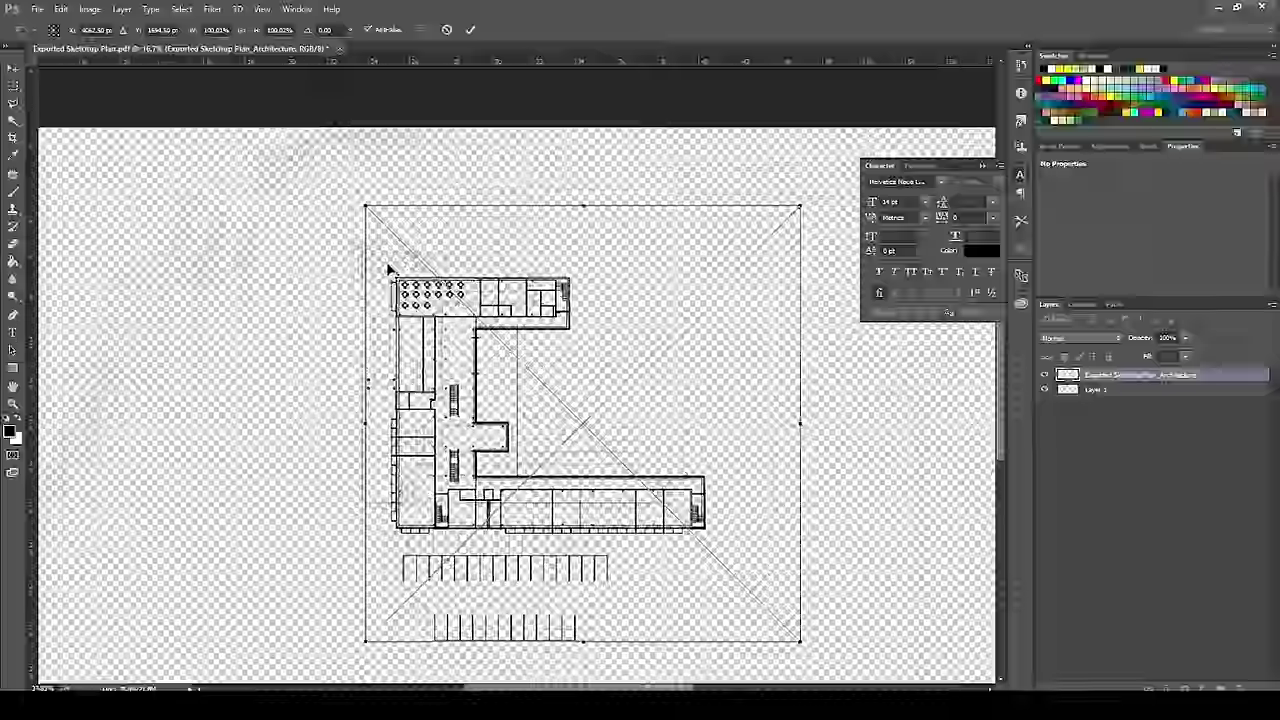
key(Return)
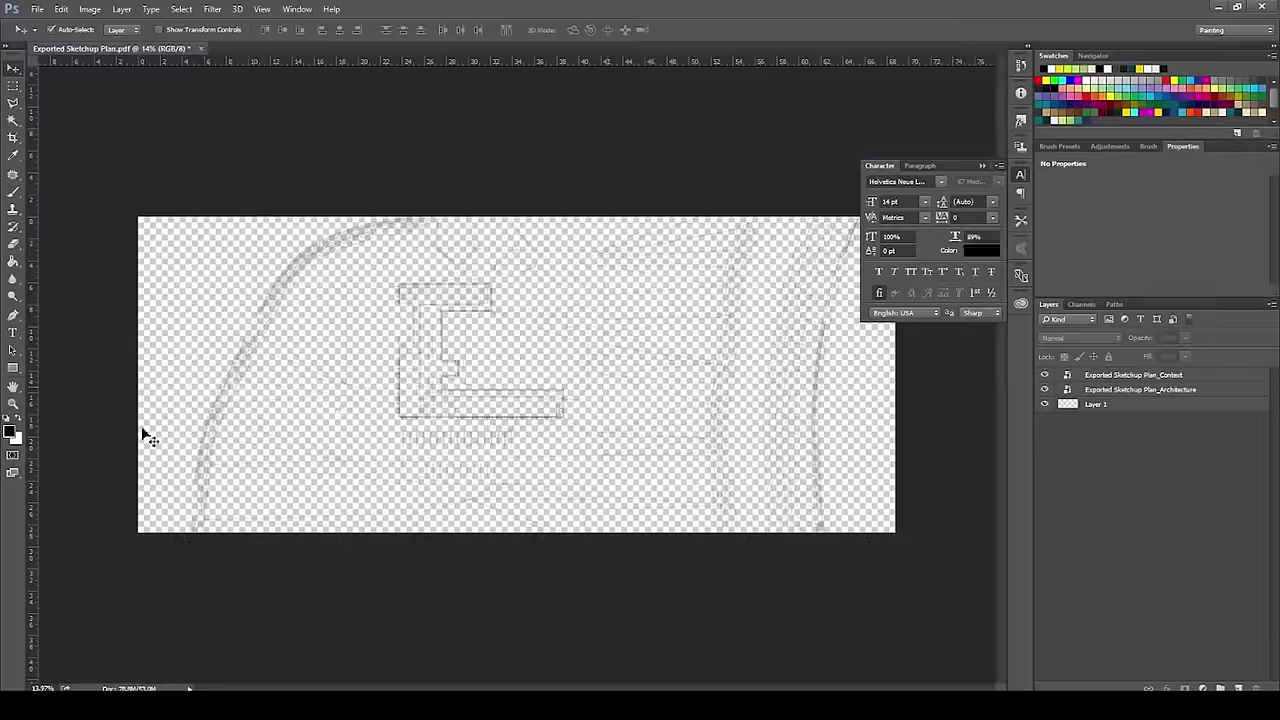
key(ctrl+shift+s)
click(657, 582)
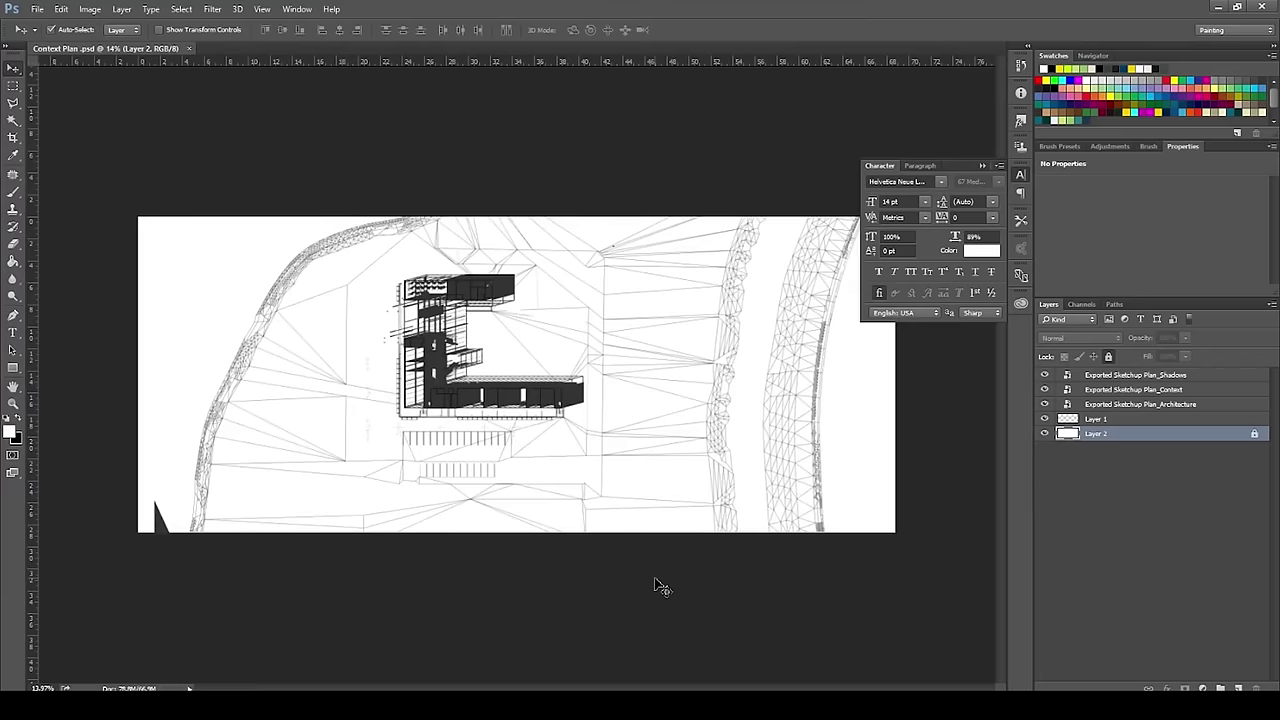
Step: Hide the shadows layer while aligning the Context layer with the Architecture lines at the building's corner, and show it again
drag(1045, 375, 1045, 404)
alt+scroll(623, 446, up, 5)
click(1045, 404)
alt+scroll(815, 465, up, 8)
drag(838, 368, 849, 400)
click(1134, 389)
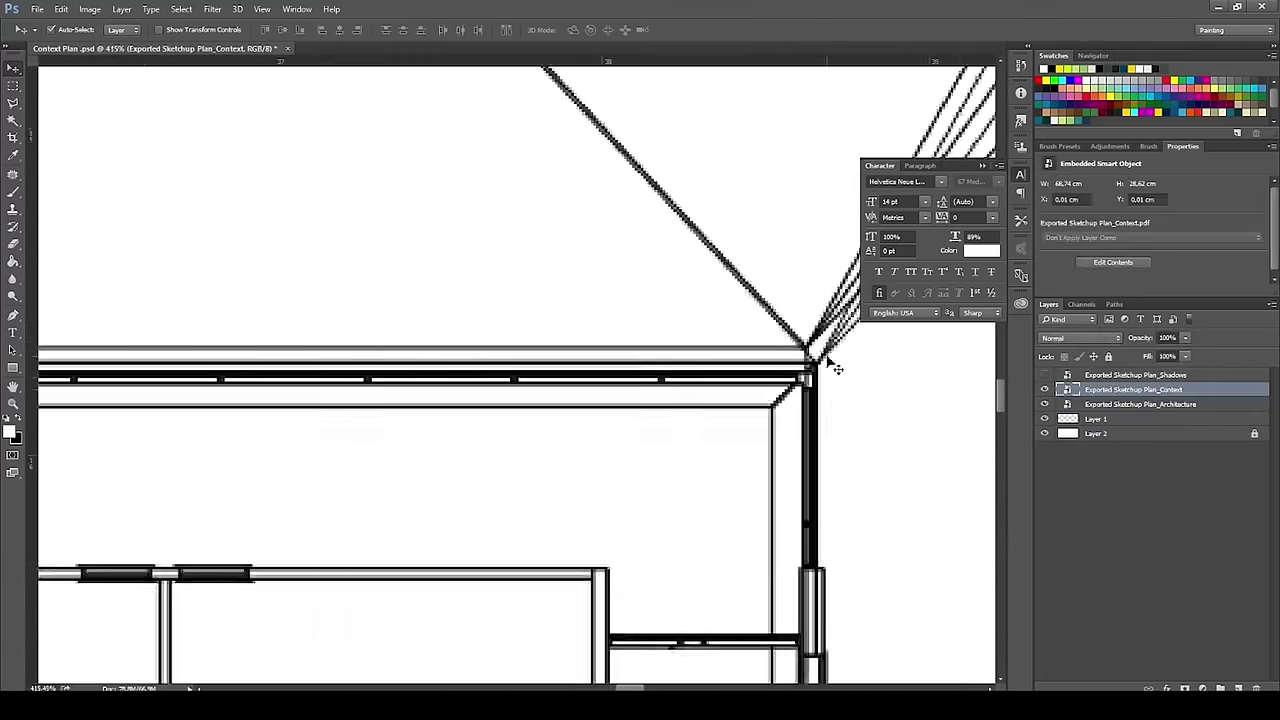
click(1045, 375)
Step: Crop the document to a 16:9 frame around the building
alt+scroll(690, 269, down, 3)
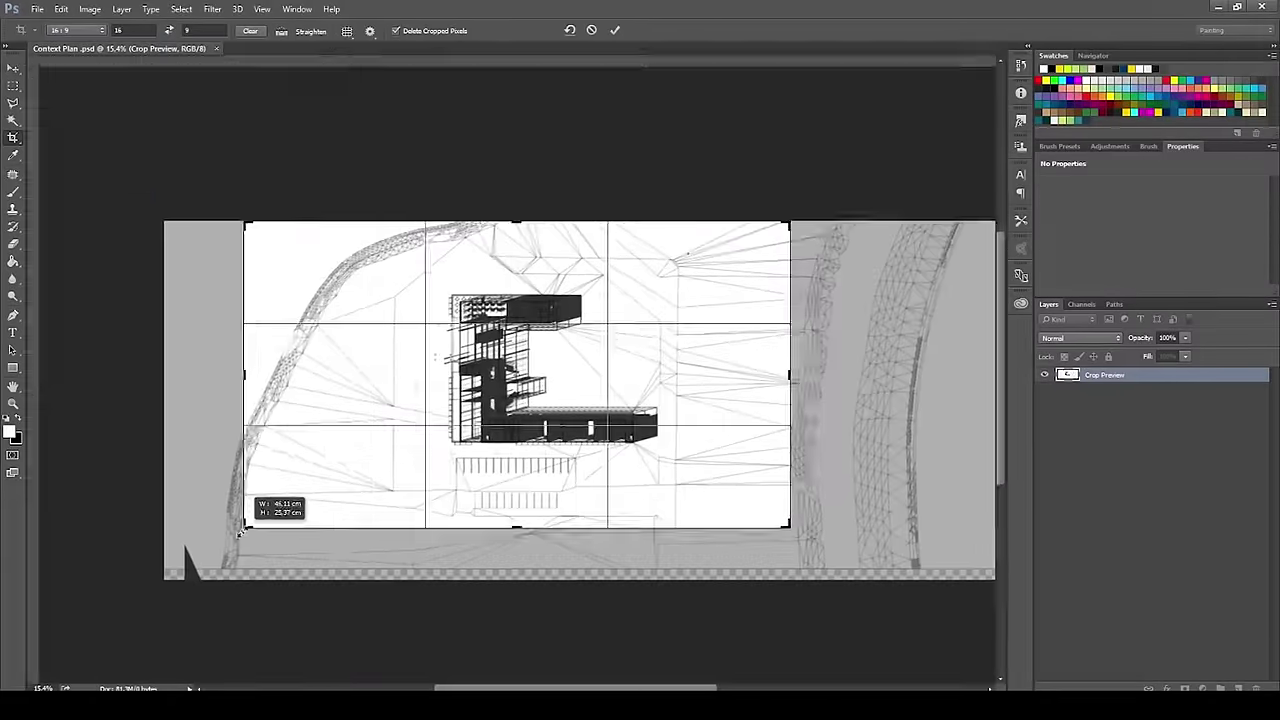
drag(243, 528, 272, 511)
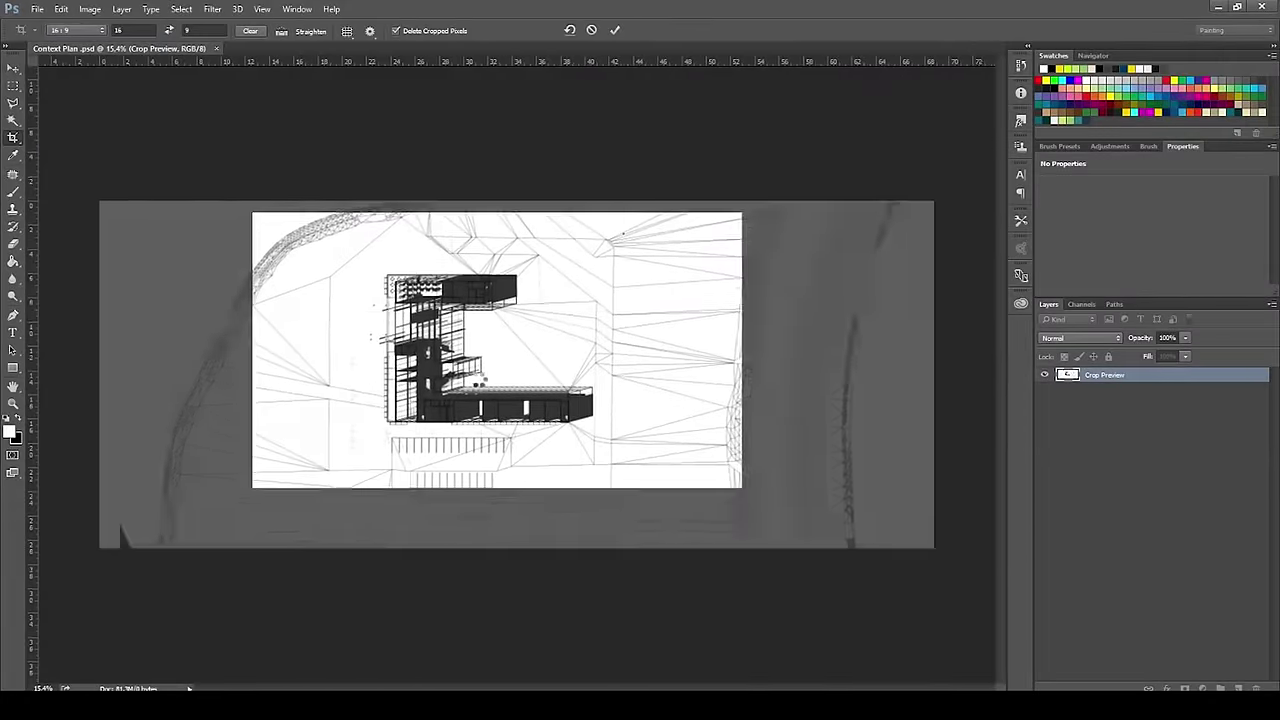
click(262, 9)
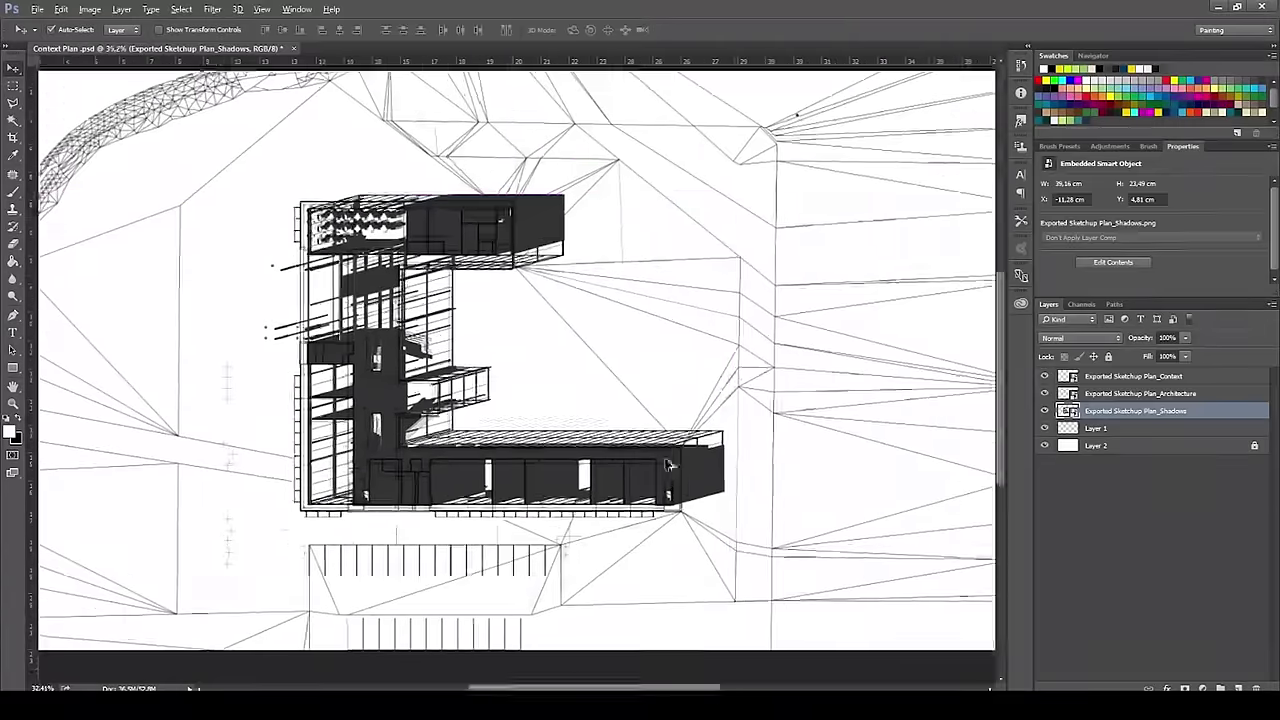
Step: Show the Context layer in the BASE group, fade it with a layer mask and 21% opacity, and save the document
alt+scroll(475, 372, up, 5)
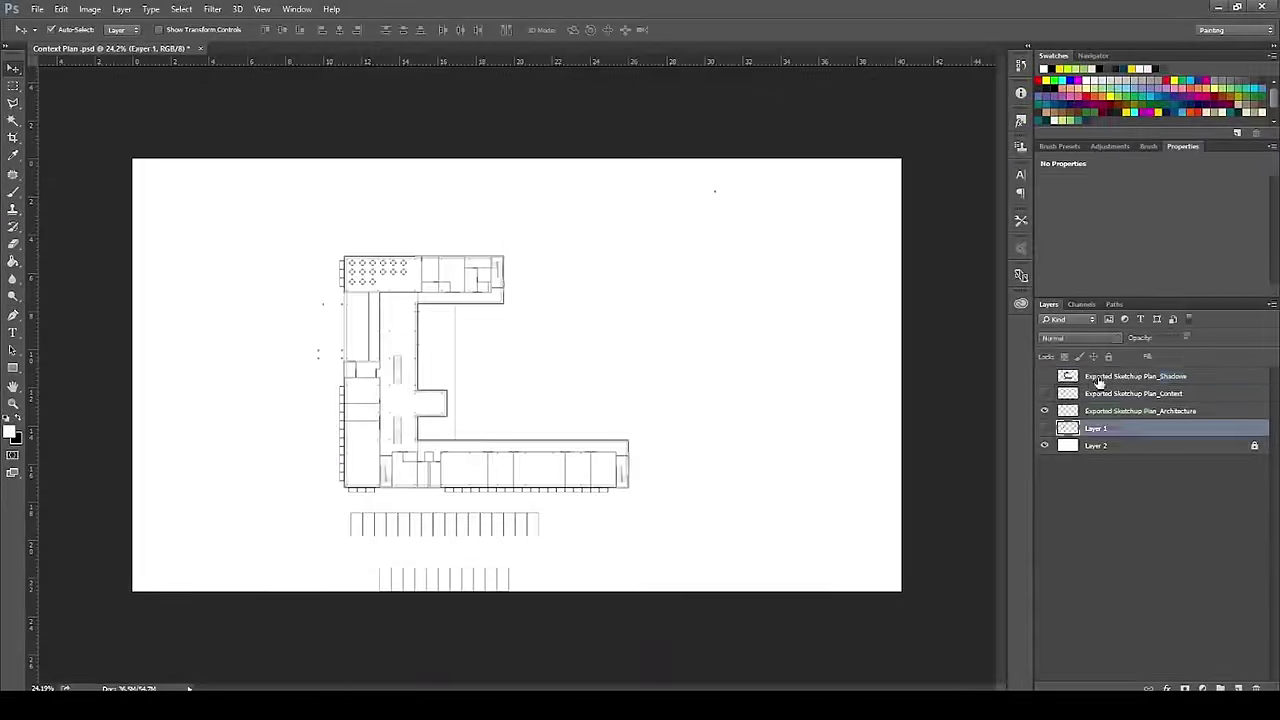
click(1045, 409)
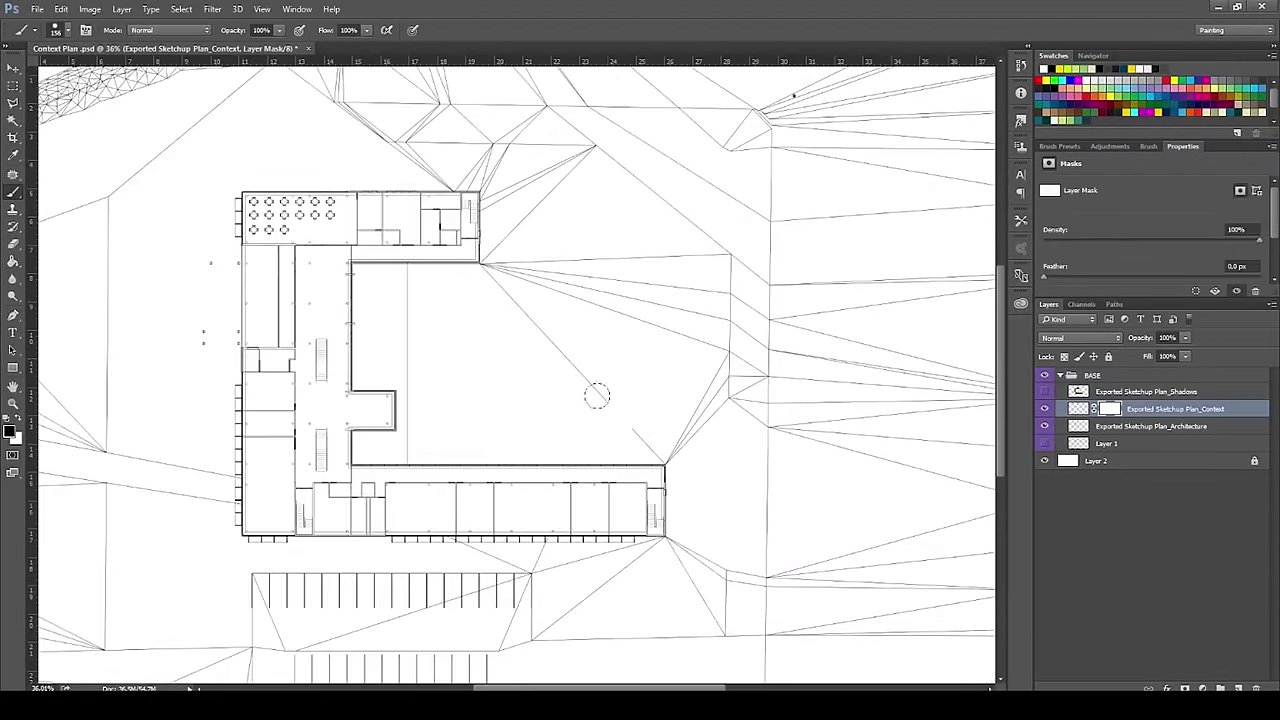
key(ctrl+s)
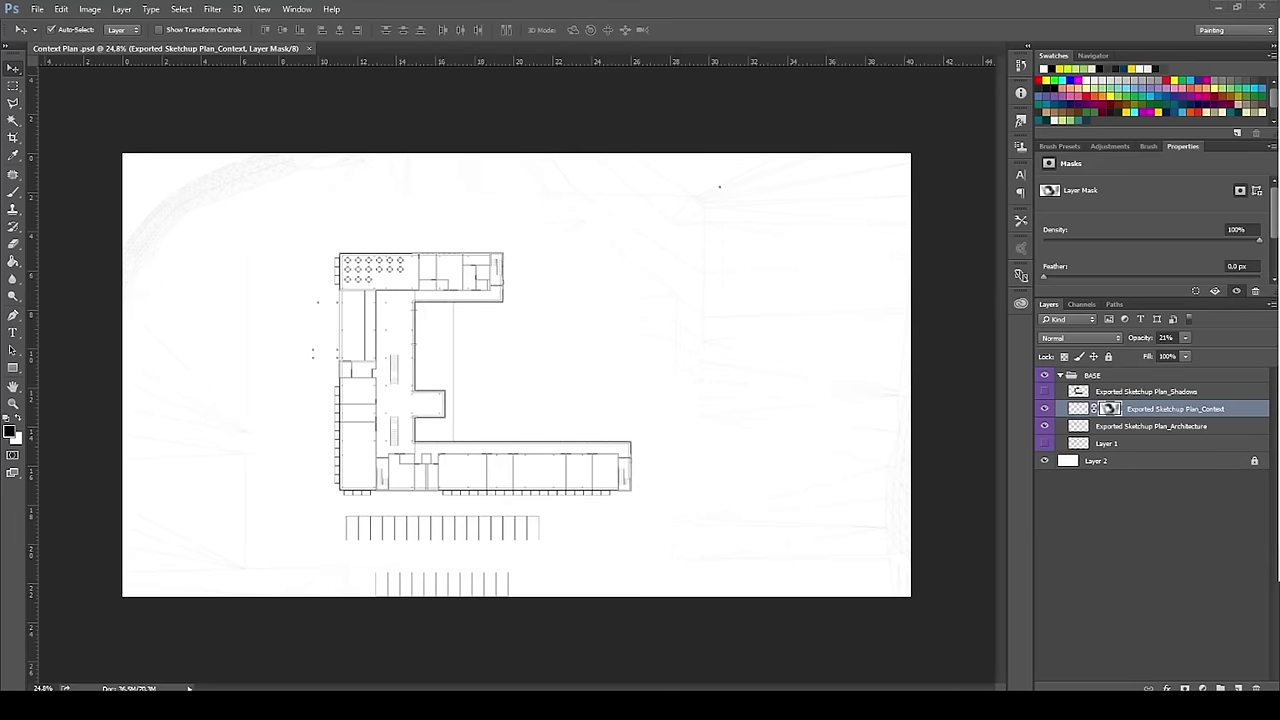
Step: Place the Grass 2 and IMGP1652 images from the TEXTURAS folder and move their layers above the BASE group, with IMGP1652 hidden
click(272, 704)
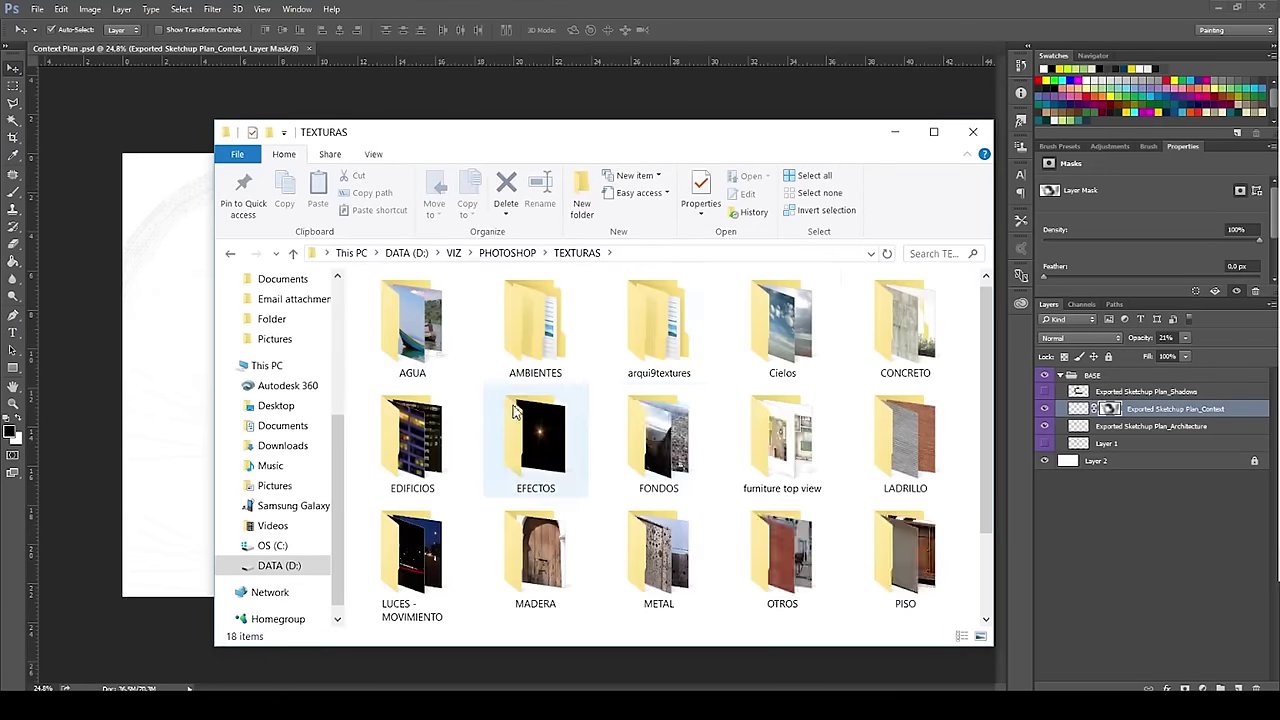
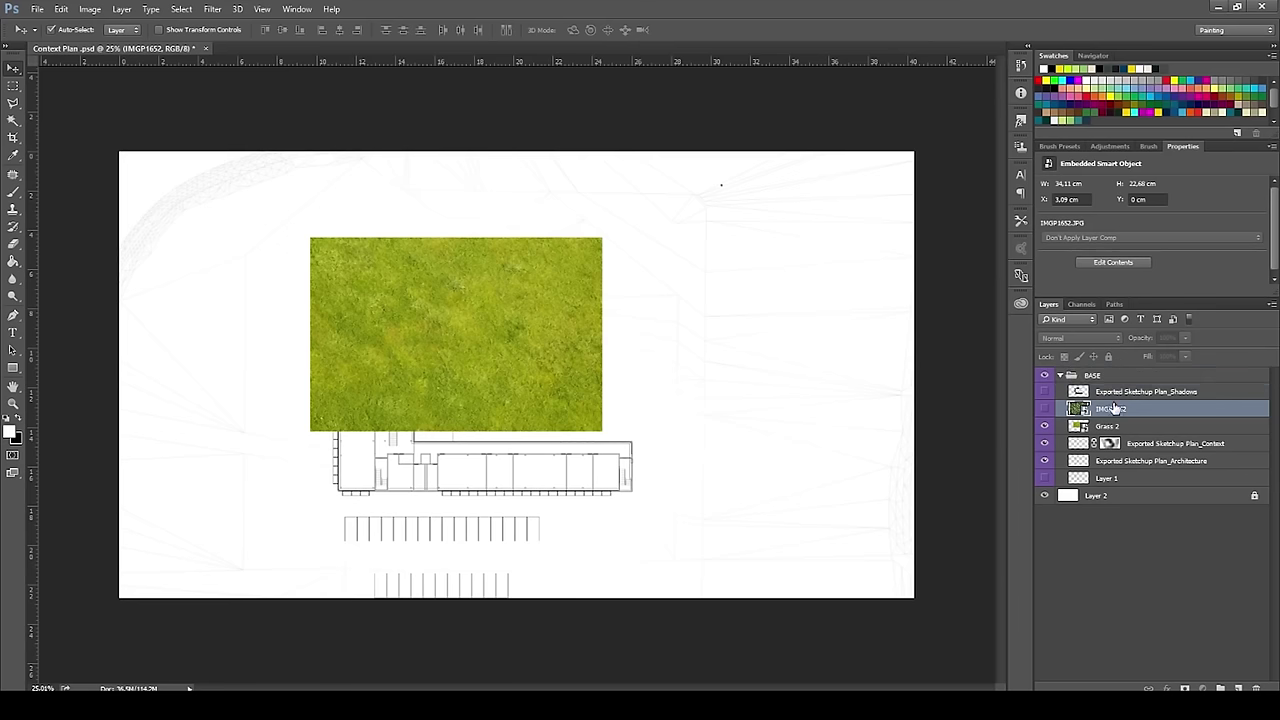
drag(1103, 430, 1116, 398)
alt+scroll(918, 408, up, 1)
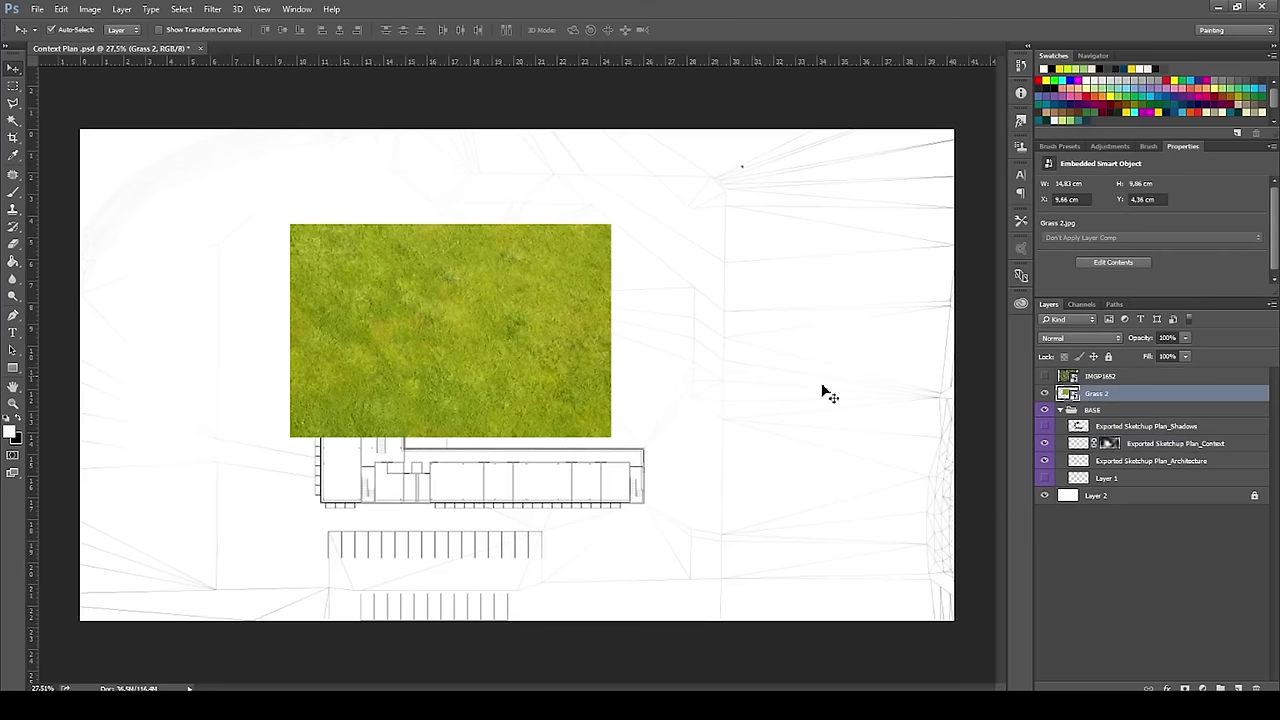
Step: Tile the Grass 2 texture in a row of three across the top of the canvas and merge the copies
drag(568, 372, 872, 270)
shift+click(1093, 428)
right_click(1090, 428)
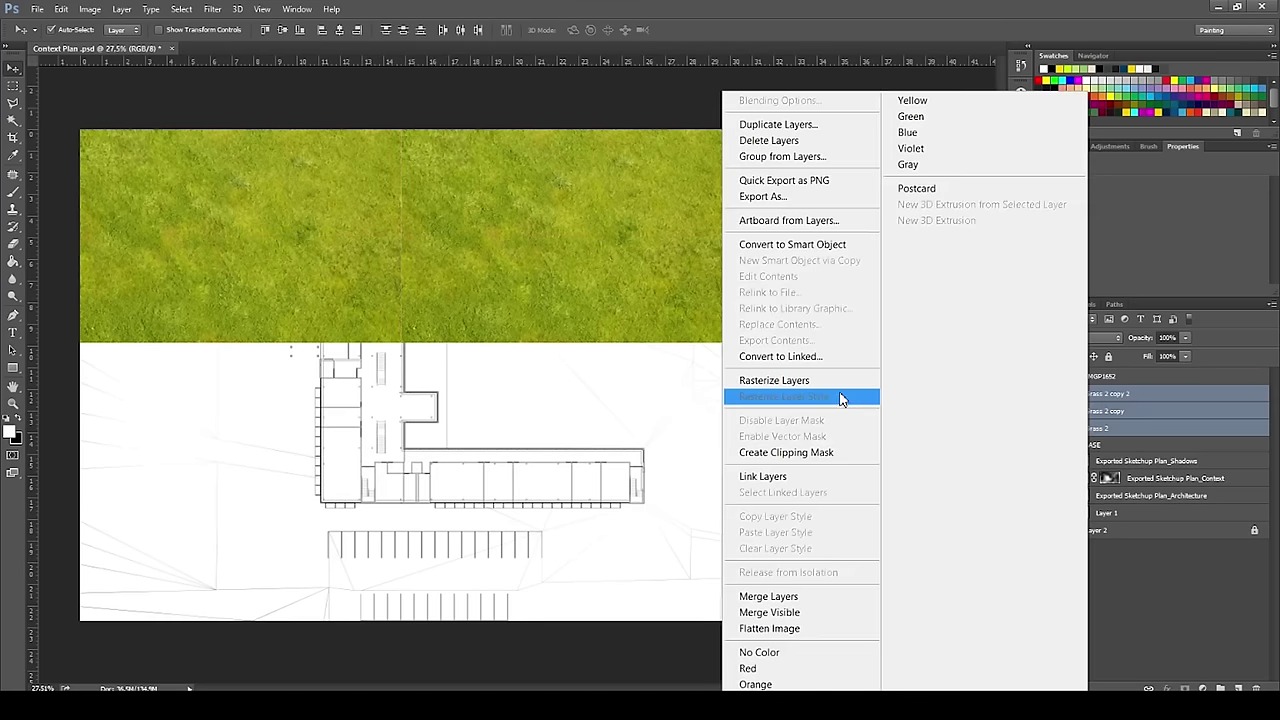
click(773, 596)
Step: Duplicate the merged grass strip downward until it fills the canvas and merge the strips into one layer
alt+drag(788, 302, 784, 619)
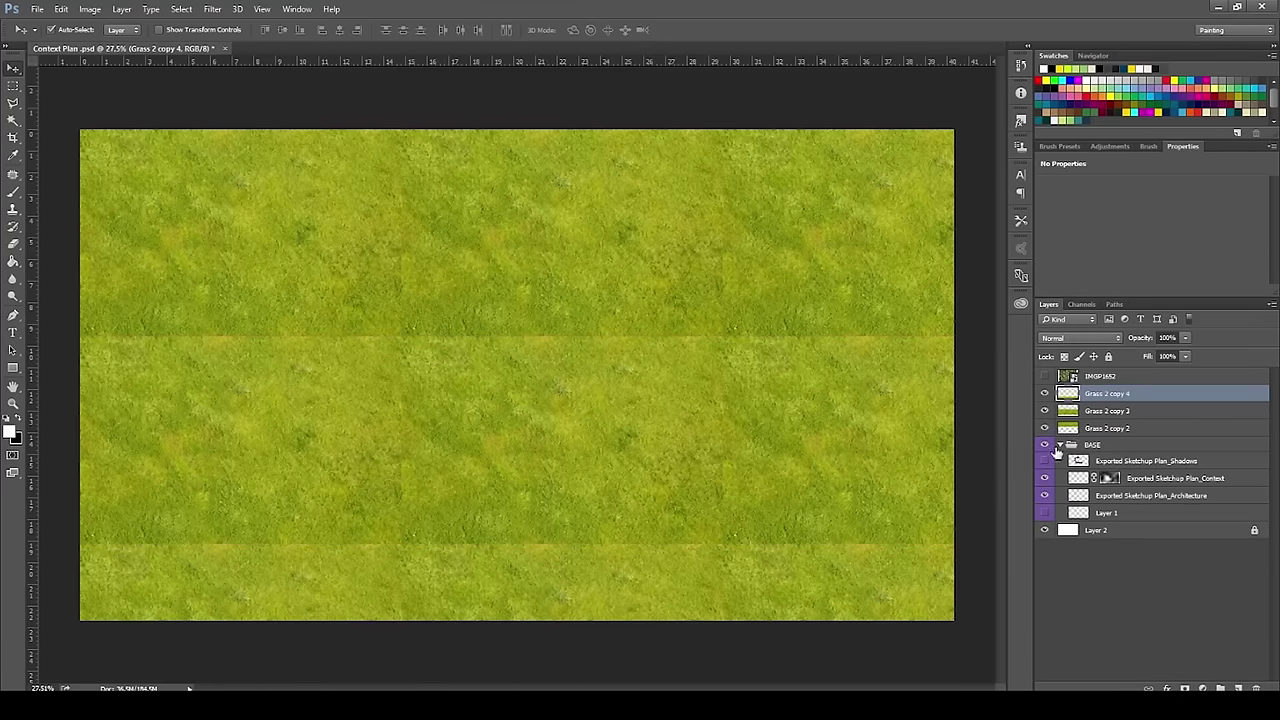
shift+click(1106, 431)
right_click(1106, 431)
click(790, 481)
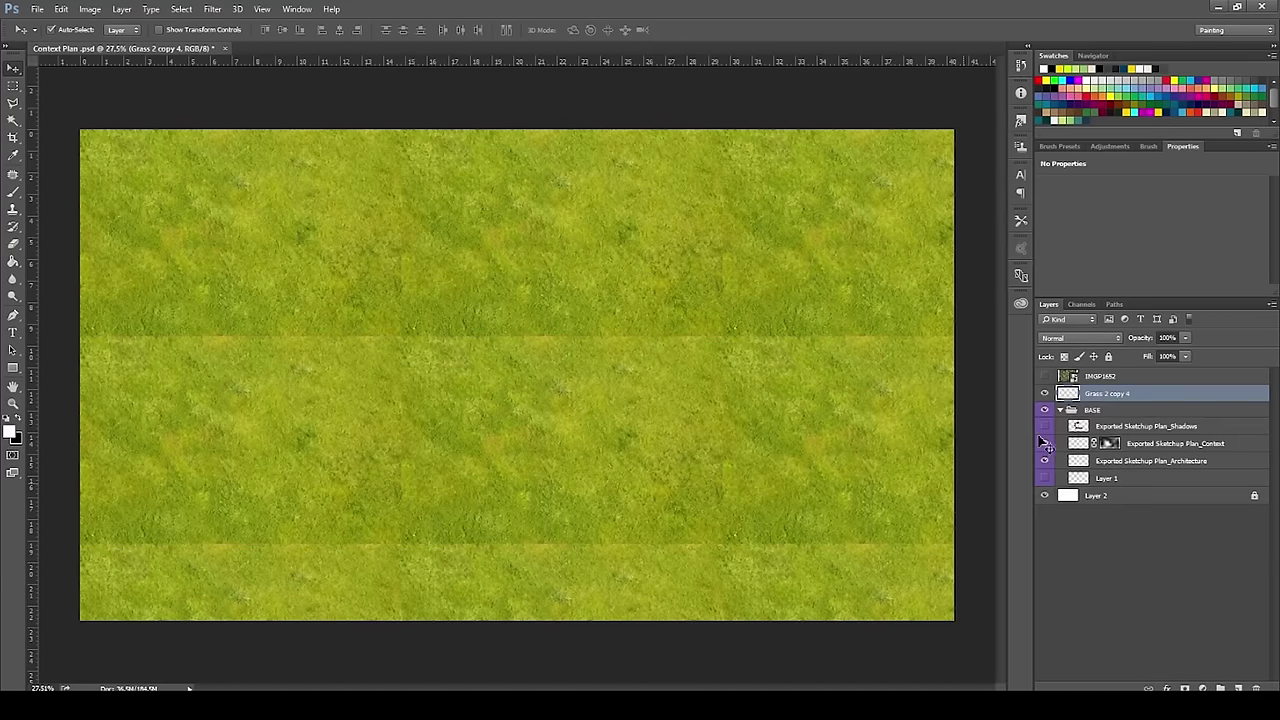
Step: Cover the upper horizontal seam of the grass layer using the Clone Stamp with a rough textured brush
key(s)
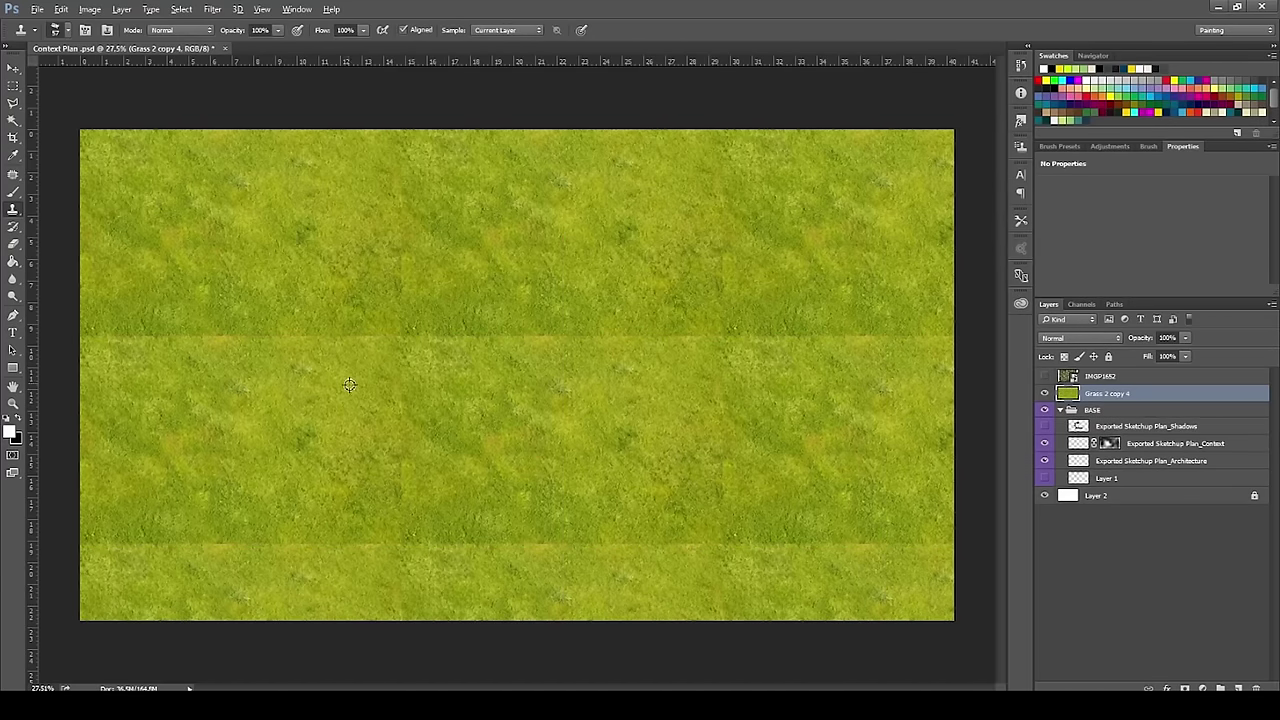
alt+right_drag(393, 397, 408, 393)
alt+right_drag(362, 401, 328, 401)
right_click(371, 405)
right_click(370, 403)
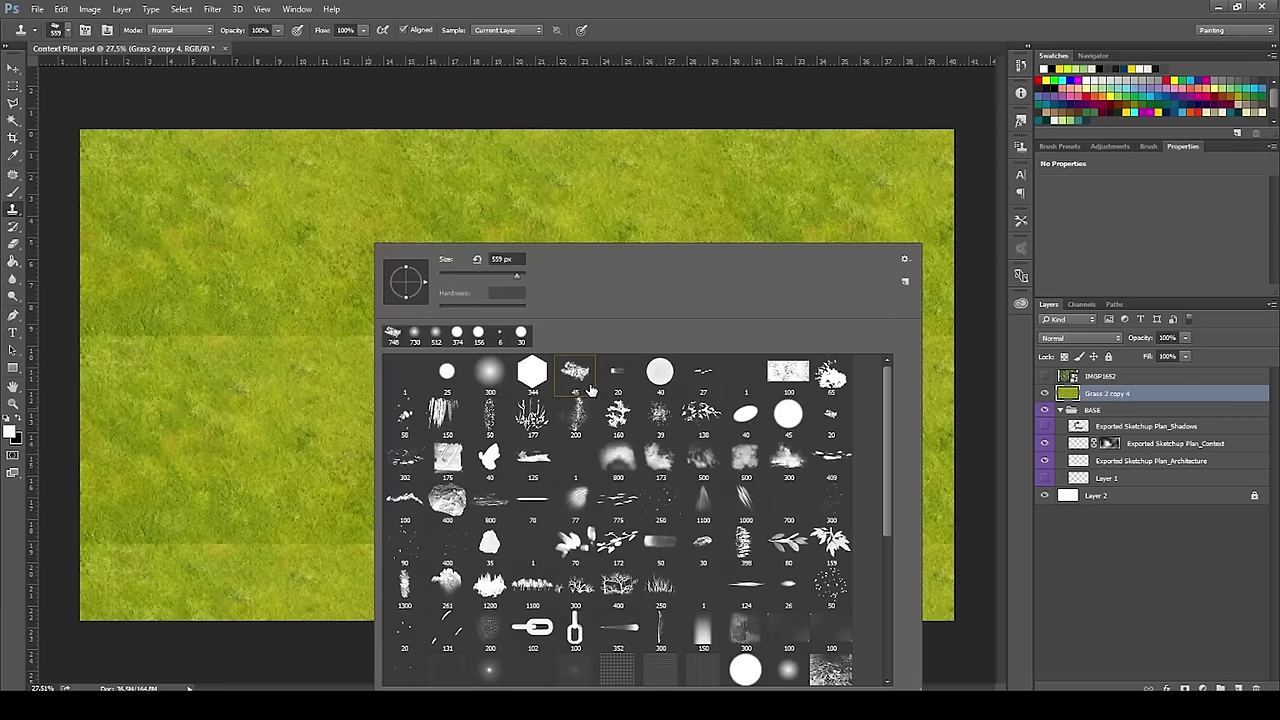
click(268, 421)
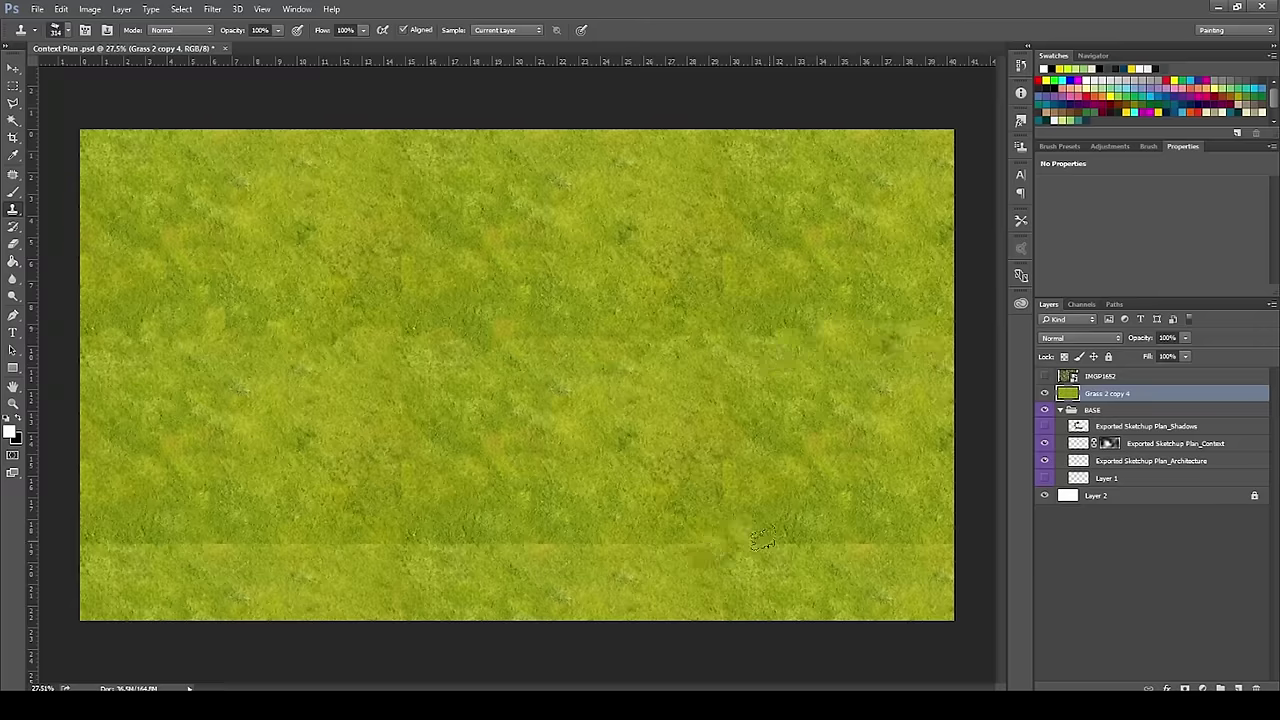
Step: Clone nearby grass over the lower horizontal seam across the full width of the canvas
alt+click(638, 448)
mouse_move(600, 549)
mouse_down()
mouse_move(640, 556)
mouse_move(591, 549)
mouse_up()
alt+click(532, 451)
drag(457, 542, 405, 534)
alt+click(311, 430)
drag(255, 550, 112, 537)
alt+click(242, 460)
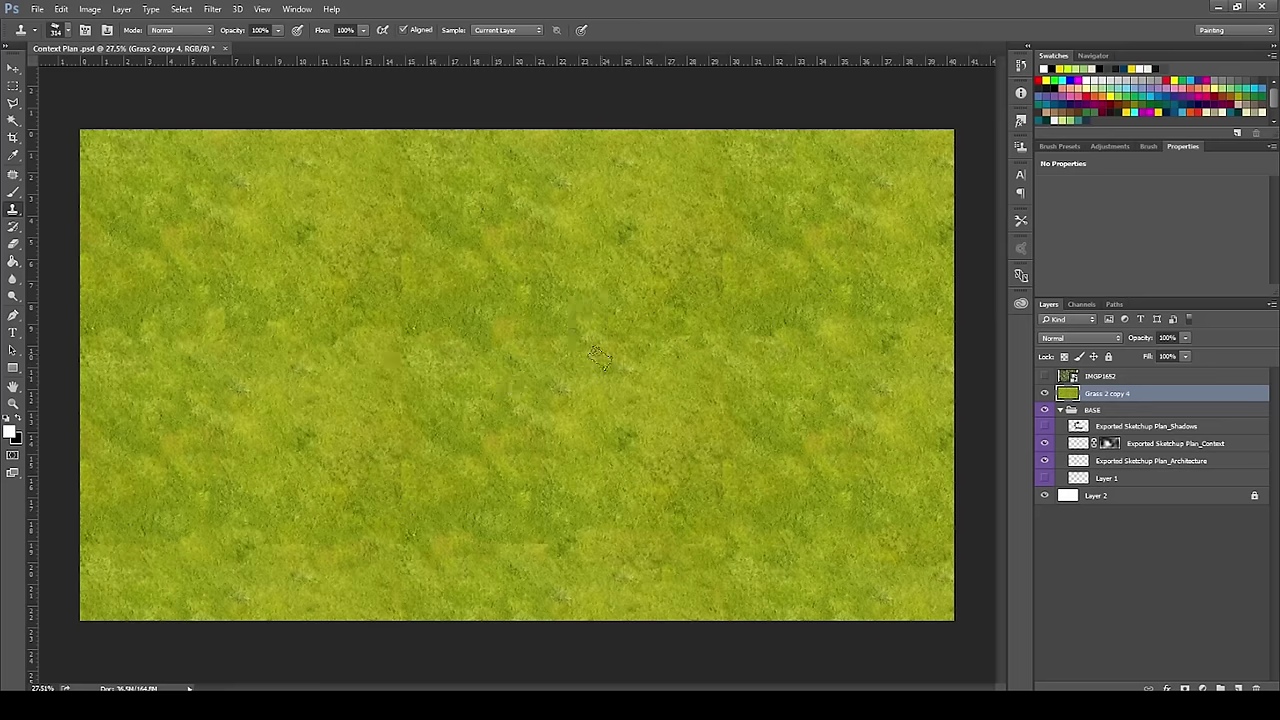
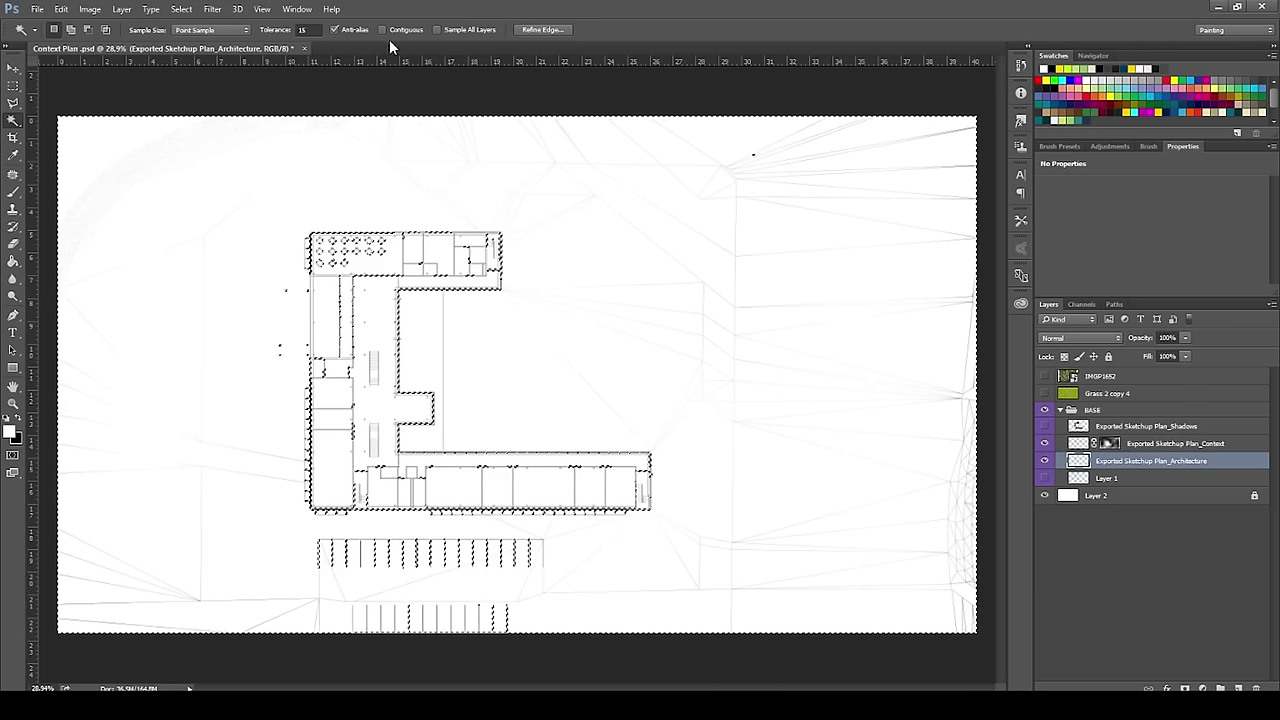
Step: Select the area outside the building on the Architecture layer with a contiguous Magic Wand and mask the Grass 2 copy 4 layer to it
key(ctrl+d)
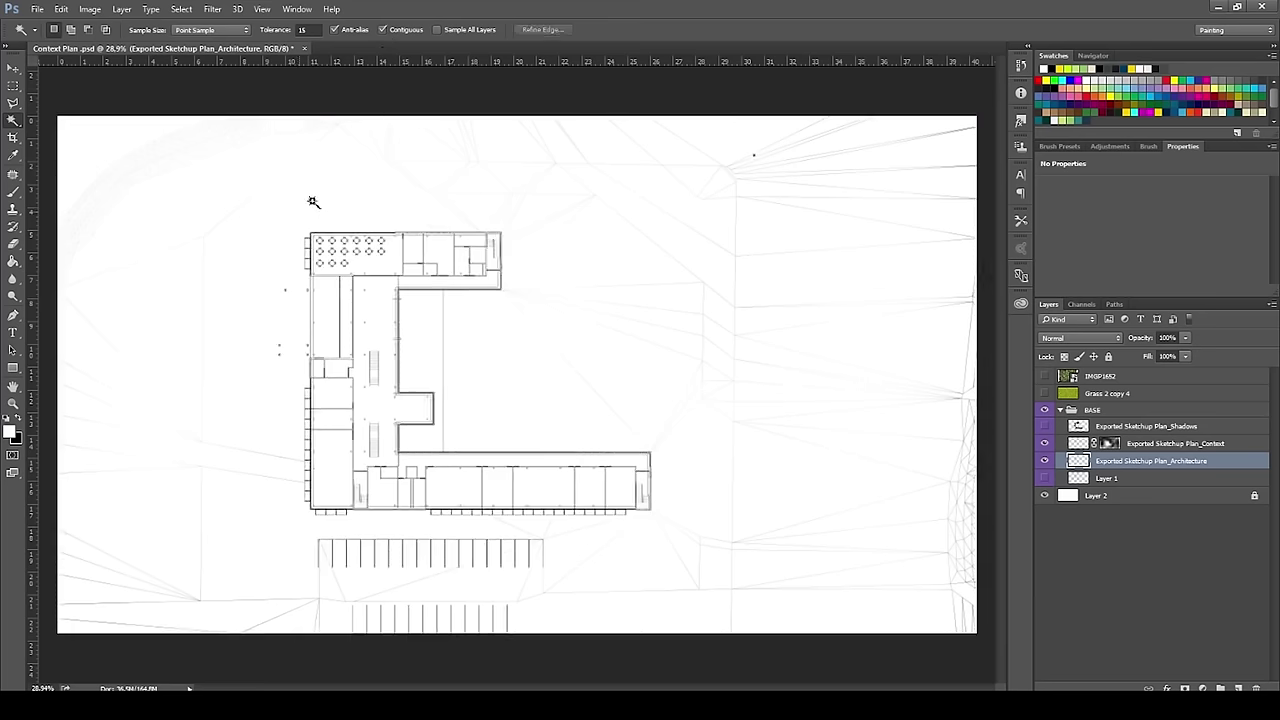
click(290, 224)
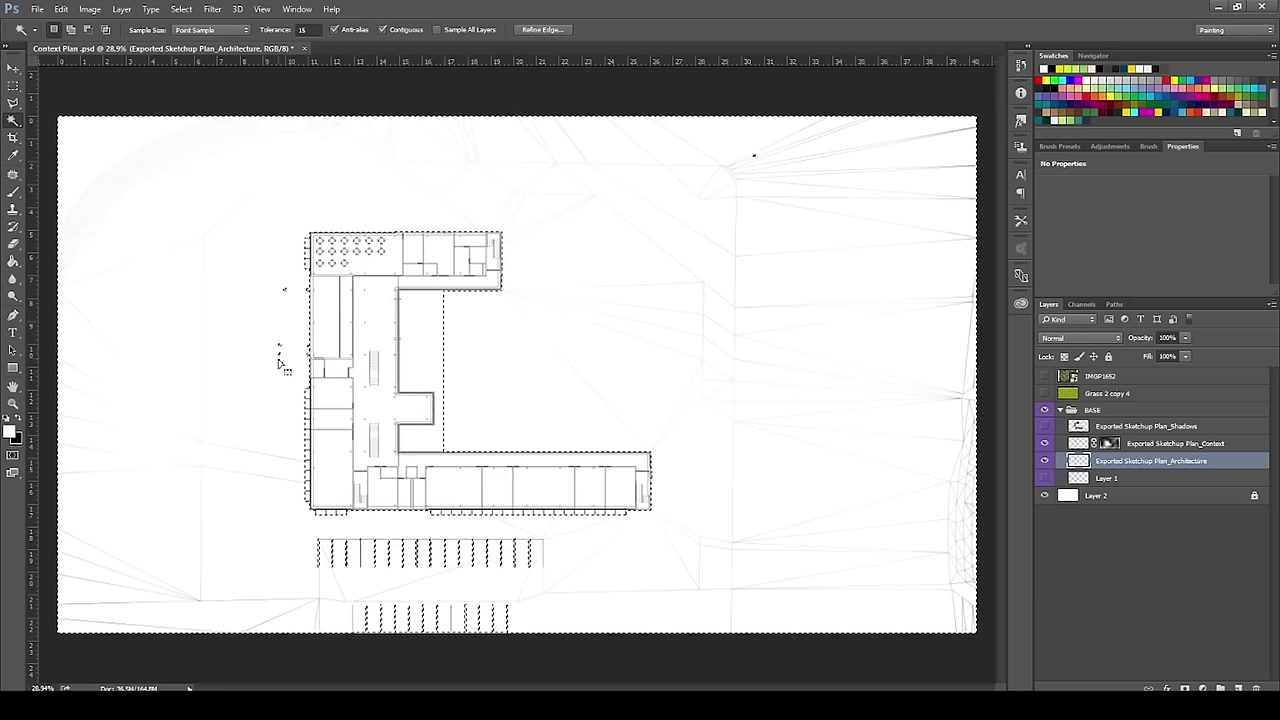
click(1045, 393)
click(1096, 396)
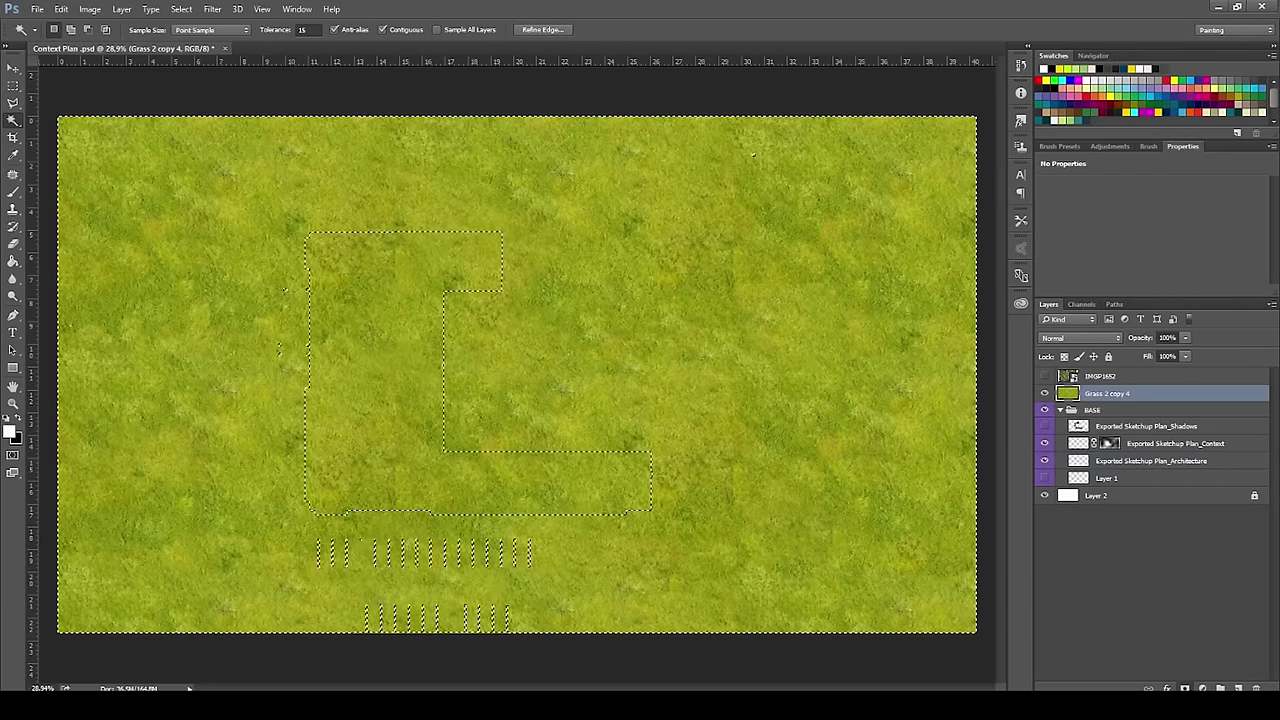
click(1185, 688)
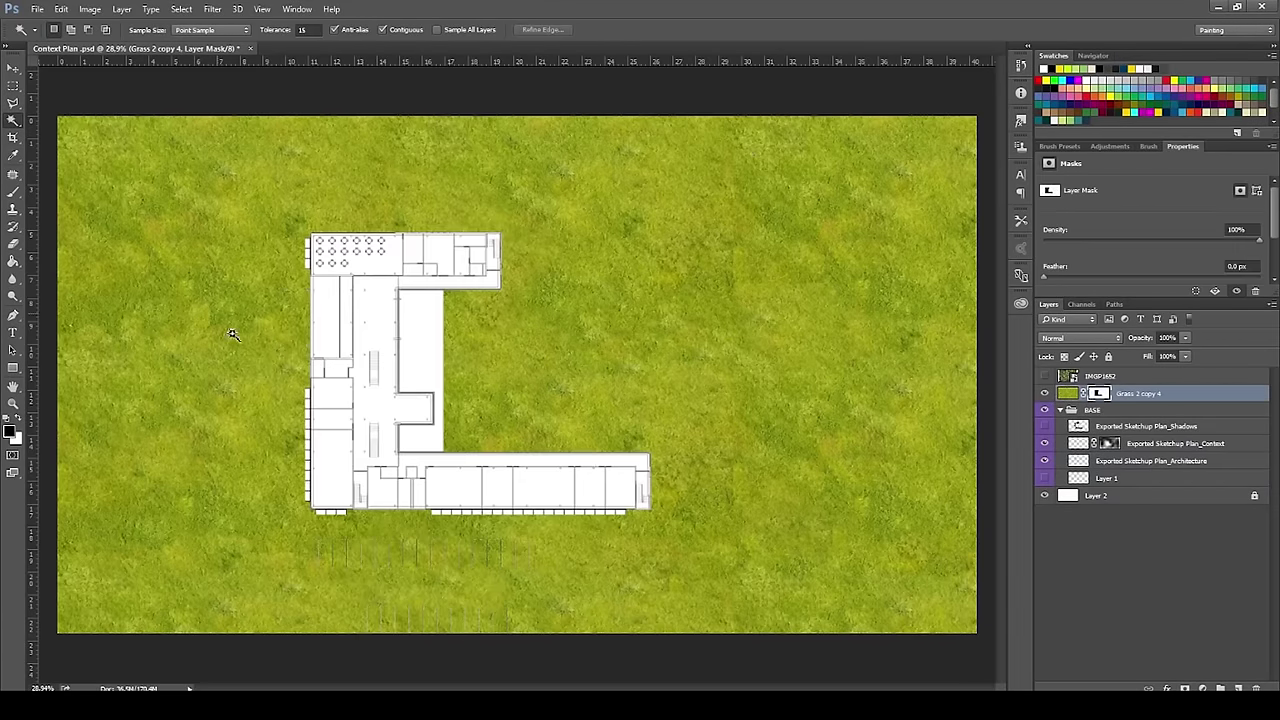
Step: Examine the grass mask's edges and the architecture lines around the upper wing, dining tables, stairs and courtyard
click(13, 68)
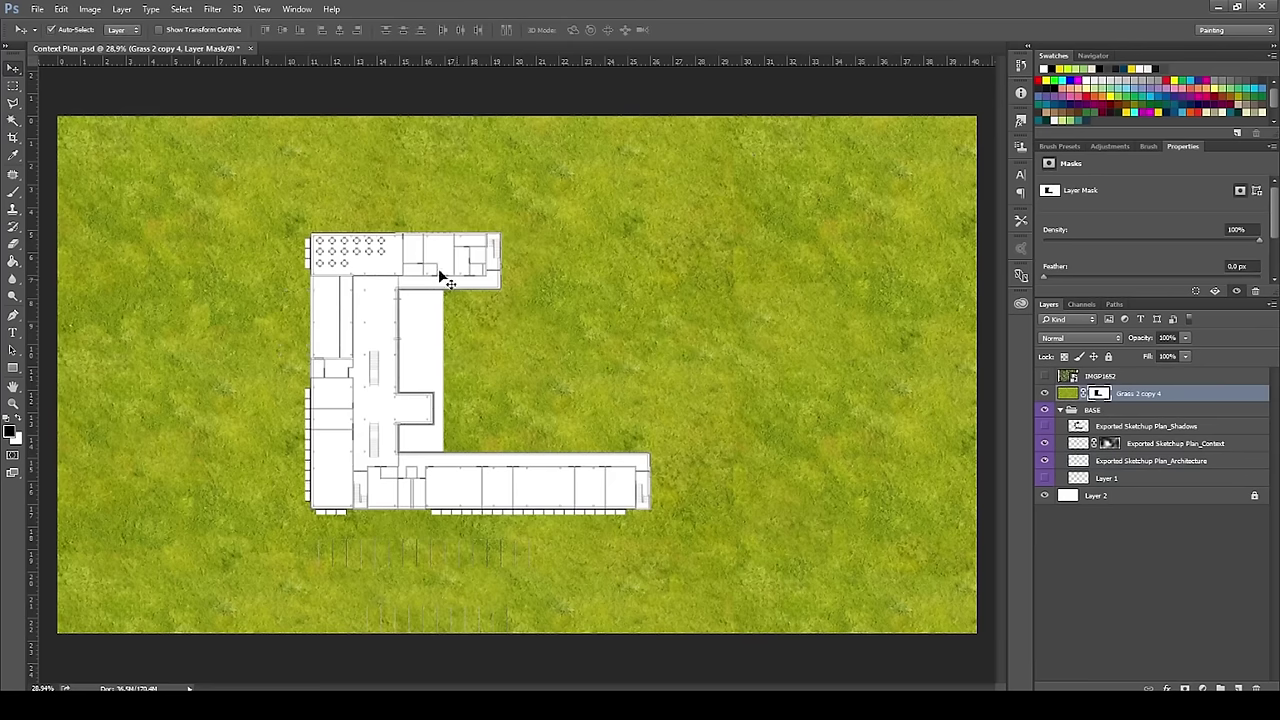
alt+scroll(623, 323, down, 4)
alt+scroll(465, 360, up, 3)
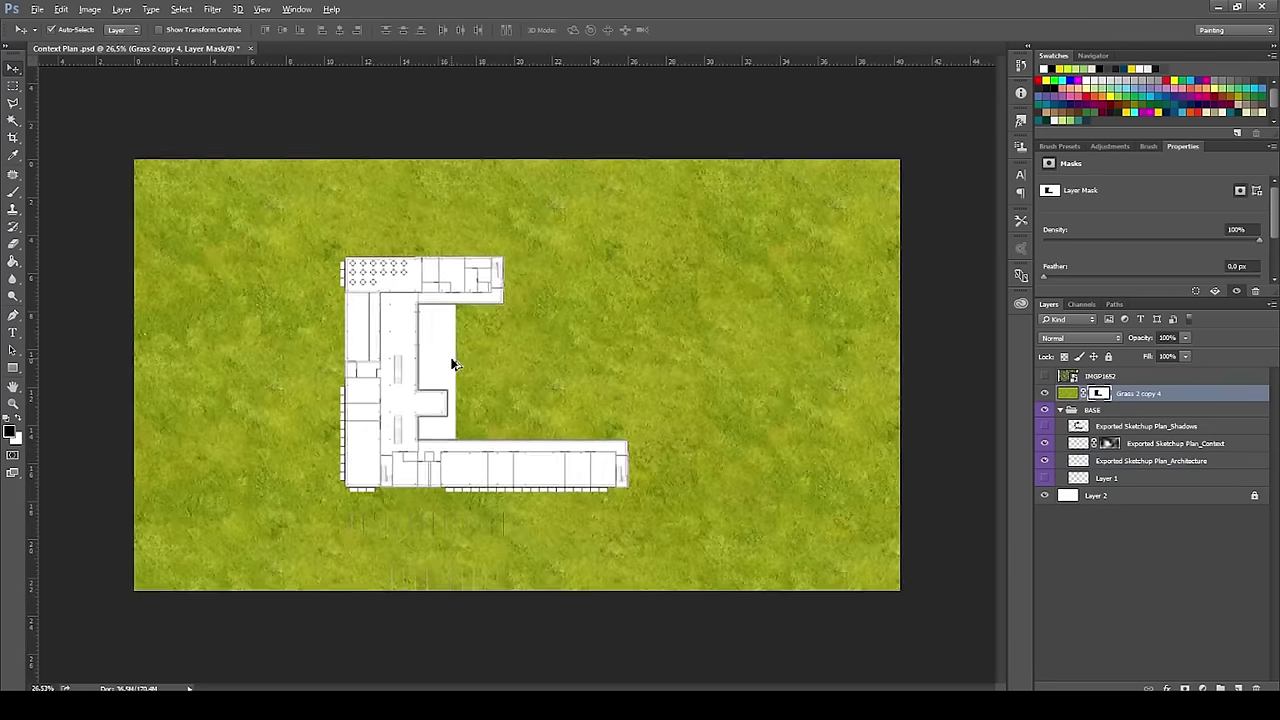
alt+scroll(523, 191, up, 5)
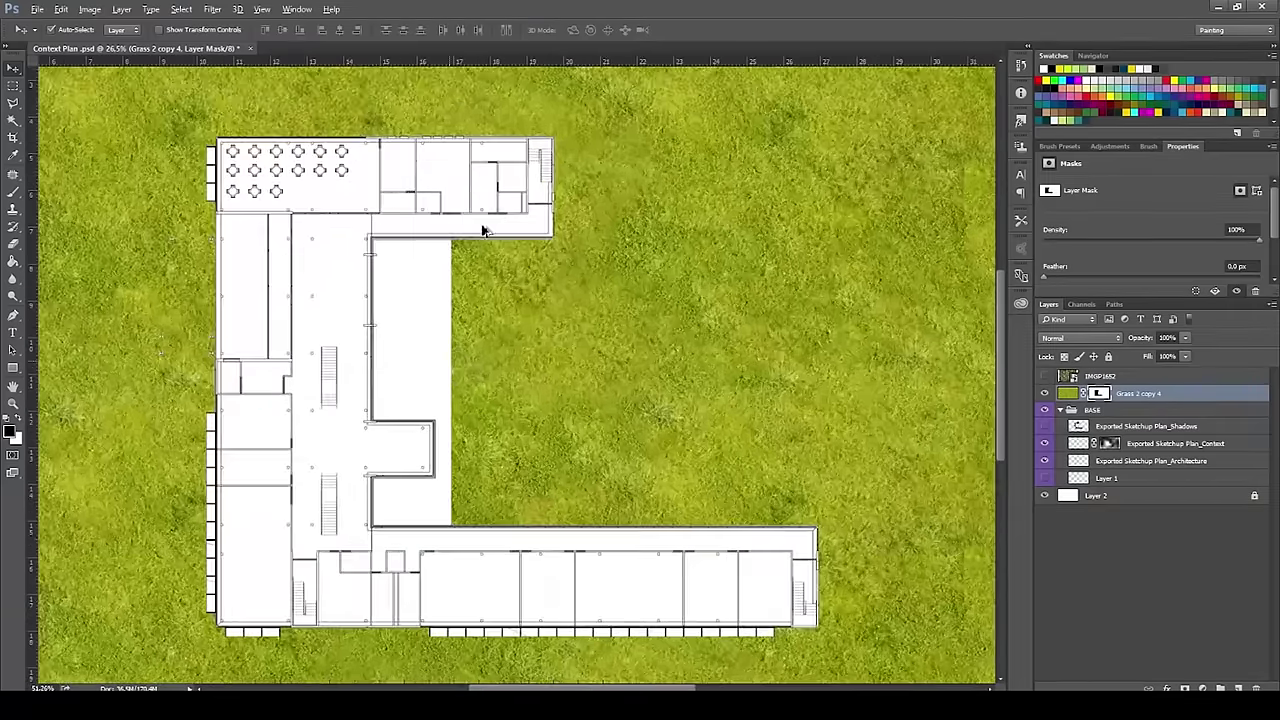
alt+scroll(533, 186, up, 5)
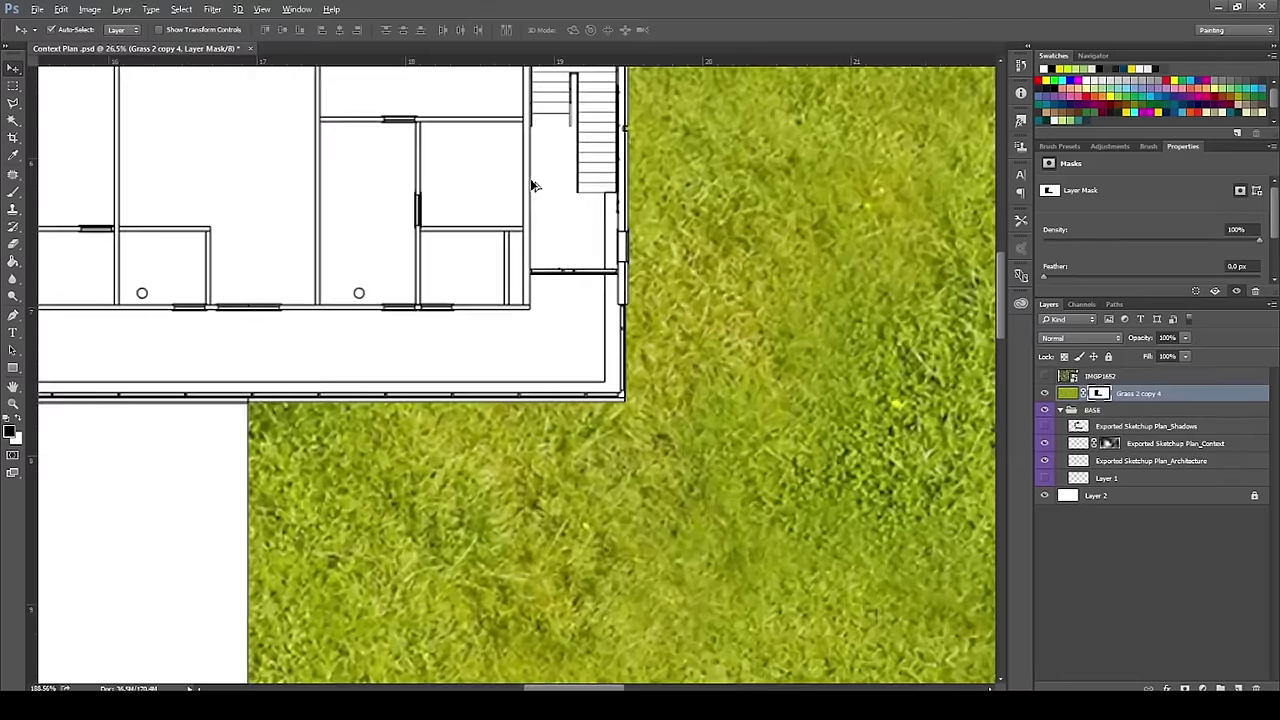
alt+scroll(532, 186, up, 1)
drag(518, 205, 766, 407)
drag(345, 352, 723, 360)
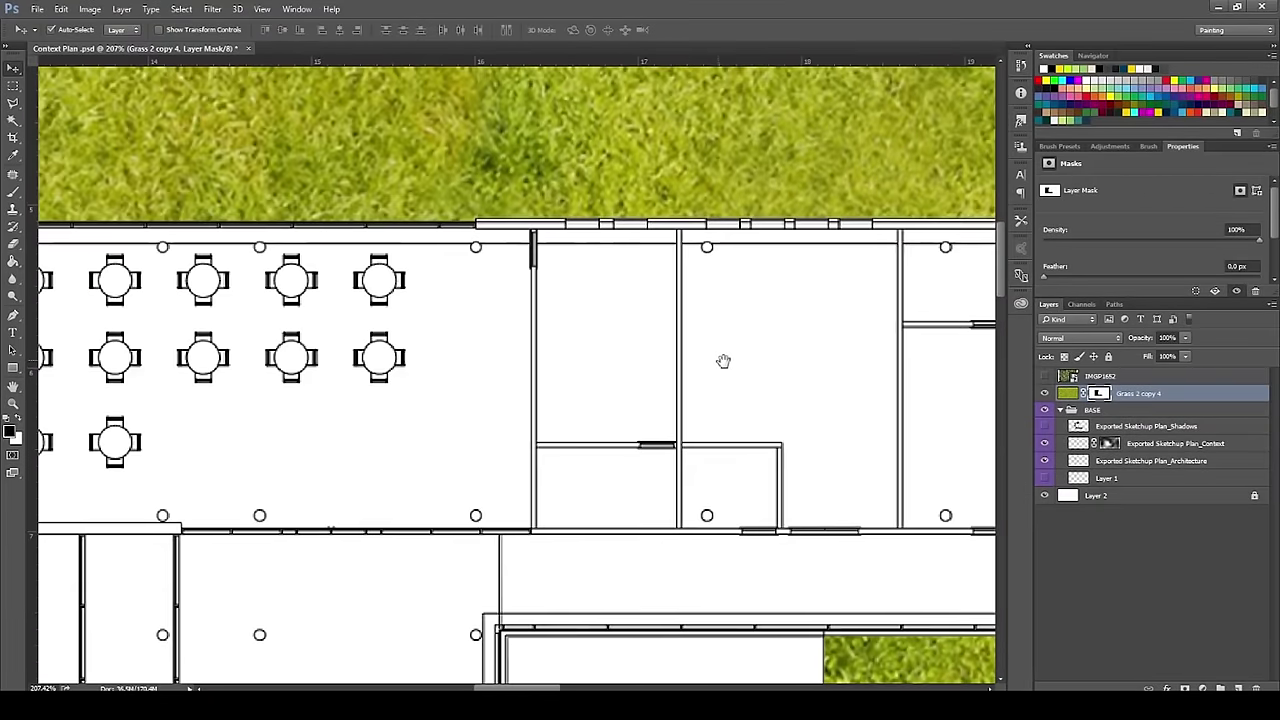
drag(340, 326, 714, 277)
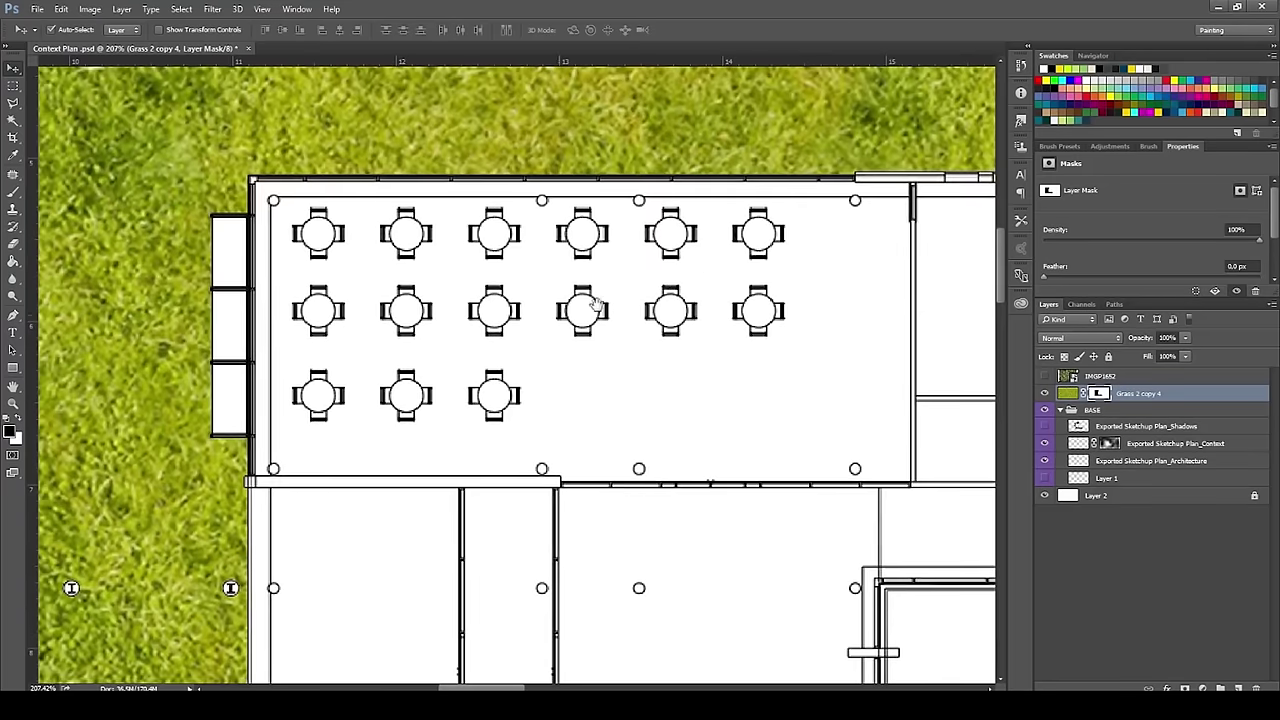
drag(440, 336, 457, 211)
alt+scroll(462, 328, down, 2)
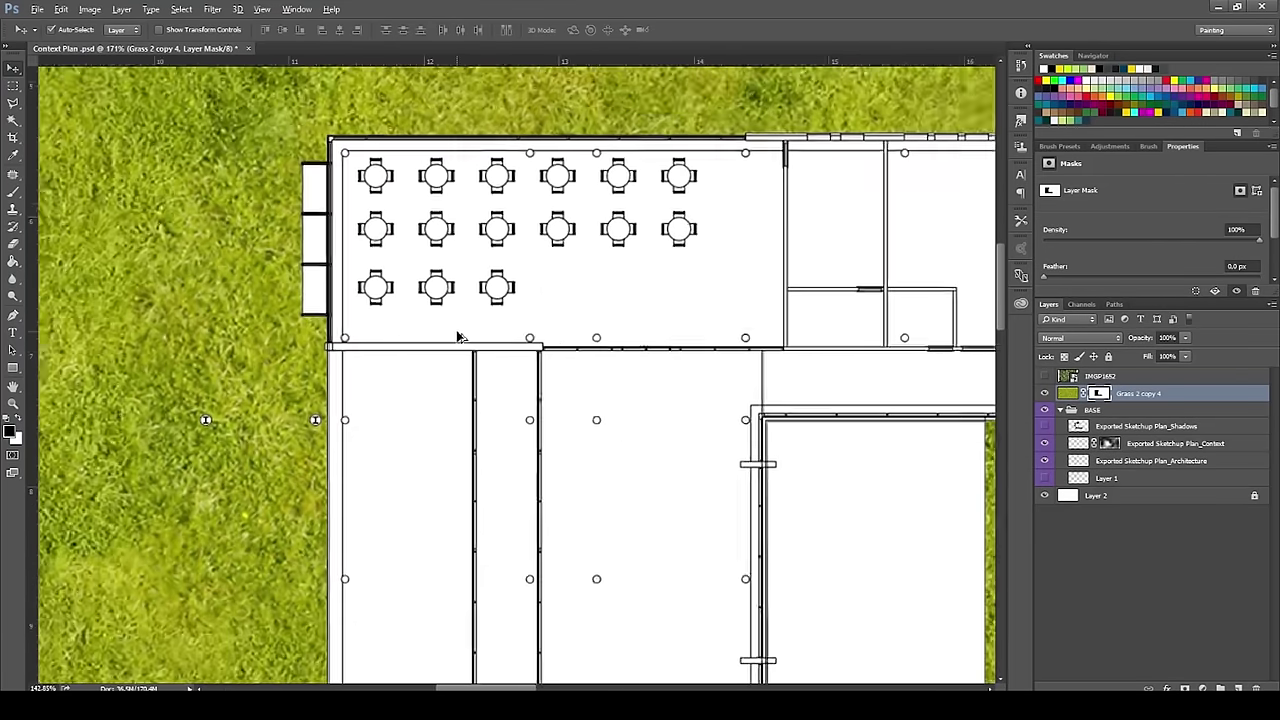
drag(535, 456, 477, 274)
drag(502, 486, 476, 320)
drag(492, 440, 495, 292)
alt+scroll(518, 408, down, 5)
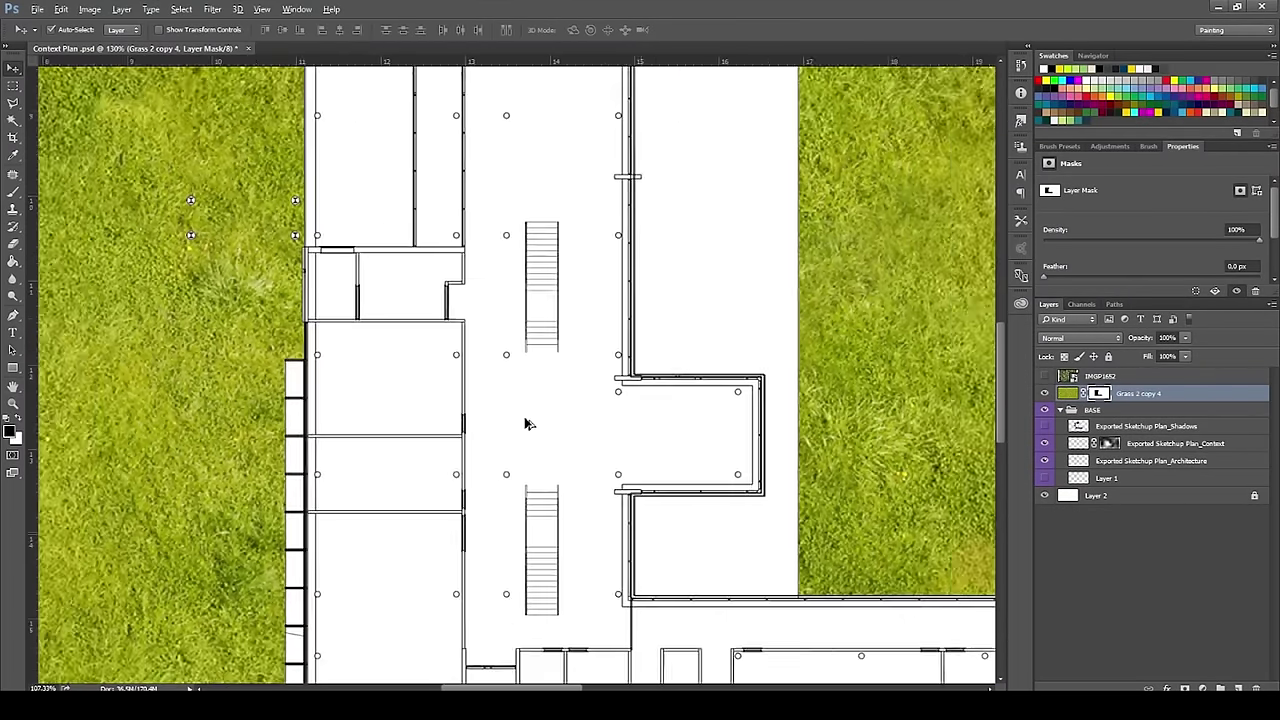
alt+scroll(520, 408, down, 4)
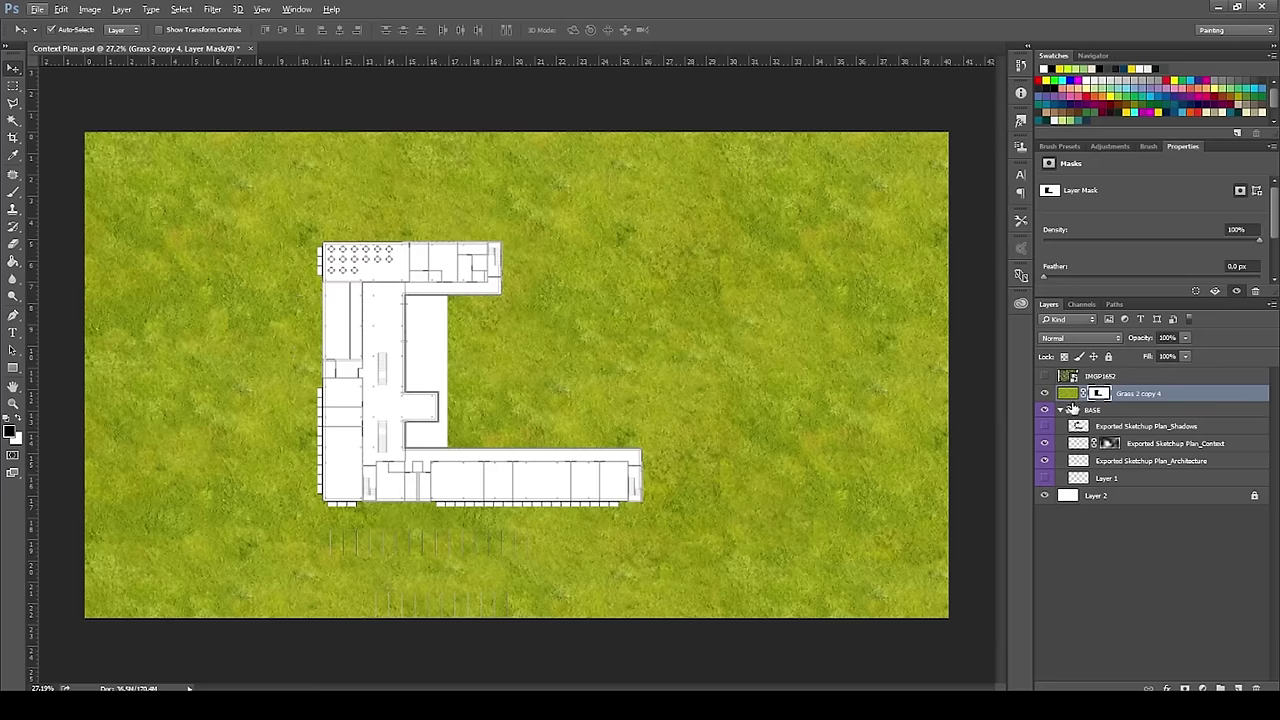
Step: Group the masked grass layer, name the group VEGETATION BASE, and collapse it
key(b)
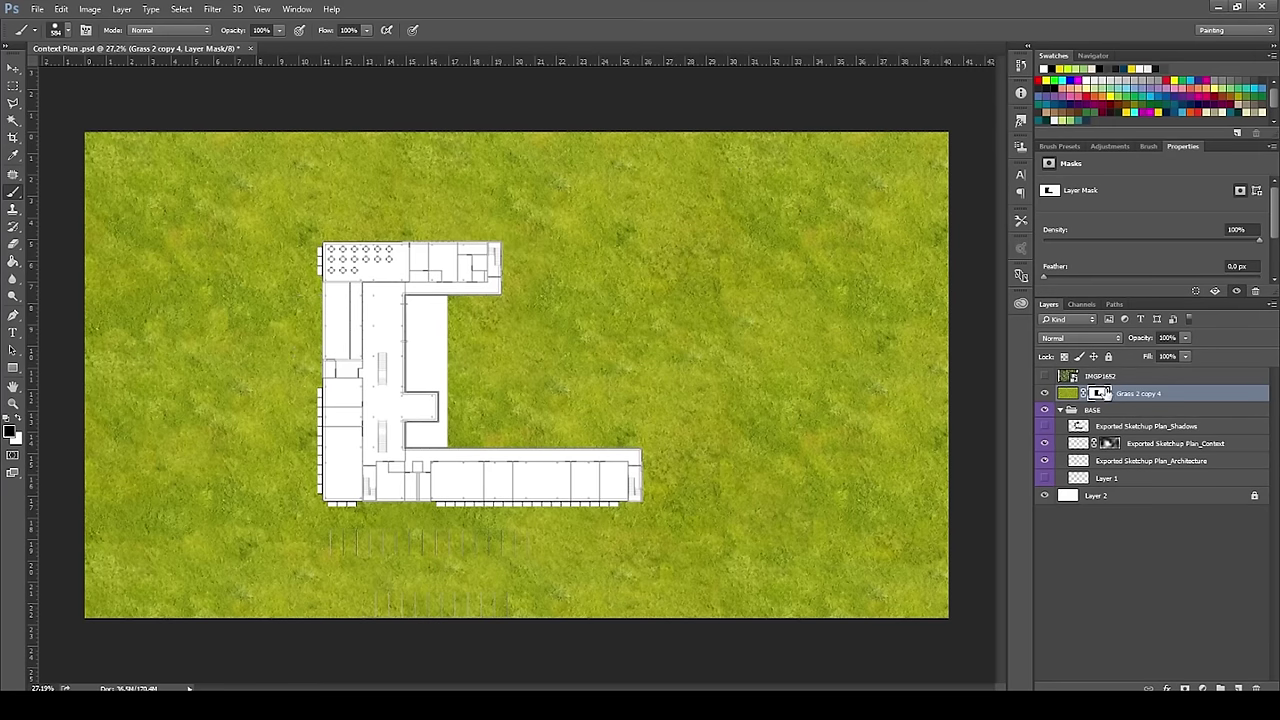
key(ctrl+g)
double_click(1097, 394)
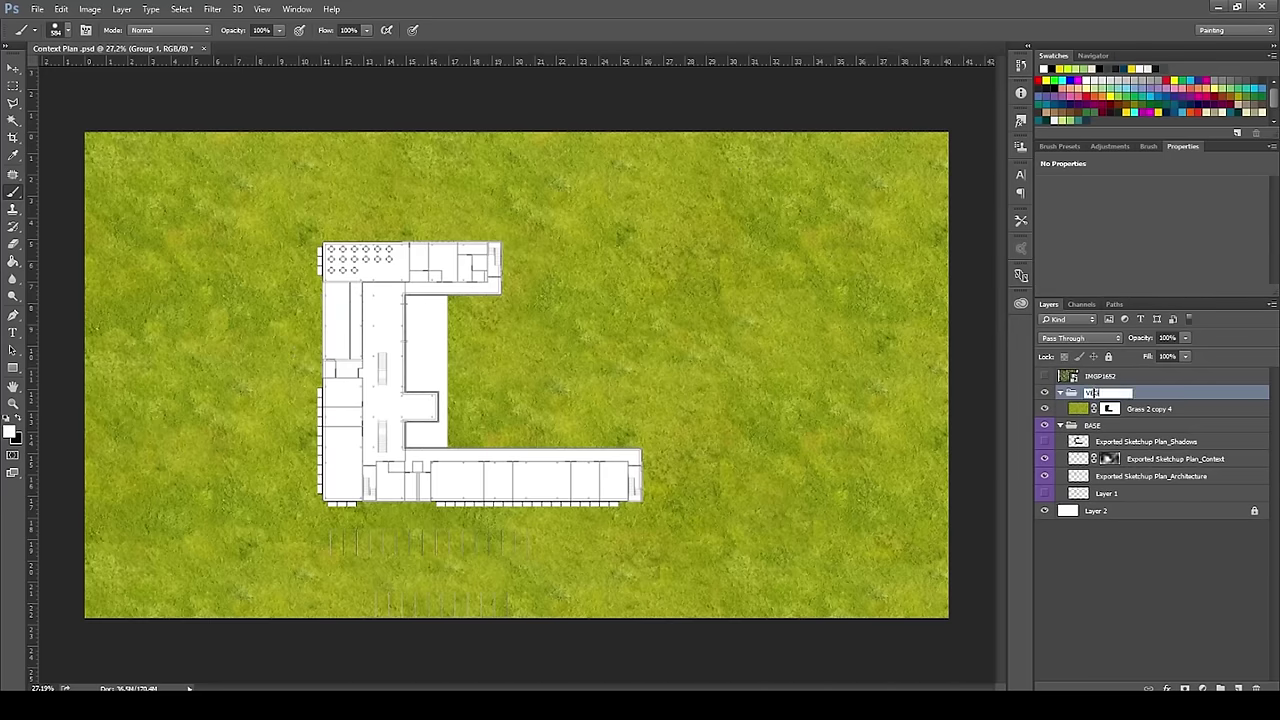
text(VEGETATION BASE)
key(Return)
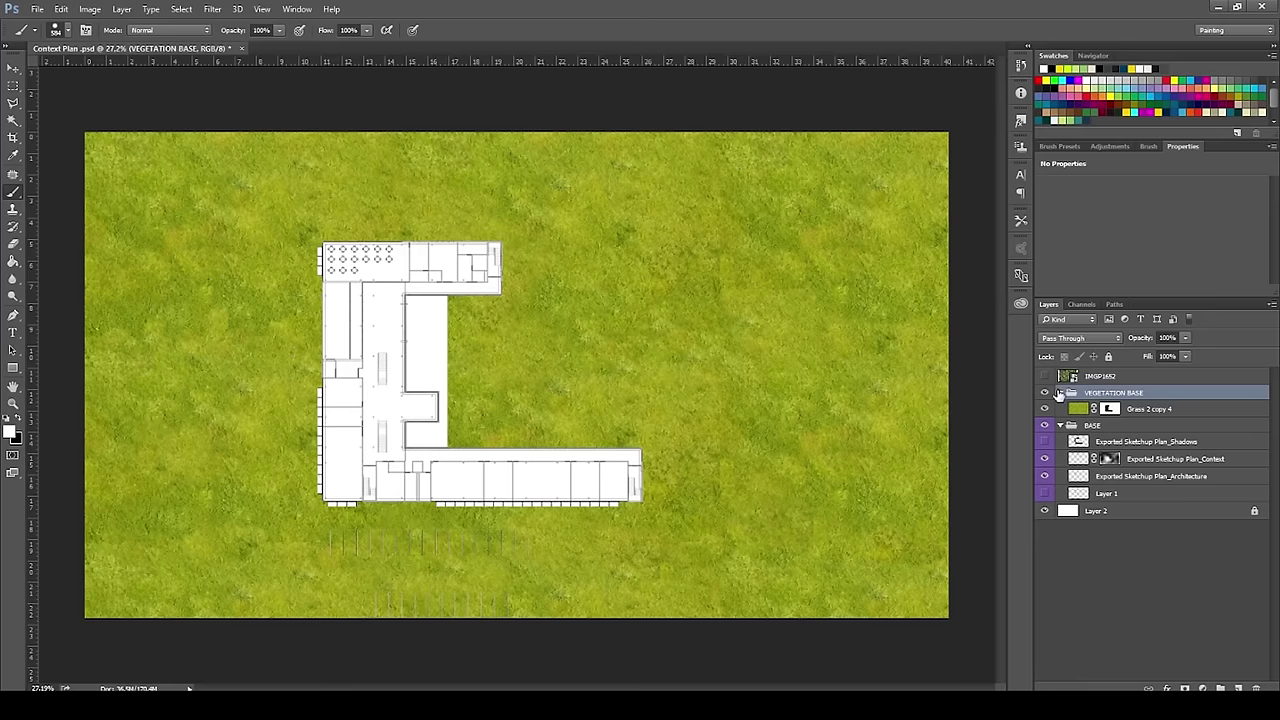
click(1059, 393)
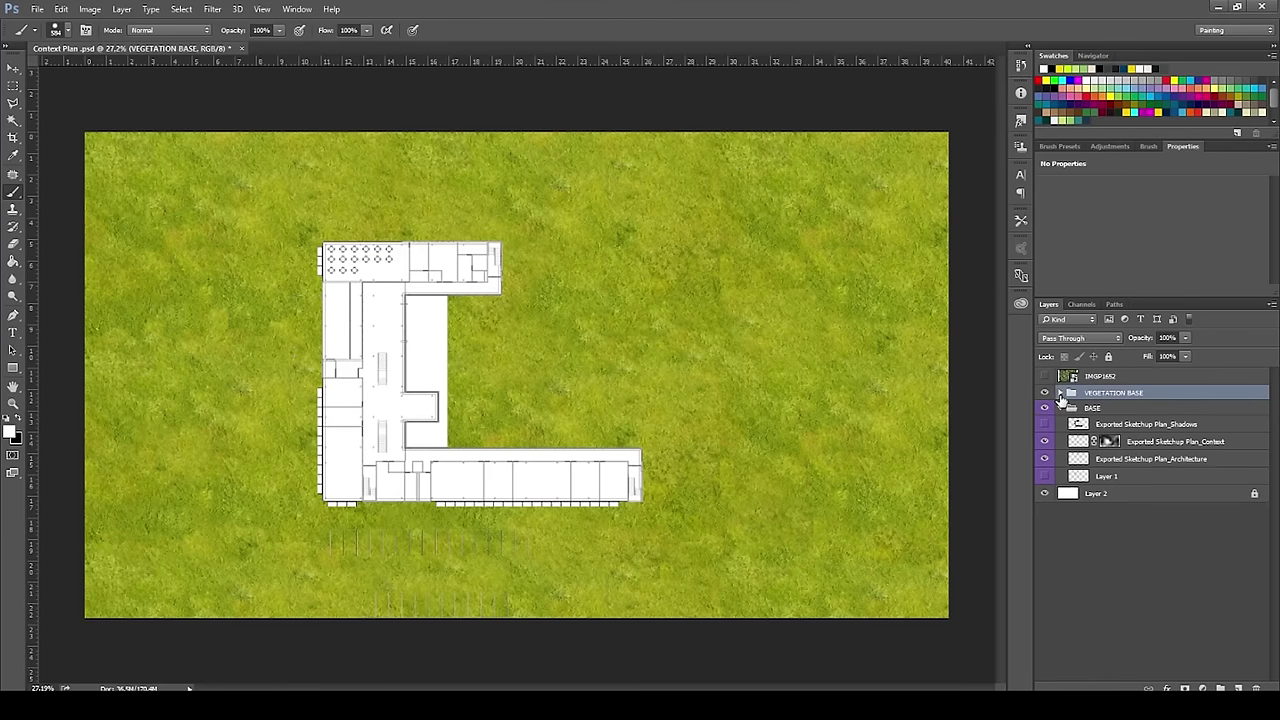
Step: Add an inverted layer mask to the VEGETATION BASE group and paint it white with a large soft brush at 10% opacity
click(1185, 688)
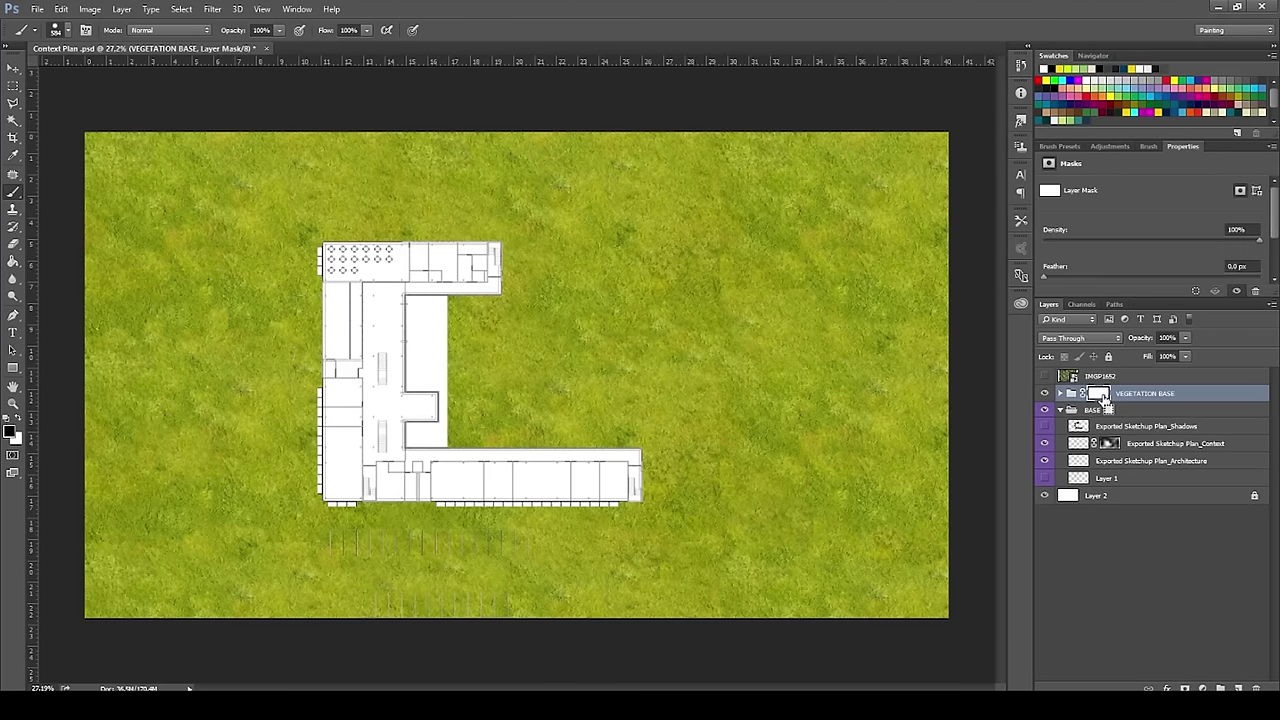
key(ctrl+i)
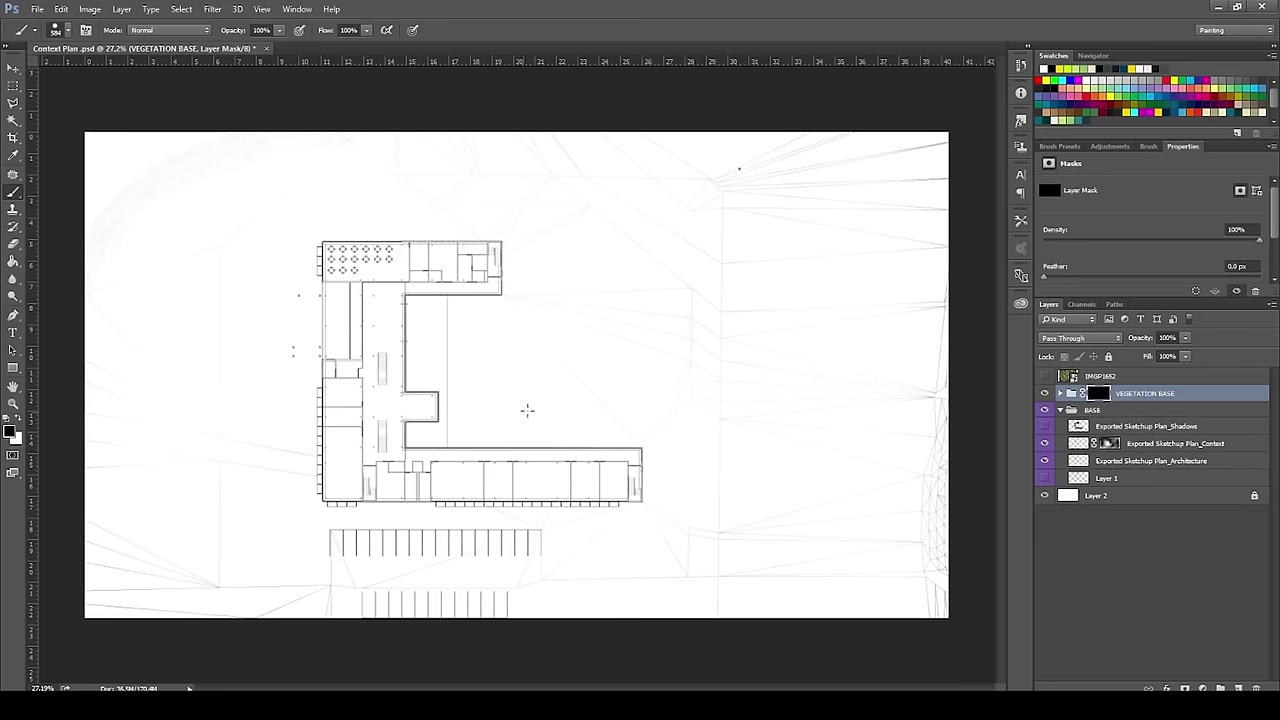
right_click(538, 425)
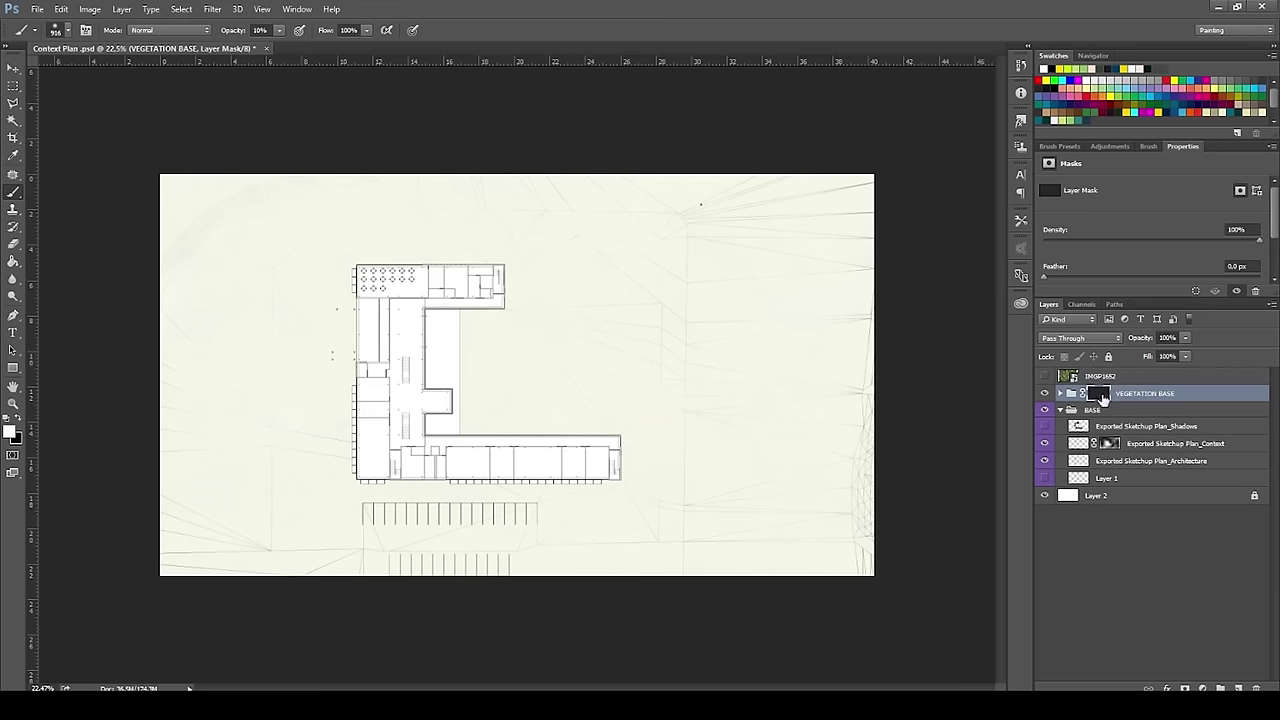
drag(506, 340, 277, 246)
key(ctrl+z)
Step: Browse the current brush presets and replace them with the default brush set
alt+right_drag(326, 234, 340, 234)
right_click(391, 242)
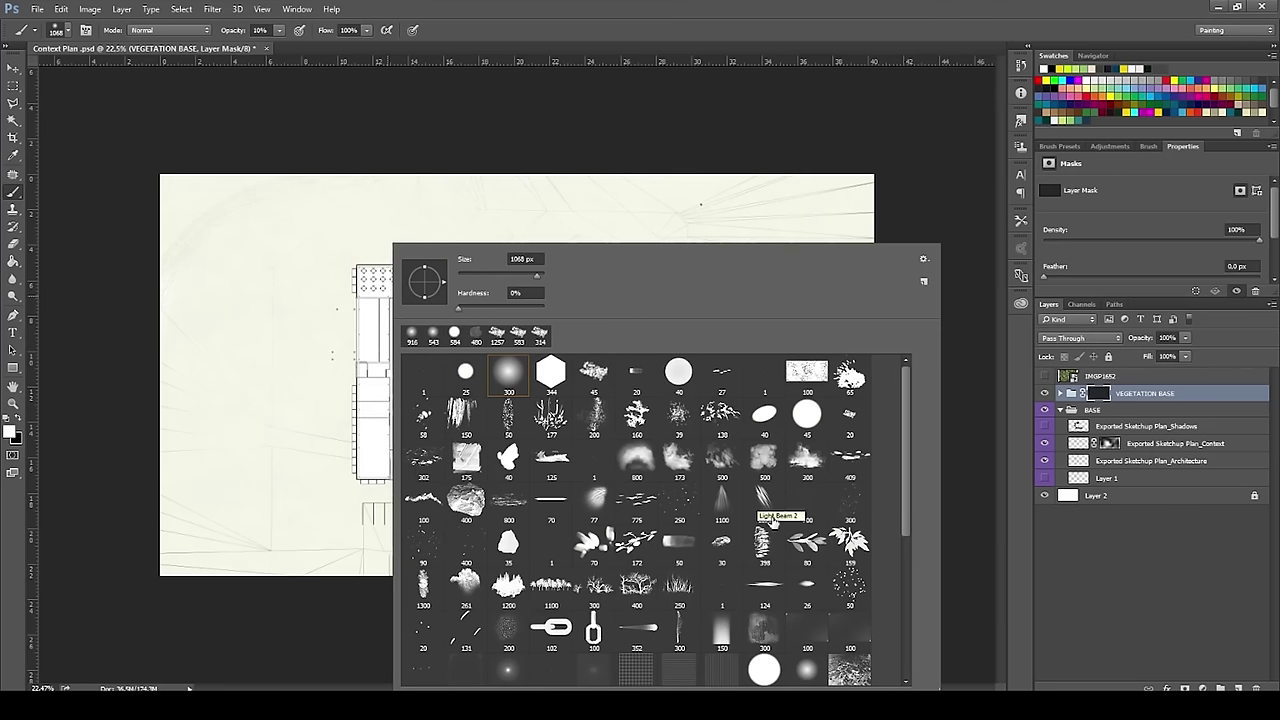
scroll(770, 522, down, 6)
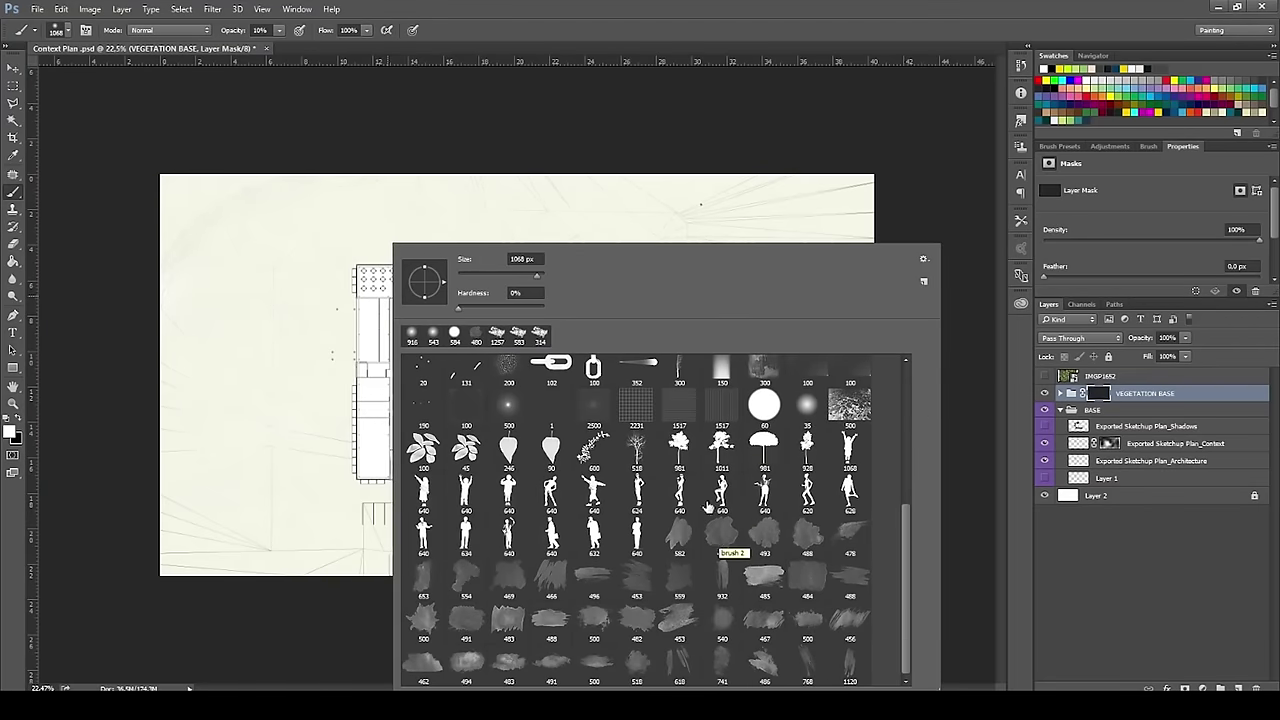
scroll(707, 507, up, 6)
click(925, 260)
click(1008, 392)
click(578, 266)
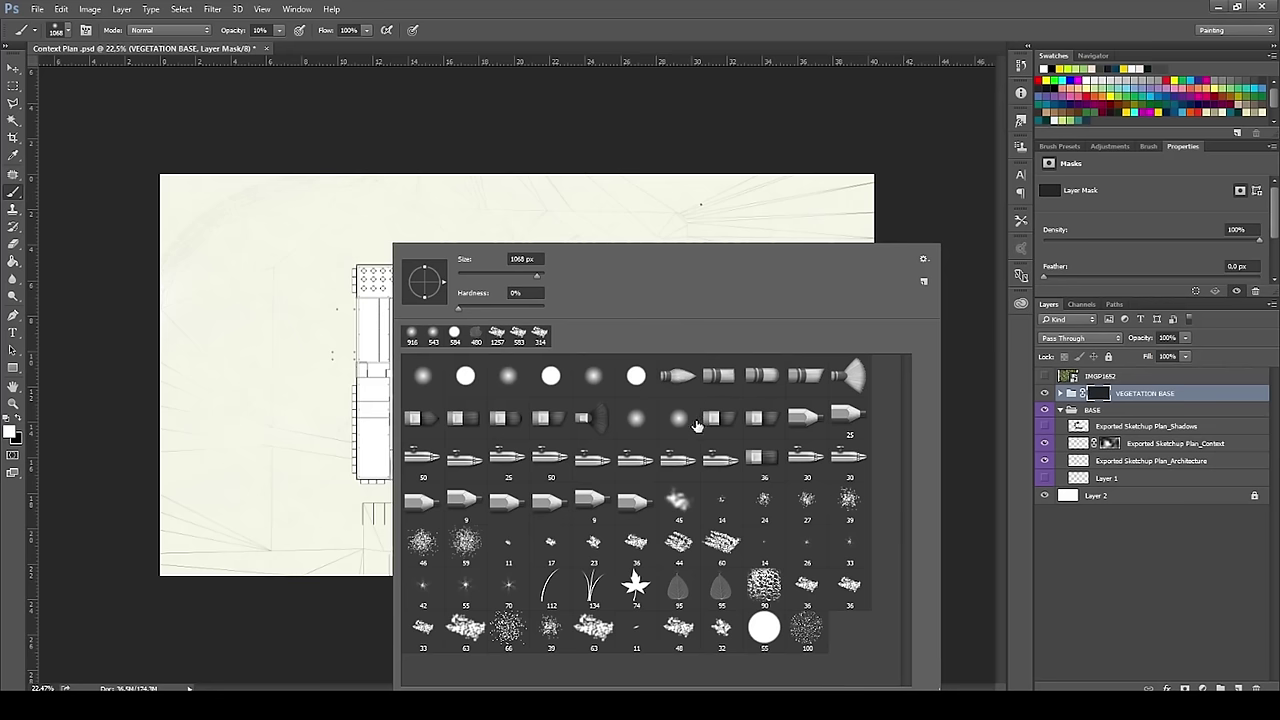
Step: Paint the VEGETATION BASE mask with a textured 339 px brush at 10% opacity, revealing grass left of the building
click(776, 594)
alt+right_drag(318, 413, 338, 414)
drag(338, 412, 343, 436)
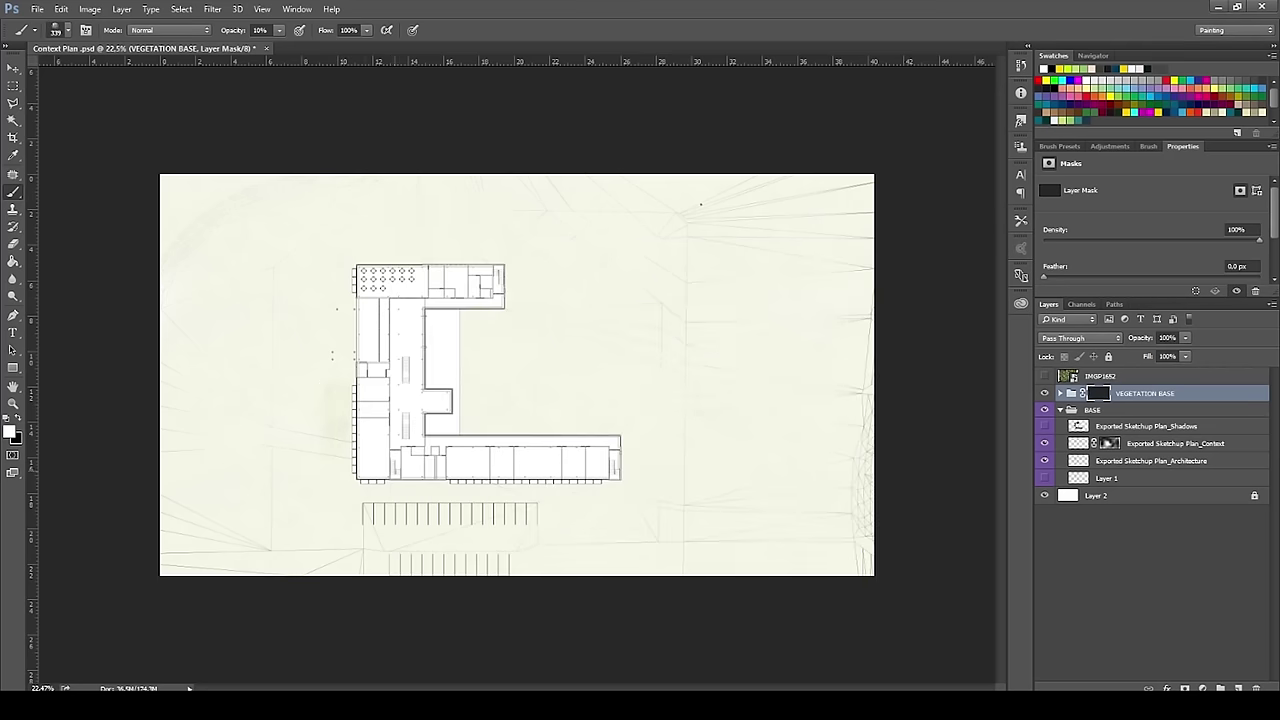
alt+scroll(358, 445, up, 3)
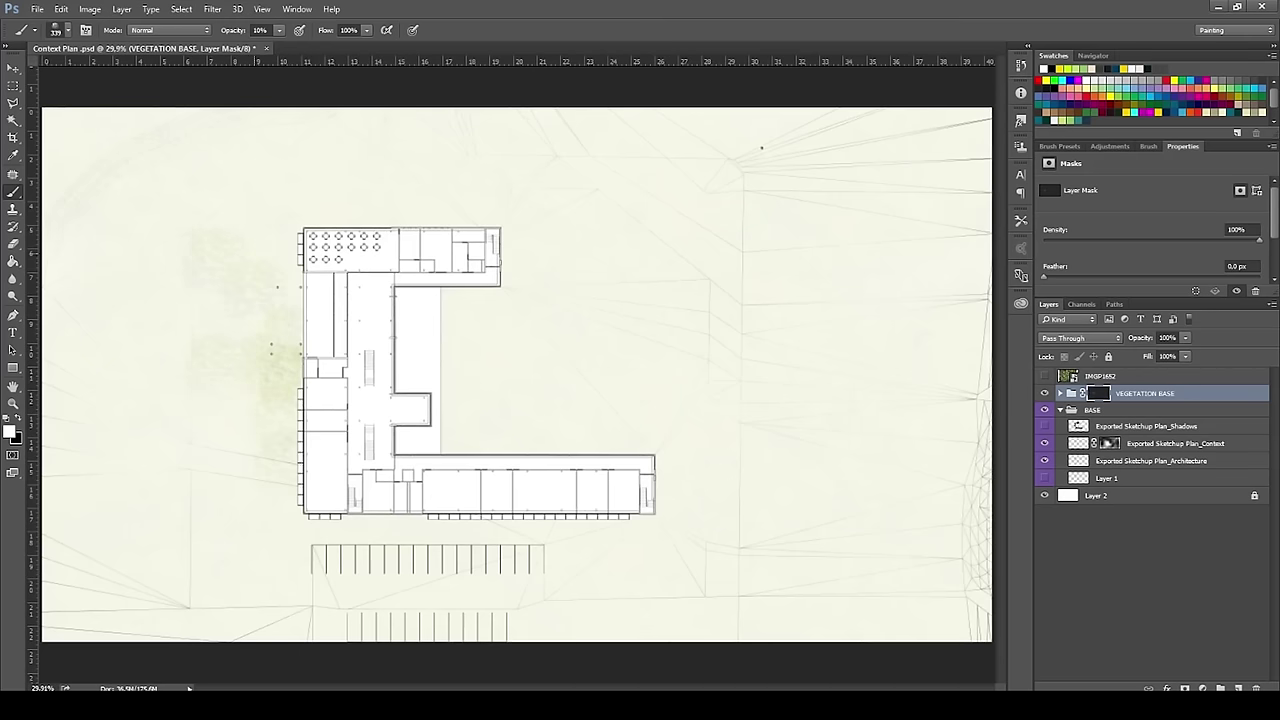
alt+scroll(251, 290, up, 3)
alt+scroll(263, 282, down, 4)
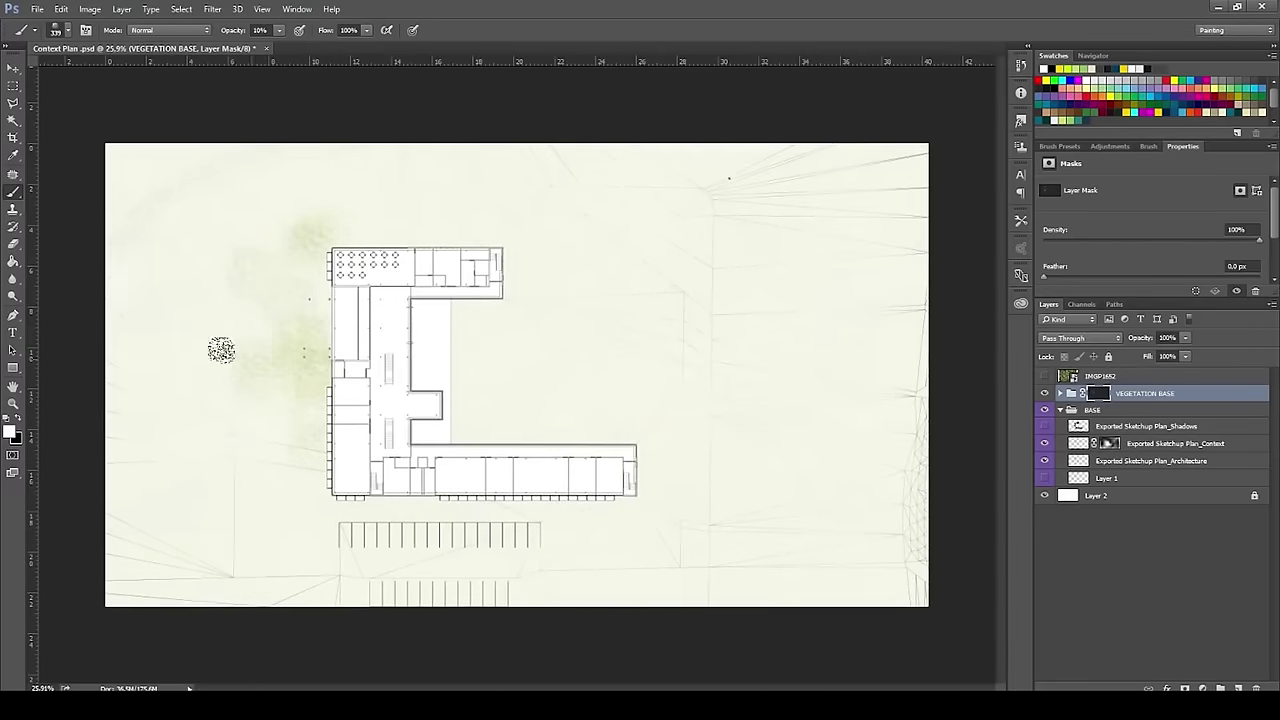
drag(181, 443, 199, 436)
Step: Paint grass into the mask around the building's outer edges, then fill the courtyard with a larger 1142 px brush
alt+right_drag(249, 443, 235, 443)
drag(220, 361, 204, 338)
mouse_move(365, 240)
mouse_down()
mouse_move(477, 235)
mouse_move(508, 262)
mouse_move(488, 290)
mouse_up()
mouse_move(415, 474)
mouse_down()
mouse_move(517, 397)
mouse_move(623, 417)
mouse_up()
mouse_move(540, 530)
mouse_down()
mouse_move(305, 533)
mouse_move(200, 505)
mouse_up()
mouse_move(292, 543)
mouse_down()
mouse_move(302, 496)
mouse_move(230, 450)
mouse_up()
alt+right_drag(290, 457, 318, 457)
alt+right_drag(471, 455, 526, 458)
drag(530, 355, 426, 298)
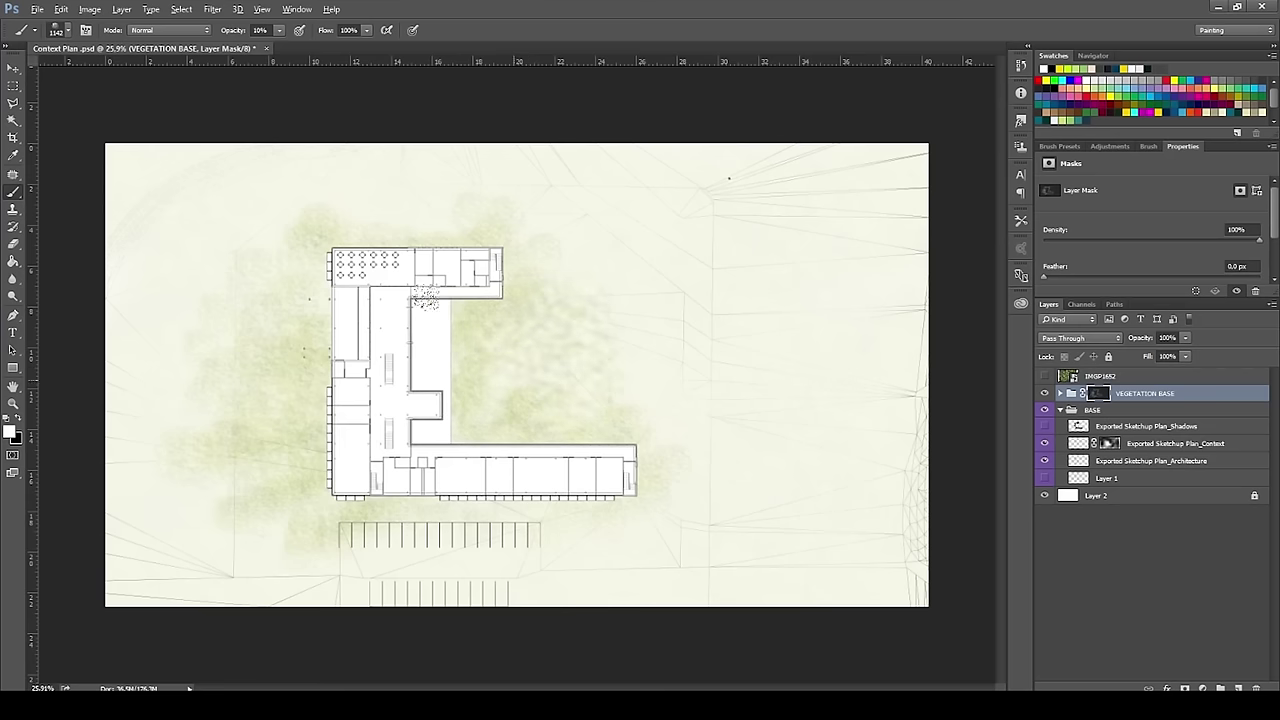
Step: Build up grass along the building's left and lower edges, and extend it to the plan's upper-left area using larger strokes
alt+right_drag(540, 418, 455, 465)
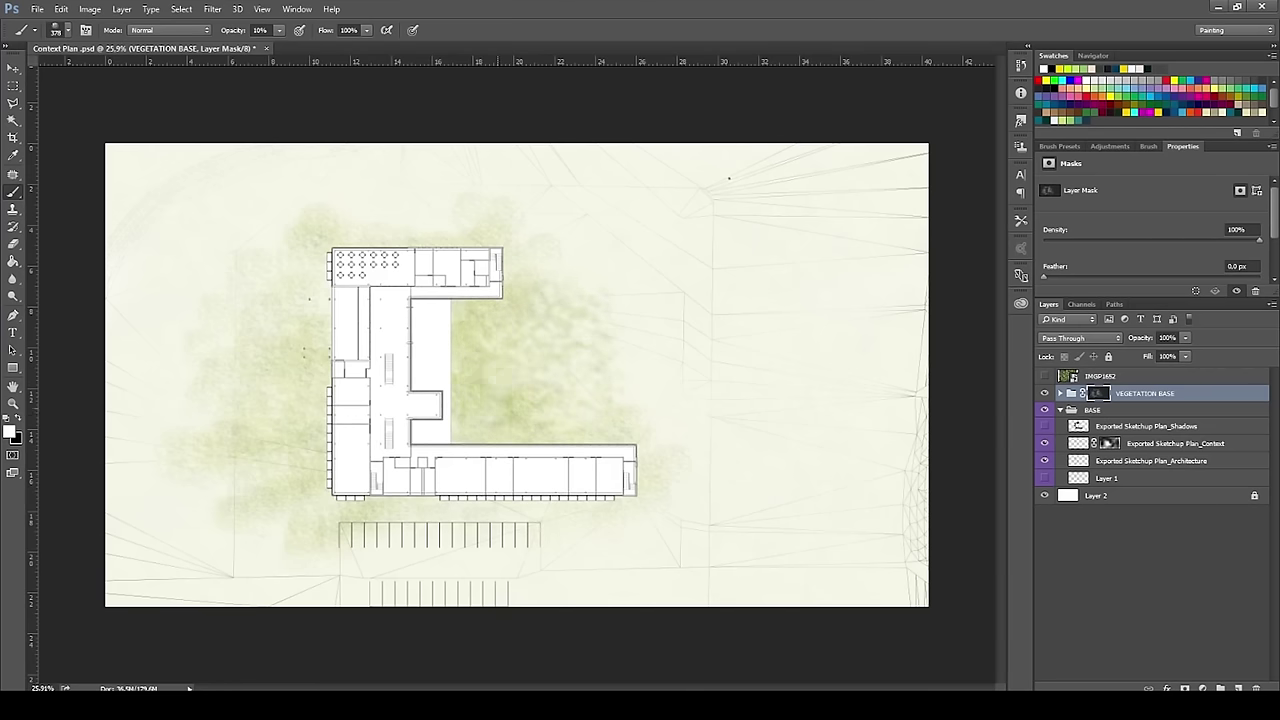
drag(297, 318, 300, 234)
mouse_move(290, 350)
mouse_down()
mouse_move(300, 450)
mouse_move(386, 506)
mouse_move(516, 511)
mouse_up()
alt+right_drag(300, 468, 345, 466)
mouse_move(236, 268)
mouse_down()
mouse_move(306, 290)
mouse_move(252, 250)
mouse_up()
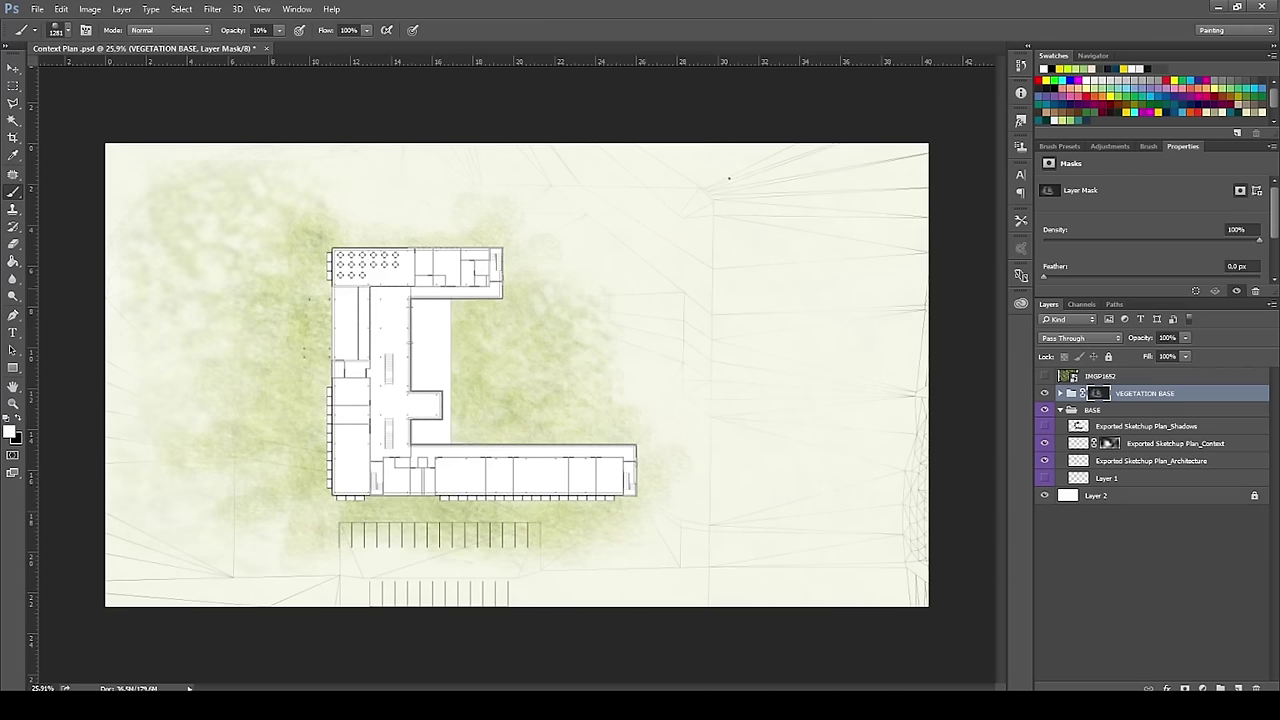
drag(110, 141, 190, 224)
alt+right_drag(264, 289, 208, 289)
drag(258, 245, 280, 295)
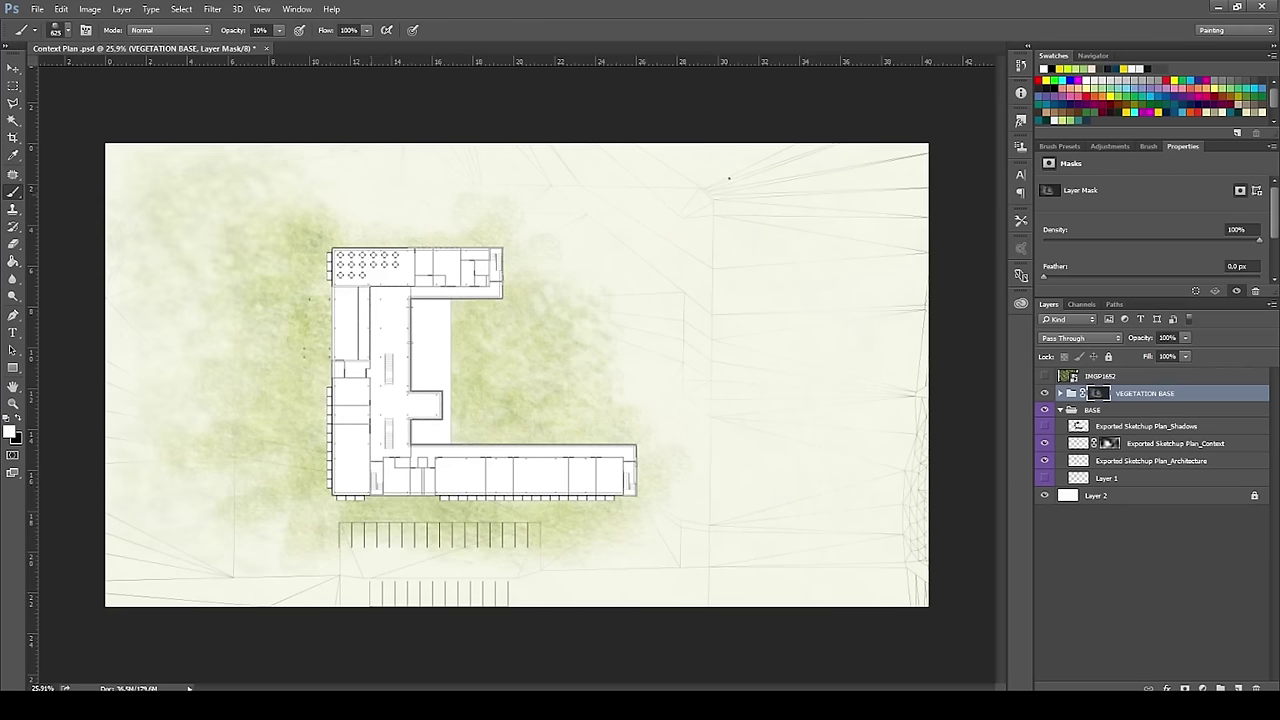
Step: Extend the soft grass above the upper wing and across the open ground right of the building
drag(385, 212, 460, 205)
alt+right_drag(609, 397, 563, 393)
drag(612, 395, 647, 405)
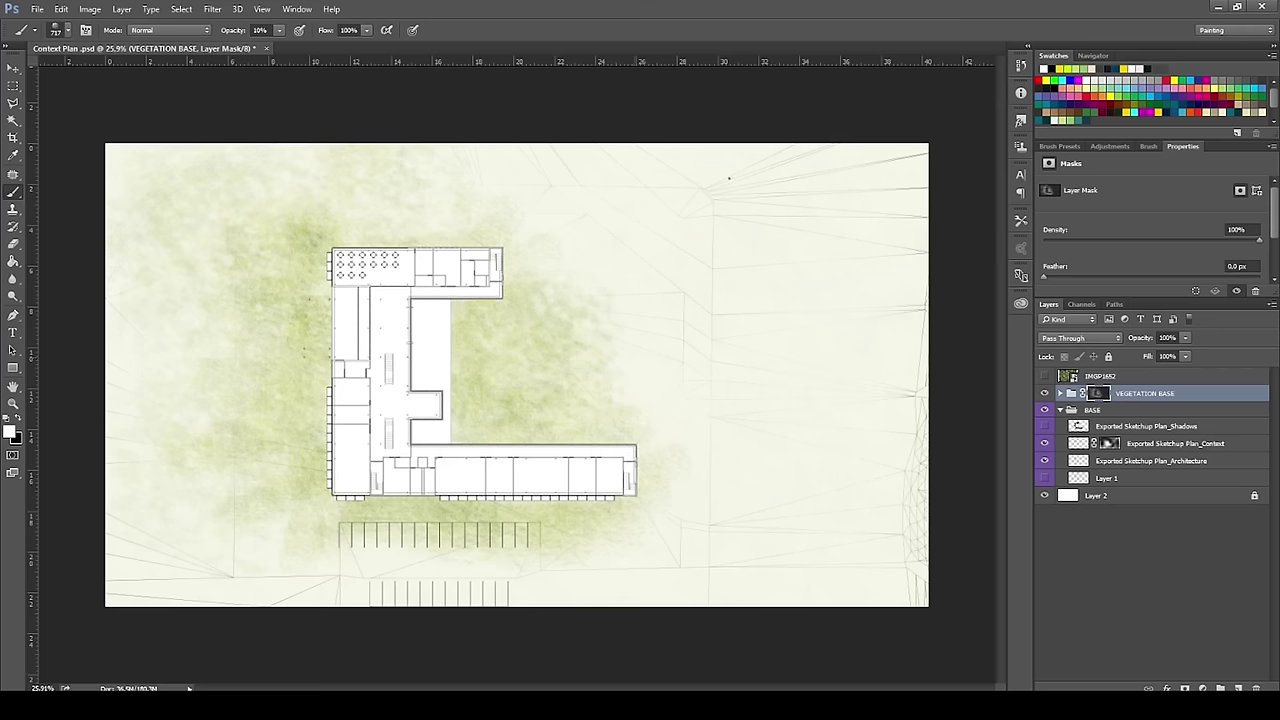
alt+right_drag(654, 321, 700, 321)
drag(632, 296, 662, 278)
mouse_move(680, 366)
alt+right_down()
mouse_move(666, 377)
mouse_move(676, 372)
alt+right_up()
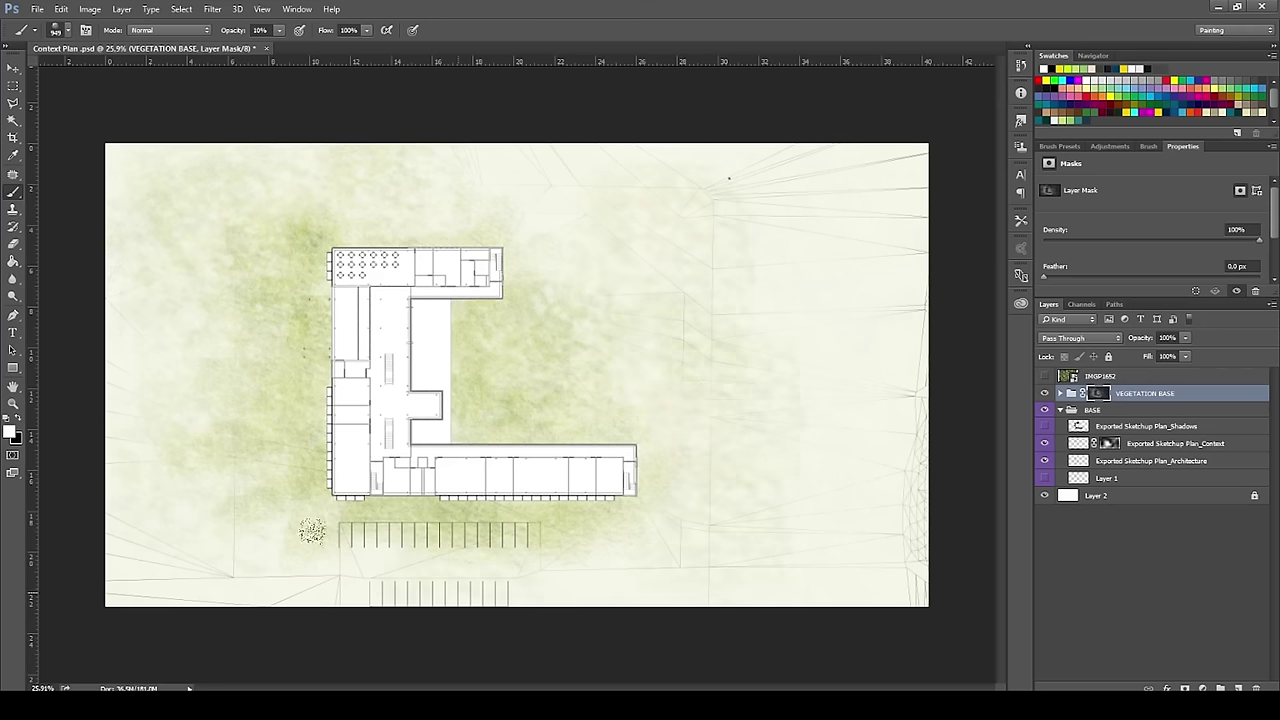
alt+scroll(743, 523, down, 2)
alt+scroll(674, 437, up, 1)
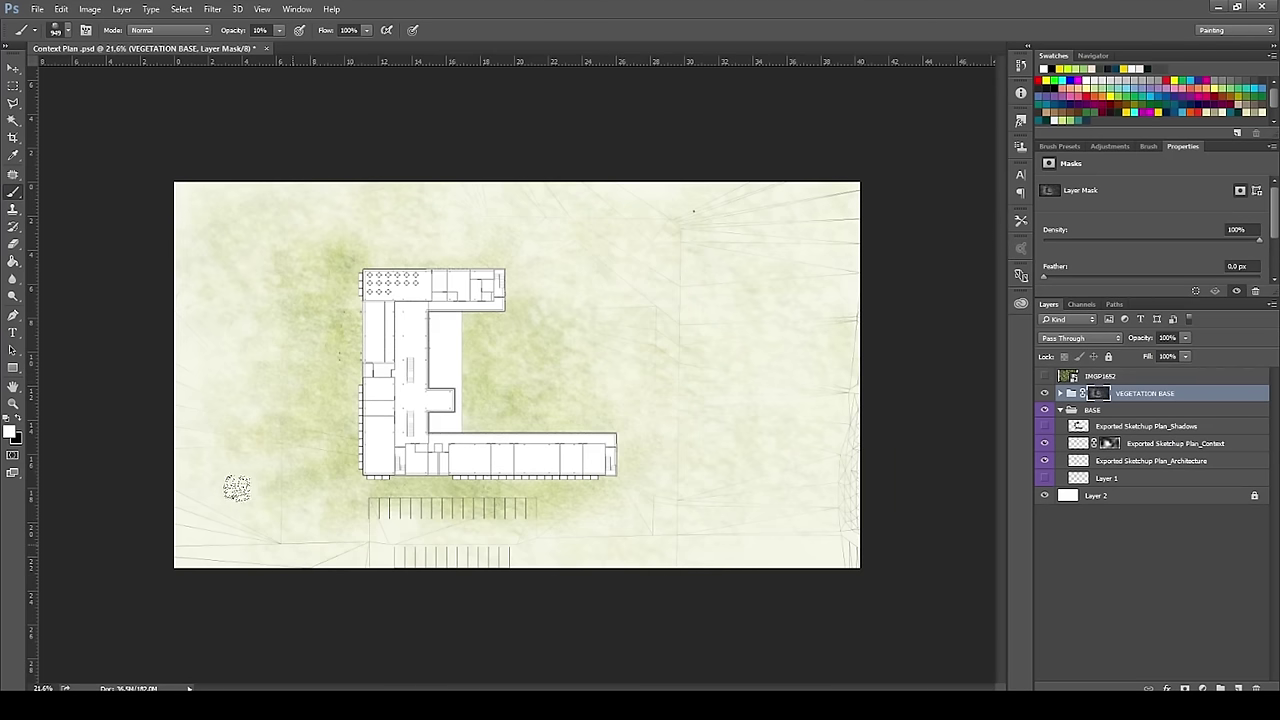
Step: Examine the painted grass around the building at different magnifications
click(13, 67)
alt+scroll(447, 390, up, 3)
key(b)
alt+right_drag(556, 374, 570, 372)
alt+scroll(480, 409, down, 2)
alt+scroll(480, 409, up, 2)
alt+scroll(478, 409, down, 2)
alt+scroll(478, 409, up, 2)
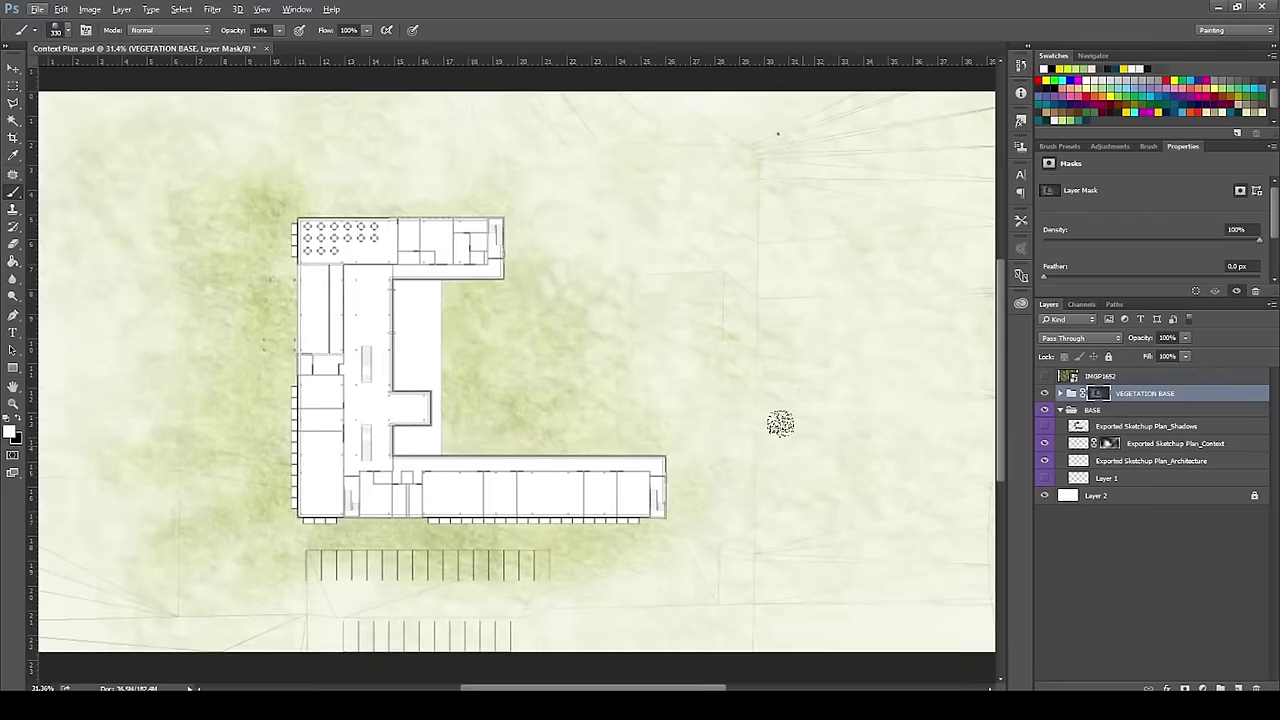
Step: Show the forest photo layer IMGP1652, rename it TREE BASE, and rasterize it
click(1044, 377)
double_click(1099, 376)
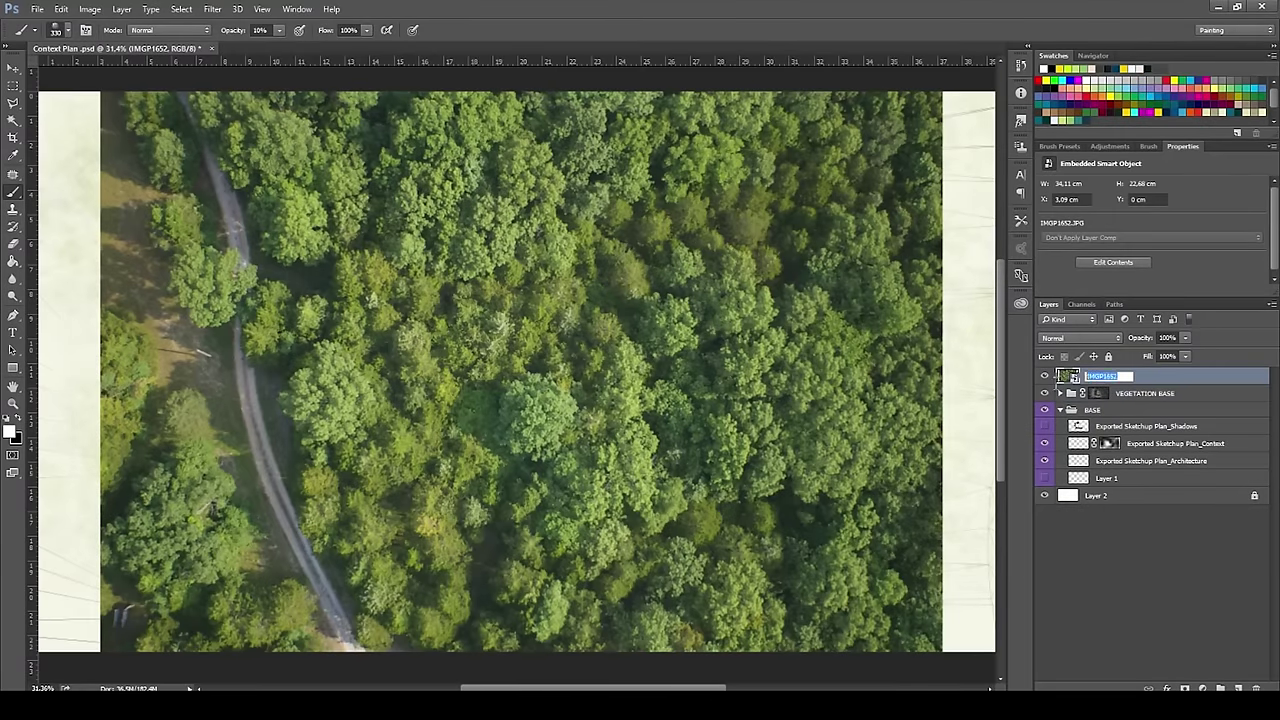
key(Return)
right_click(1100, 376)
click(790, 381)
click(14, 72)
alt+scroll(376, 329, down, 4)
alt+scroll(510, 358, up, 1)
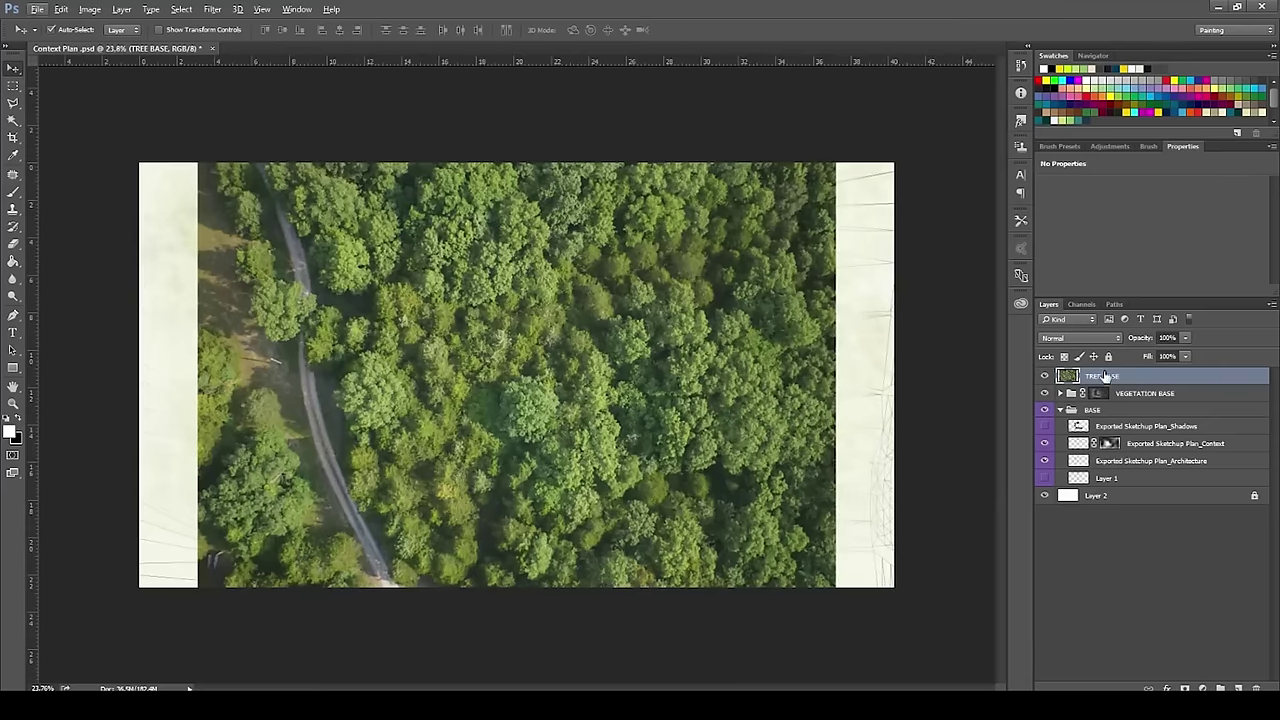
Step: Flip the TREE BASE photo horizontally
drag(736, 410, 740, 416)
key(ctrl+t)
right_click(746, 430)
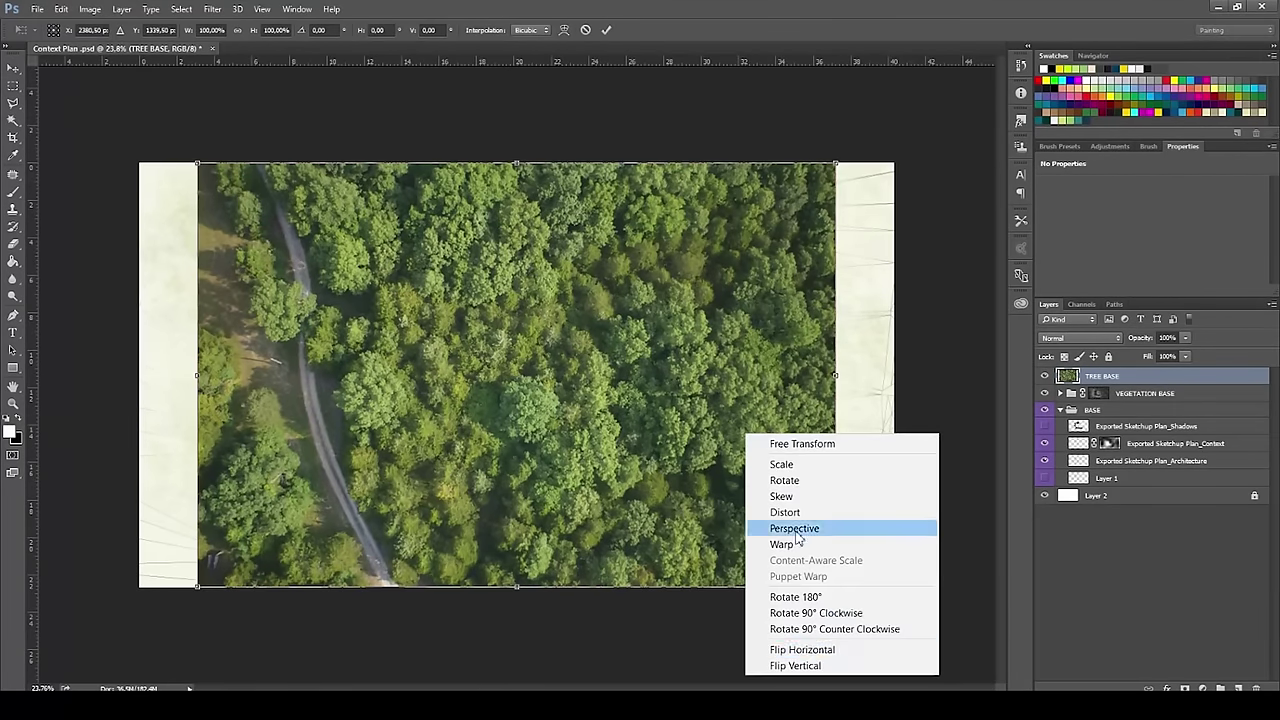
click(790, 651)
key(Return)
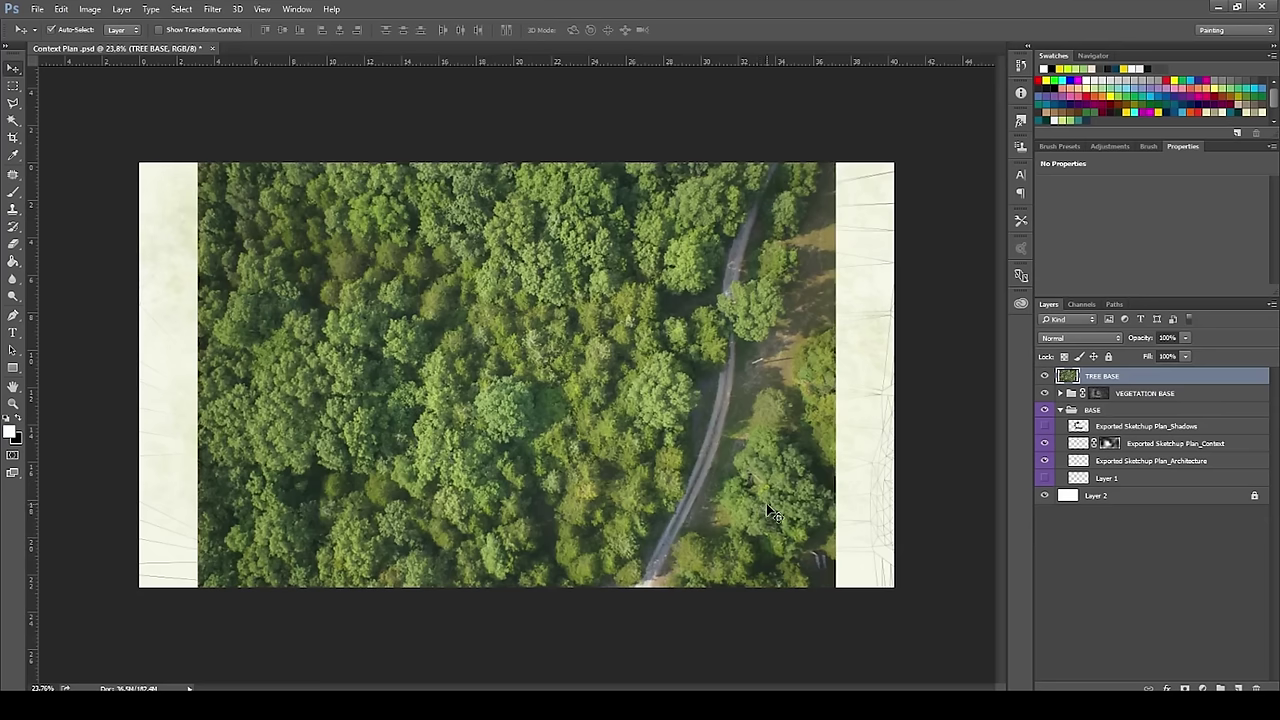
Step: Delete the right part of the forest photo containing the road and clearing, and clear the selection
key(m)
drag(850, 160, 629, 600)
key(Delete)
key(ctrl+d)
key(v)
Step: Scale the remaining forest image down proportionally into a smaller tile
key(ctrl+t)
shift+drag(626, 163, 474, 313)
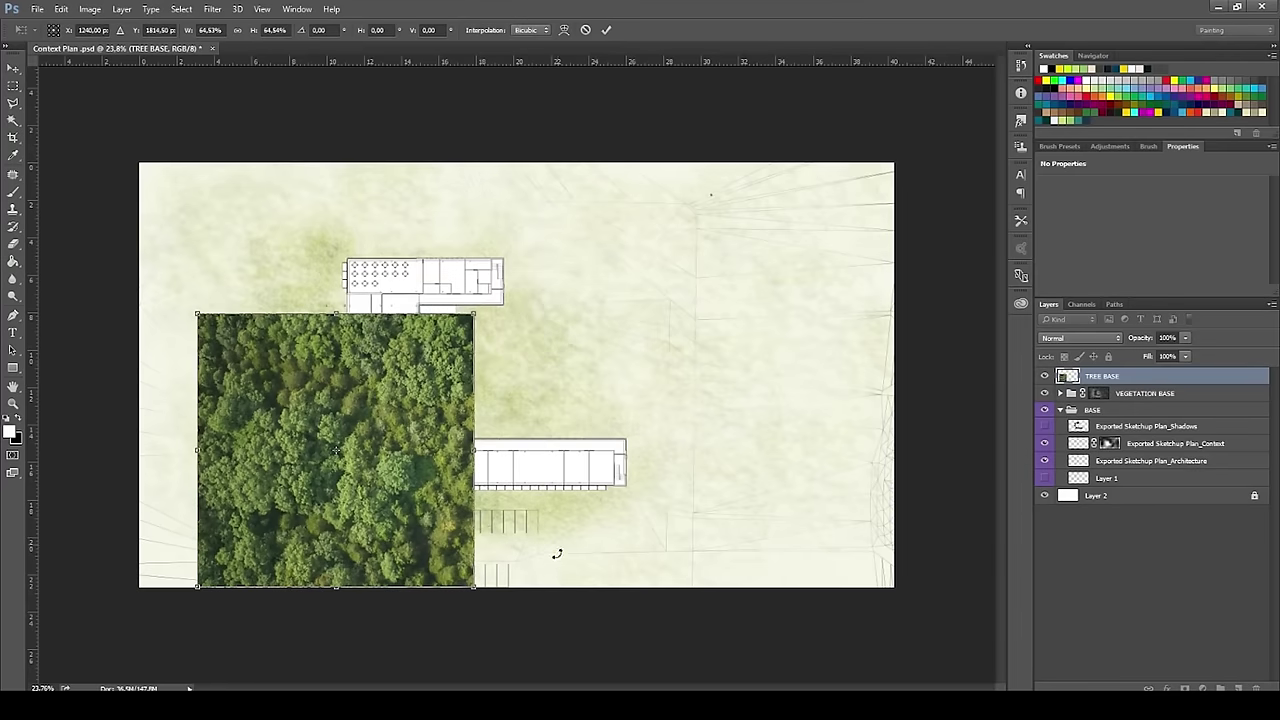
shift+drag(474, 587, 463, 578)
Step: Place the forest tile along the plan's upper edge with a horizontally flipped copy beside it
drag(407, 506, 662, 342)
key(Return)
key(ctrl+t)
right_click(584, 332)
click(620, 563)
key(Return)
Step: Duplicate the forest tile once more to the right and flip it horizontally to complete the upper row
alt+drag(563, 311, 786, 288)
key(ctrl+t)
right_click(771, 351)
click(807, 581)
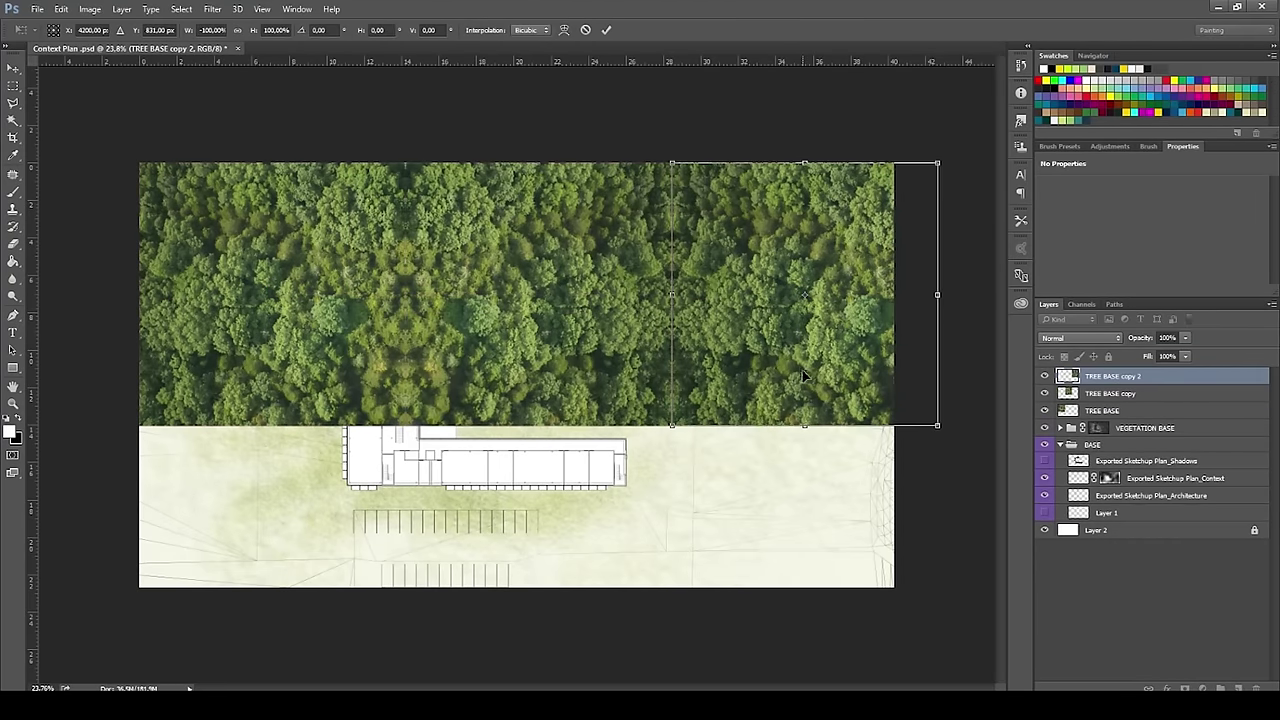
key(Return)
Step: Merge the three TREE BASE tile layers into one layer
shift+click(1110, 411)
right_click(1110, 411)
click(800, 566)
Step: Duplicate the merged tree row downward, flip the copy horizontally, and position it to cover the lower half of the plan
alt+drag(780, 326, 780, 588)
key(ctrl+t)
right_click(733, 496)
click(770, 469)
drag(781, 490, 781, 446)
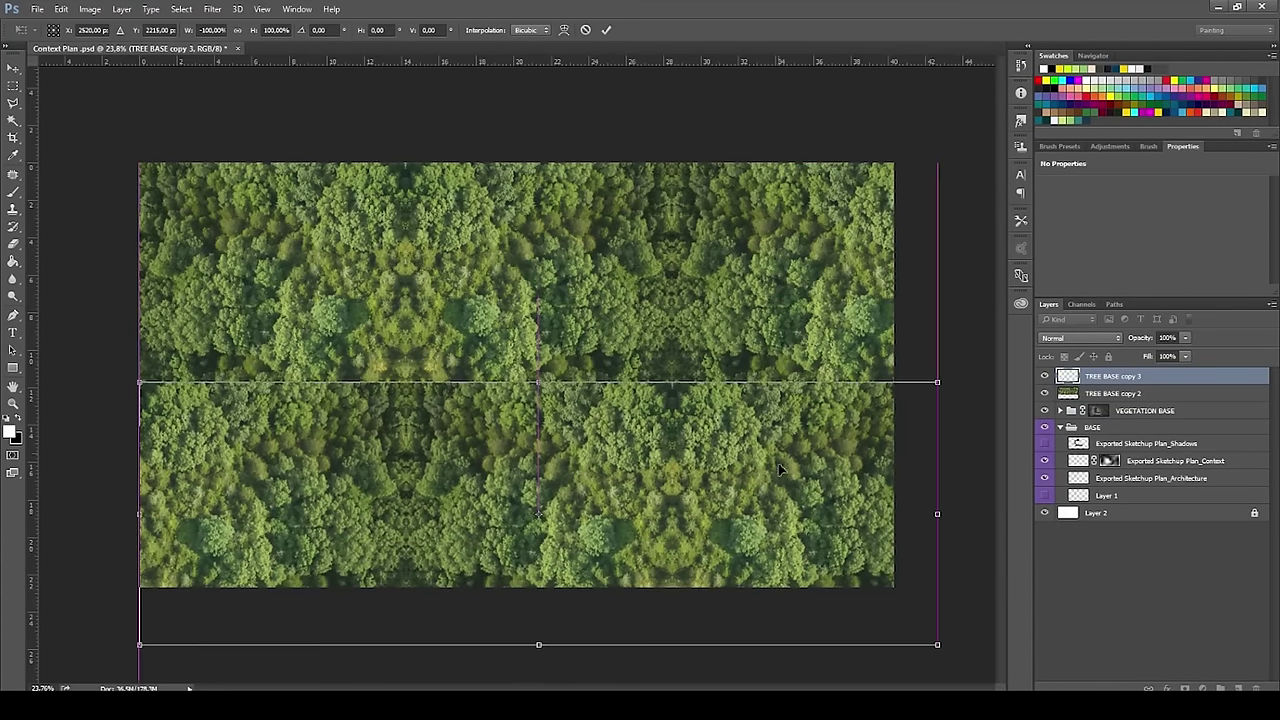
key(Return)
Step: Clone foliage over the middle and left parts of the horizontal seam with a soft 544 px Clone Stamp brush
alt+scroll(630, 440, down, 3)
alt+scroll(630, 440, up, 3)
key(s)
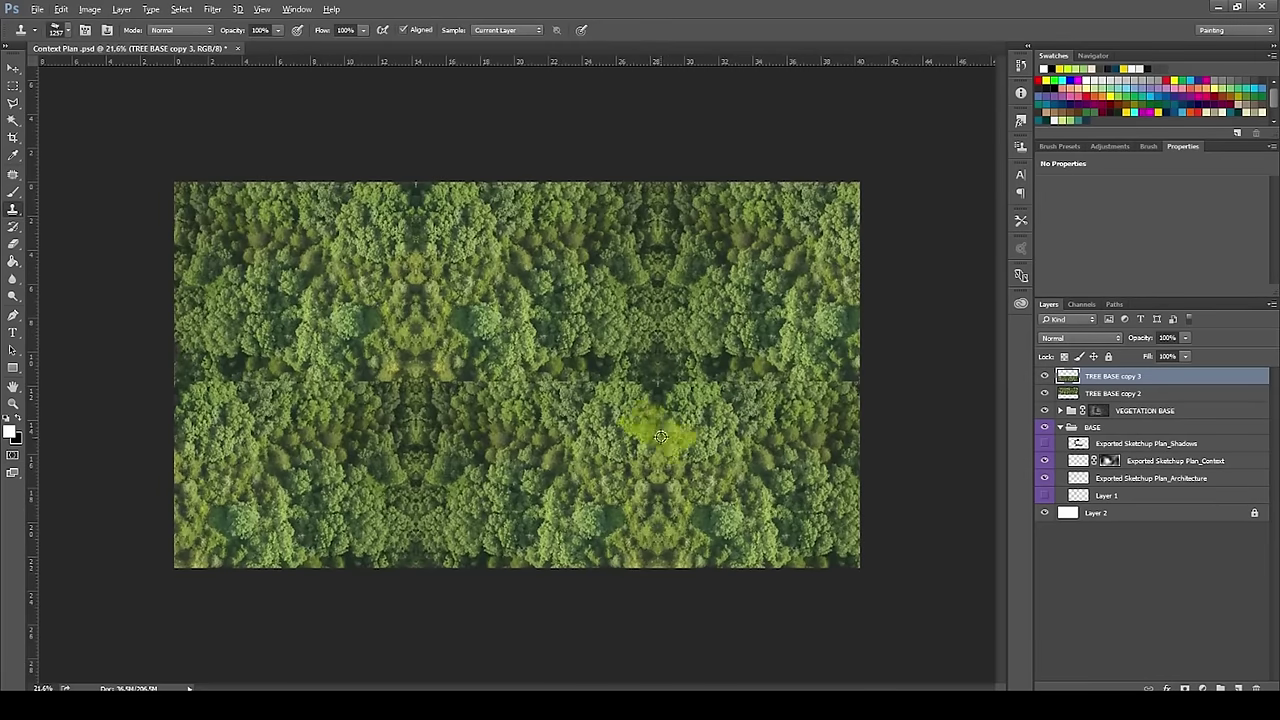
right_click(662, 434)
click(777, 390)
click(658, 448)
alt+right_drag(638, 468, 590, 468)
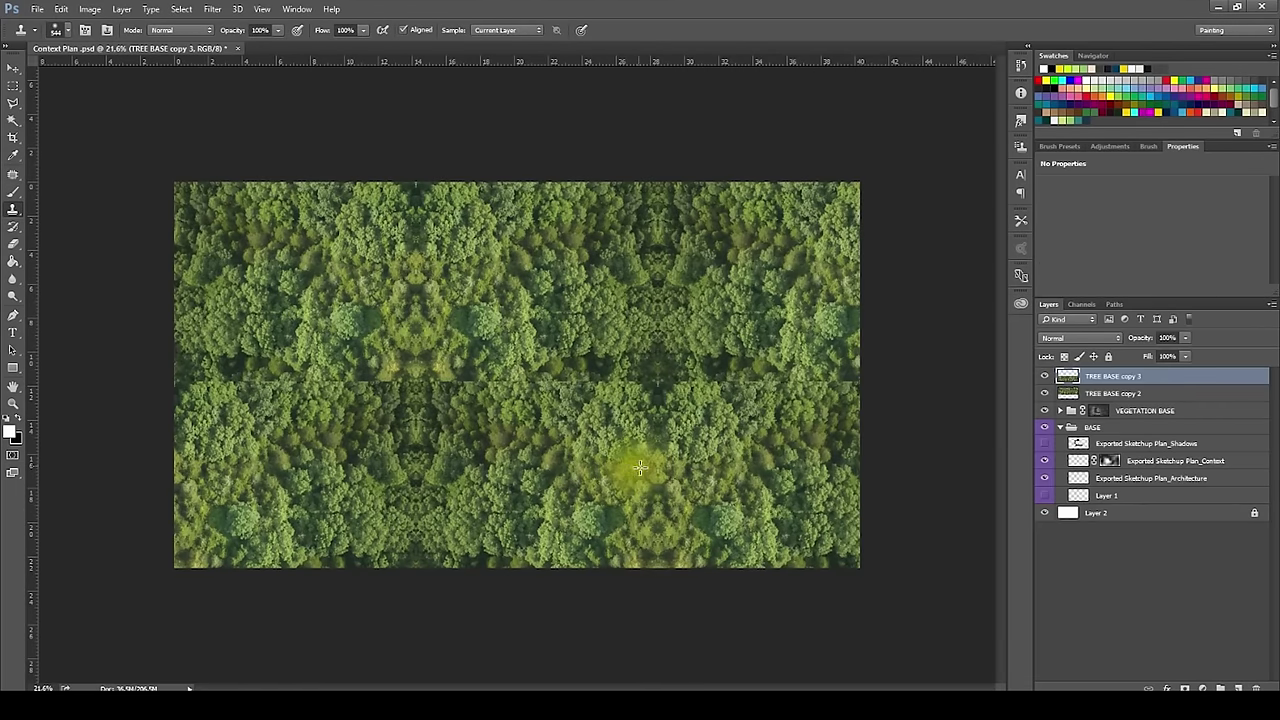
alt+click(622, 504)
click(617, 380)
click(411, 392)
alt+click(330, 479)
click(236, 368)
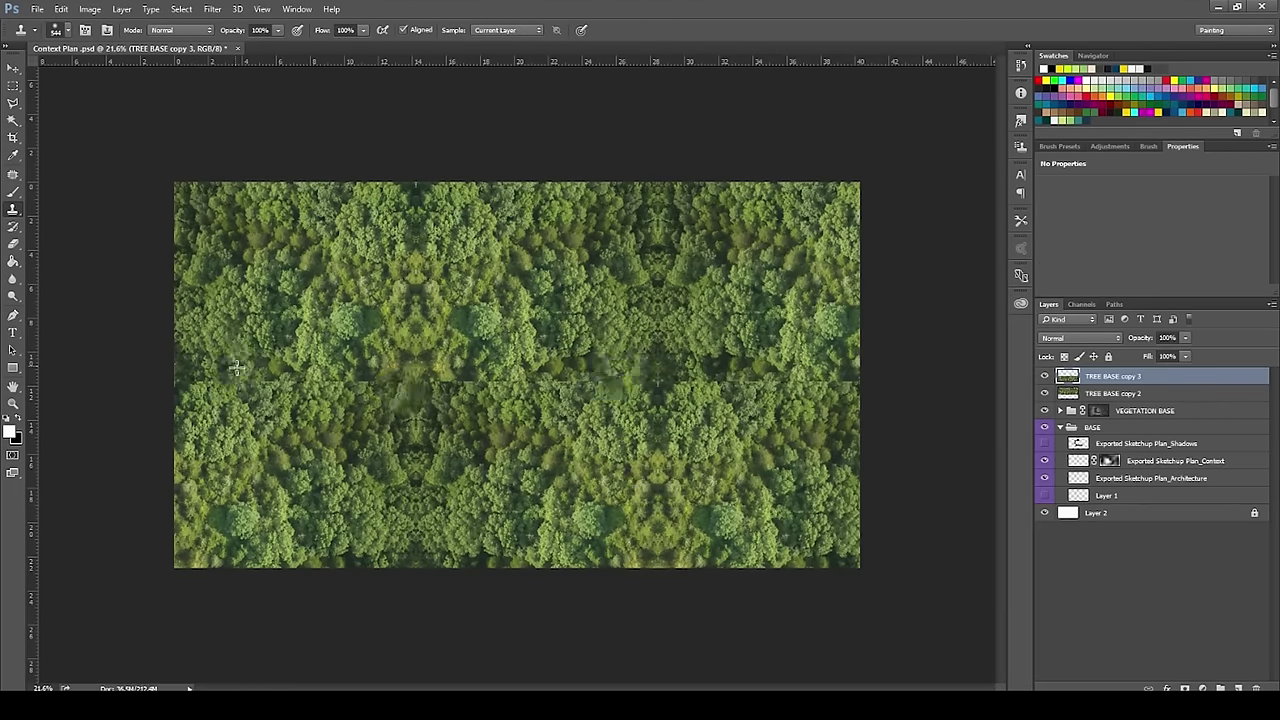
Step: Clone more foliage over the right part and remaining stretches of the seam between the two tree rows
click(754, 393)
alt+click(755, 502)
click(830, 390)
alt+click(547, 429)
click(558, 387)
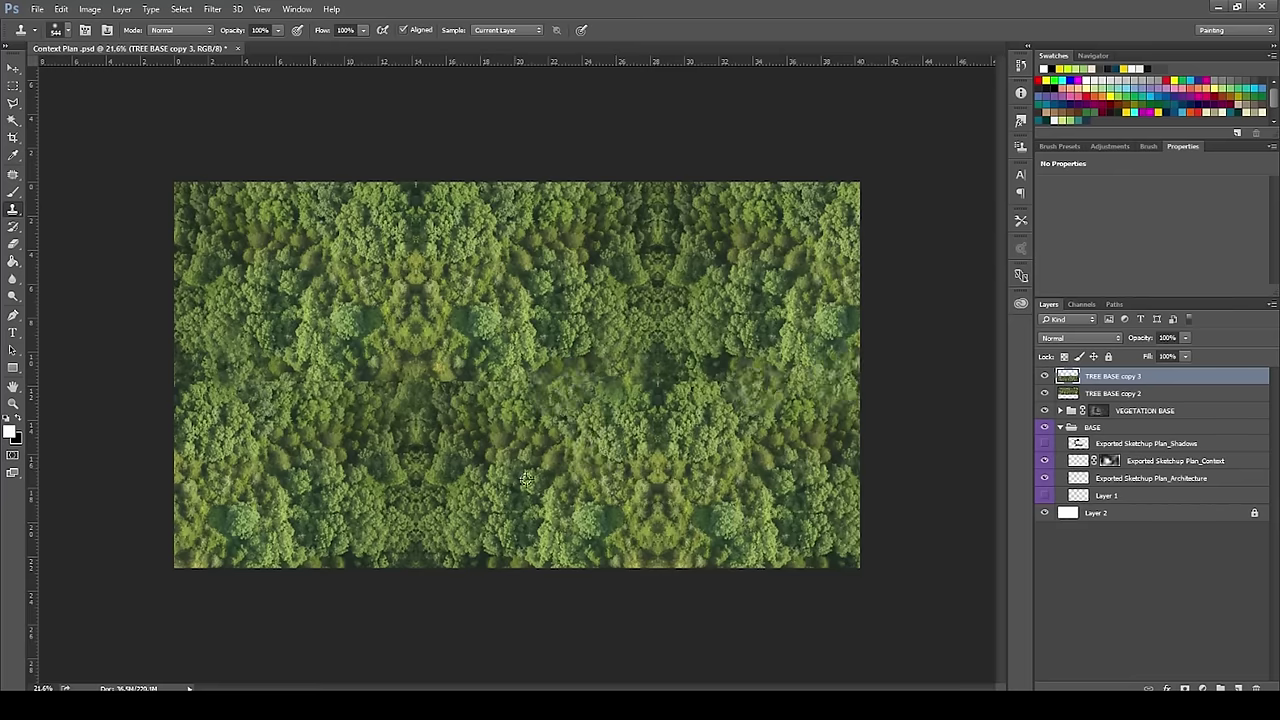
click(470, 376)
click(363, 377)
click(294, 385)
Step: Merge TREE BASE copy 3 and TREE BASE copy 2, and toggle the merged layer's visibility to check it
click(13, 68)
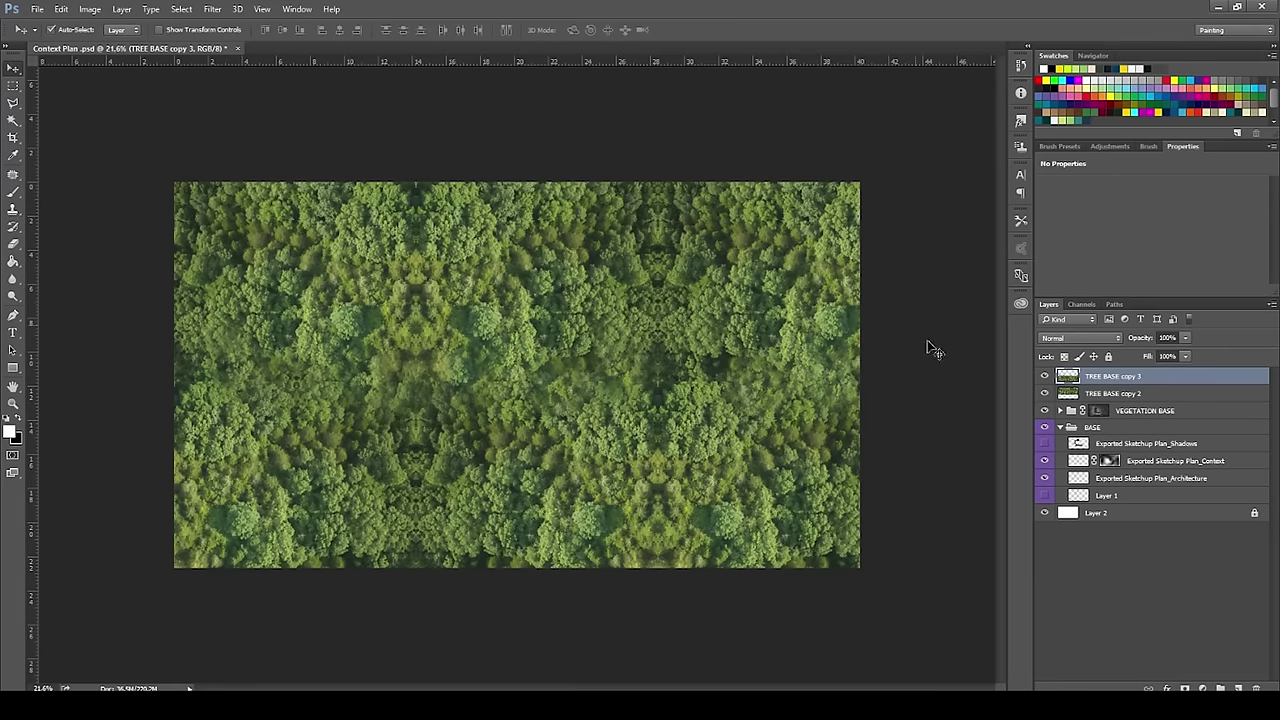
shift+click(1106, 395)
right_click(1106, 395)
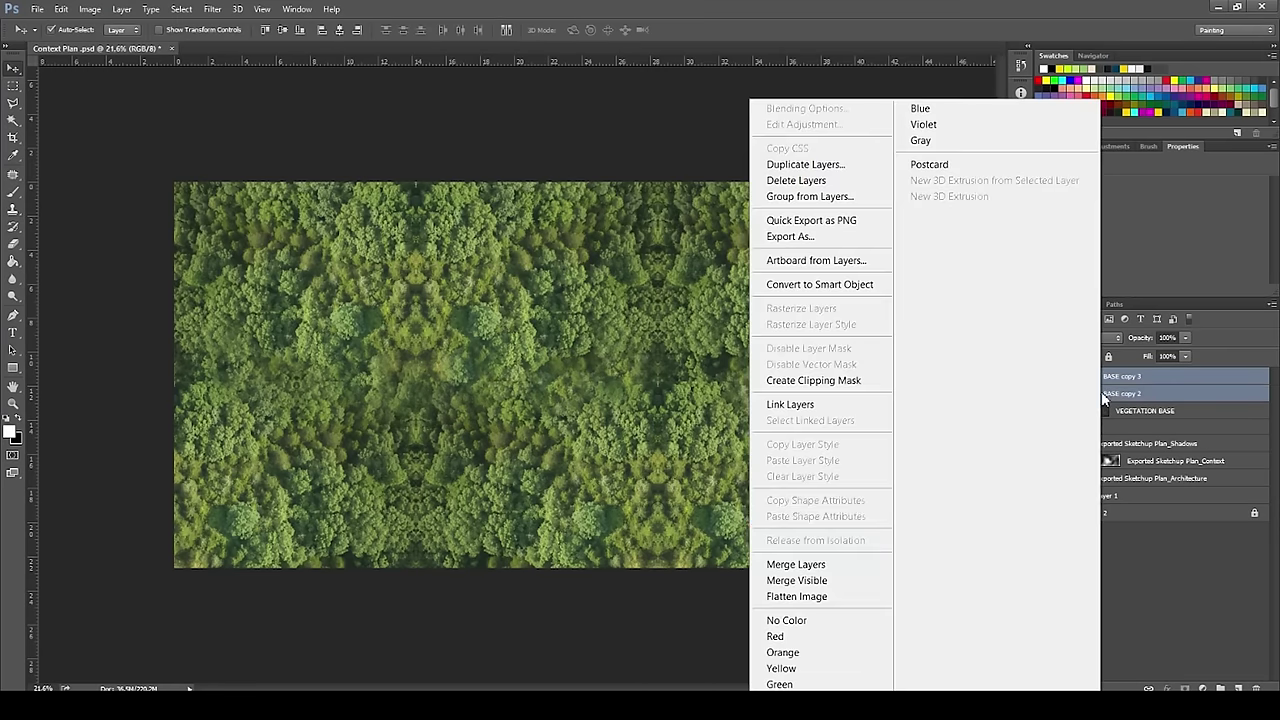
click(830, 564)
click(1047, 377)
click(1047, 377)
Step: Add a layer mask to TREE BASE copy 3, load the Grass 2 copy 4 mask as a selection, and target the new mask
click(1185, 688)
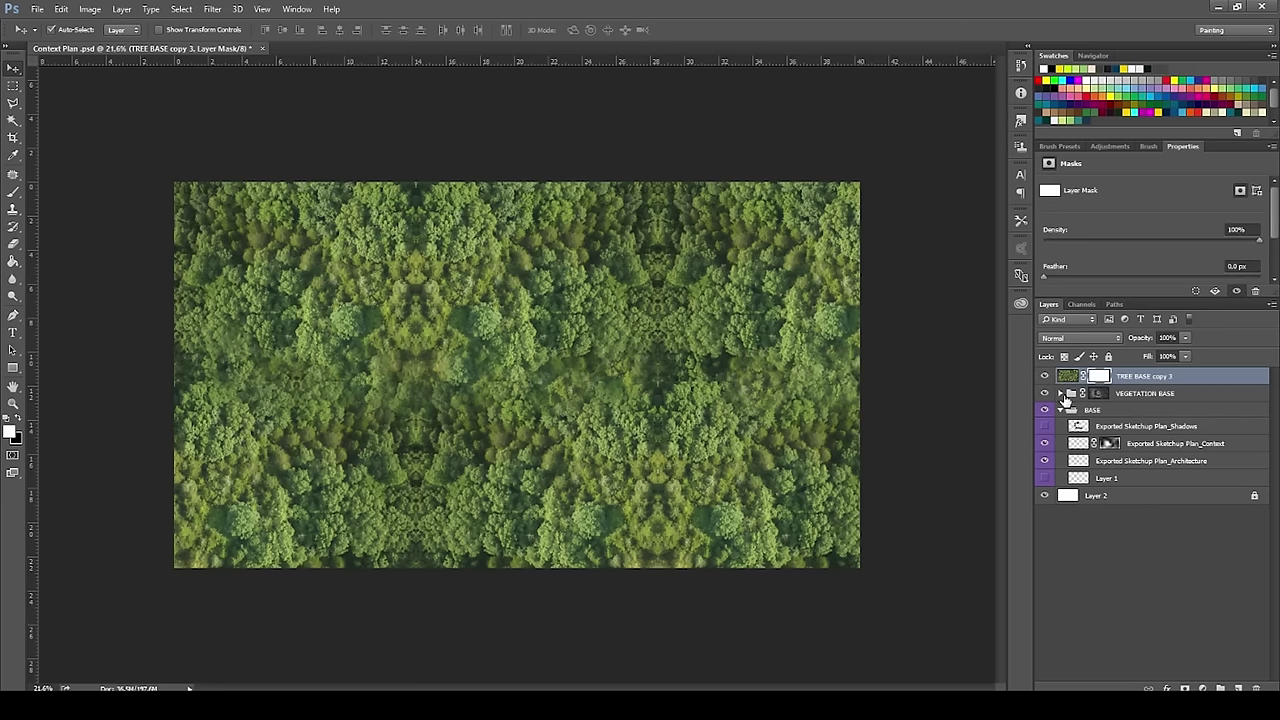
click(1061, 393)
click(1110, 410)
ctrl+click(1110, 410)
click(1099, 377)
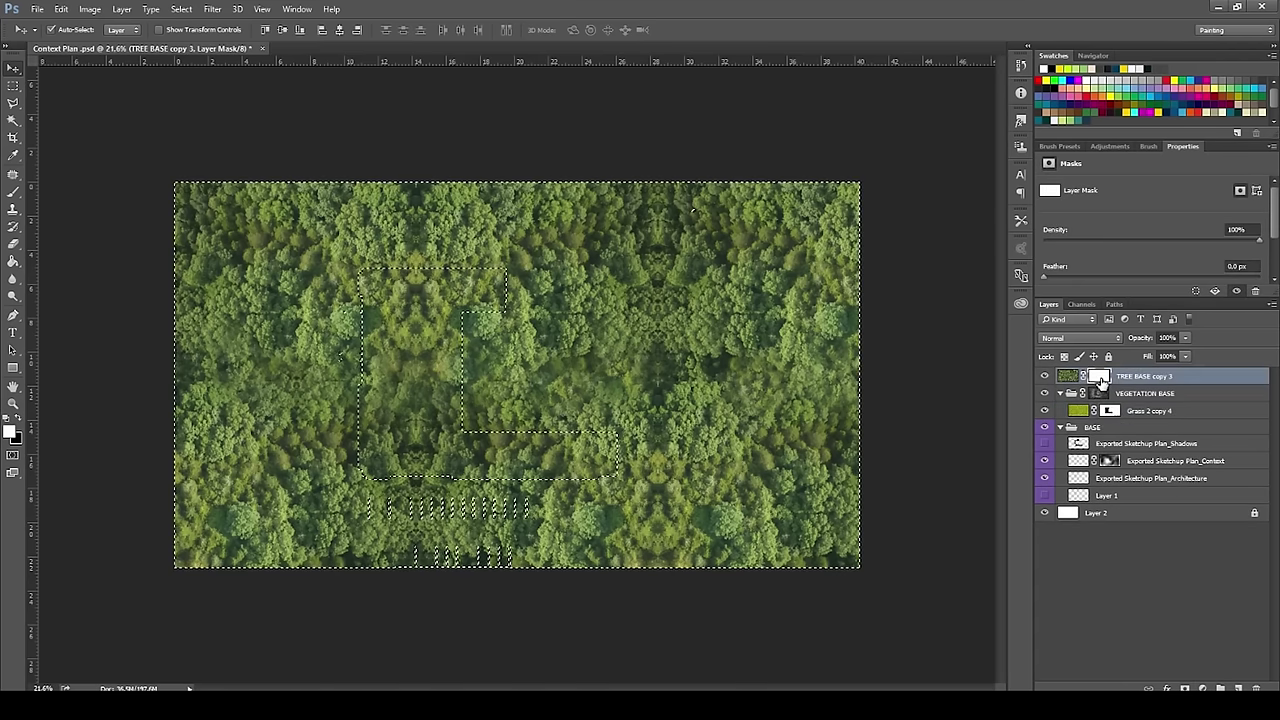
Step: Use the loaded selection to black out the building footprint in the tree layer's mask, and deselect
key(b)
right_click(463, 406)
double_click(543, 377)
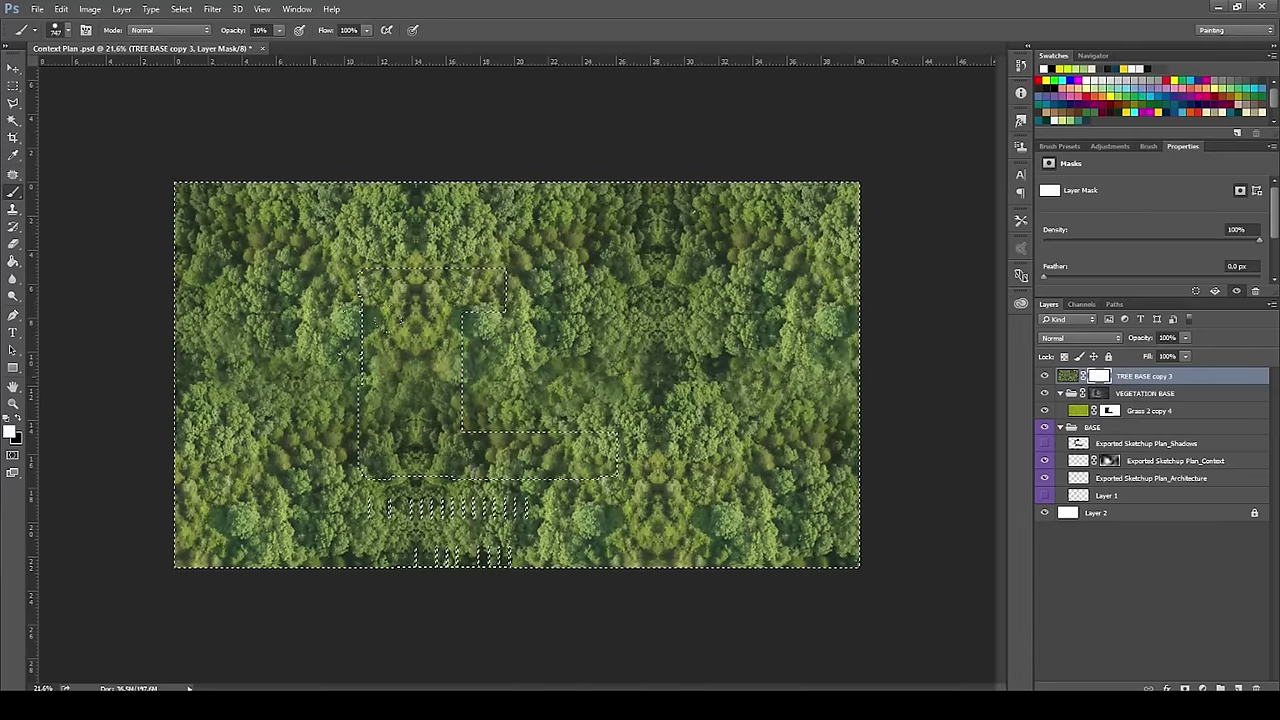
key(ctrl+z)
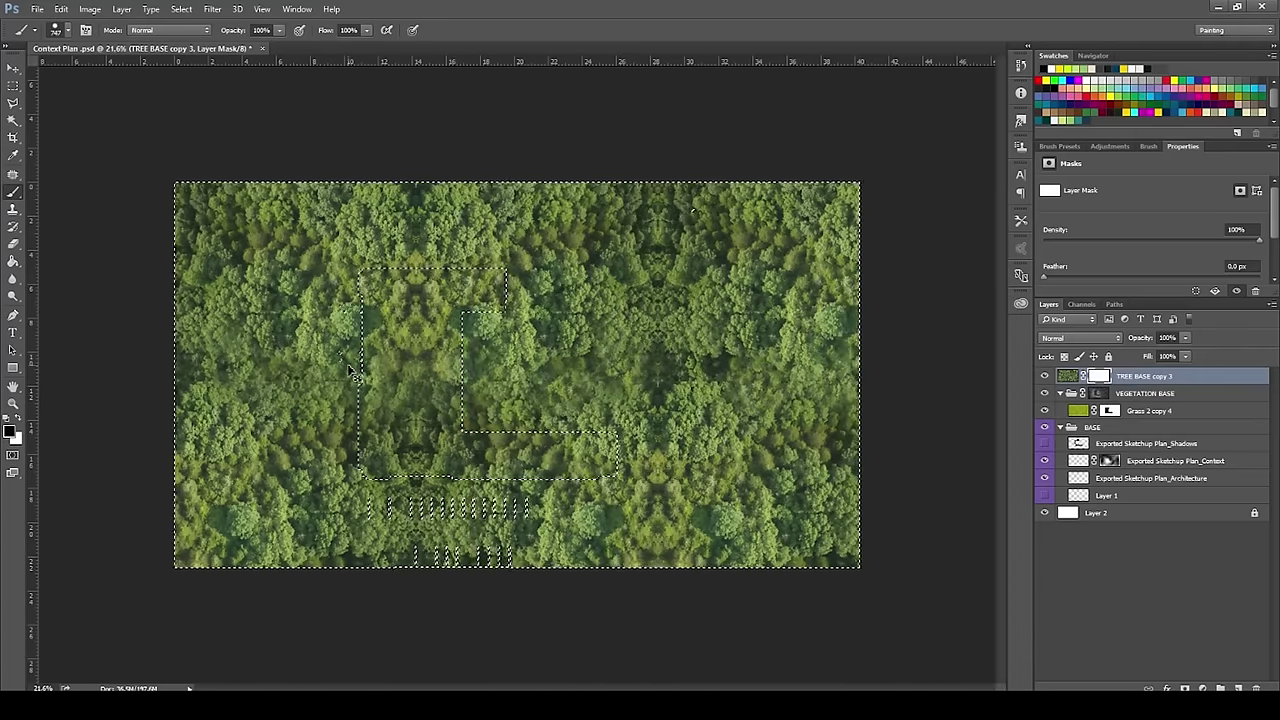
key(alt+BackSpace)
key(ctrl+i)
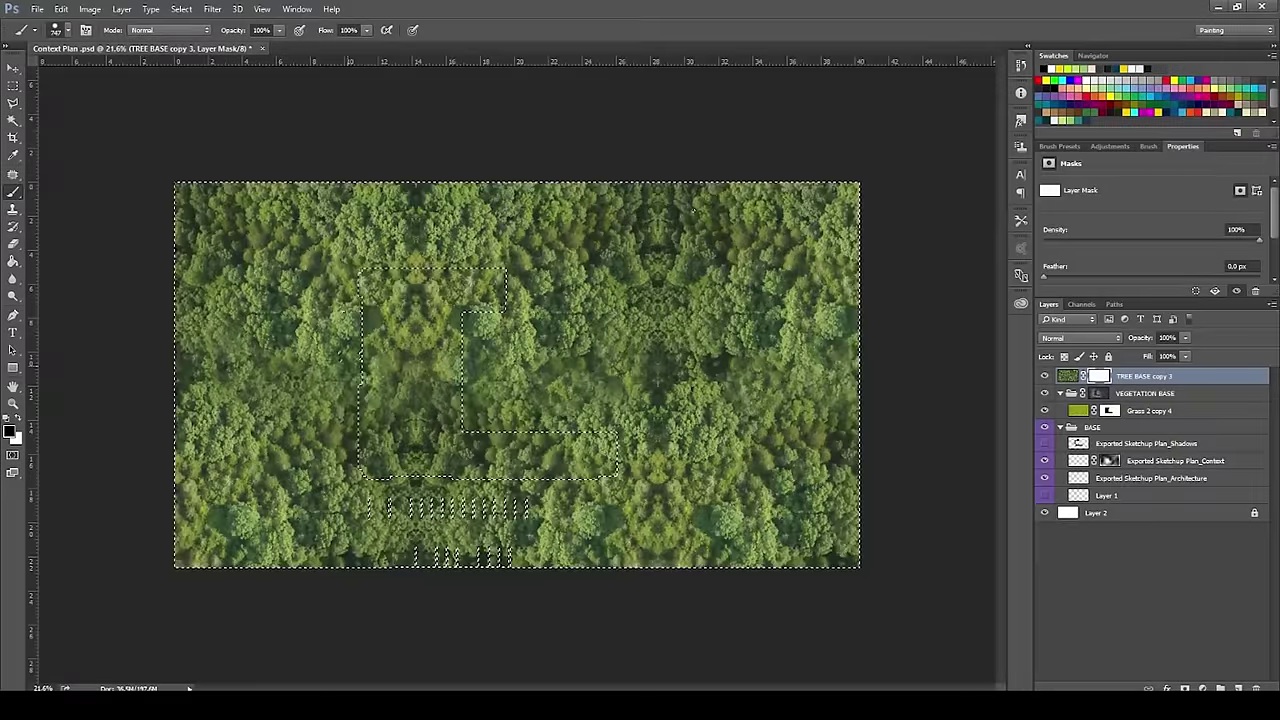
key(ctrl+d)
Step: Group the masked tree layer, name the group TREE BASE, and give it an inverted black layer mask
key(ctrl+g)
double_click(1100, 376)
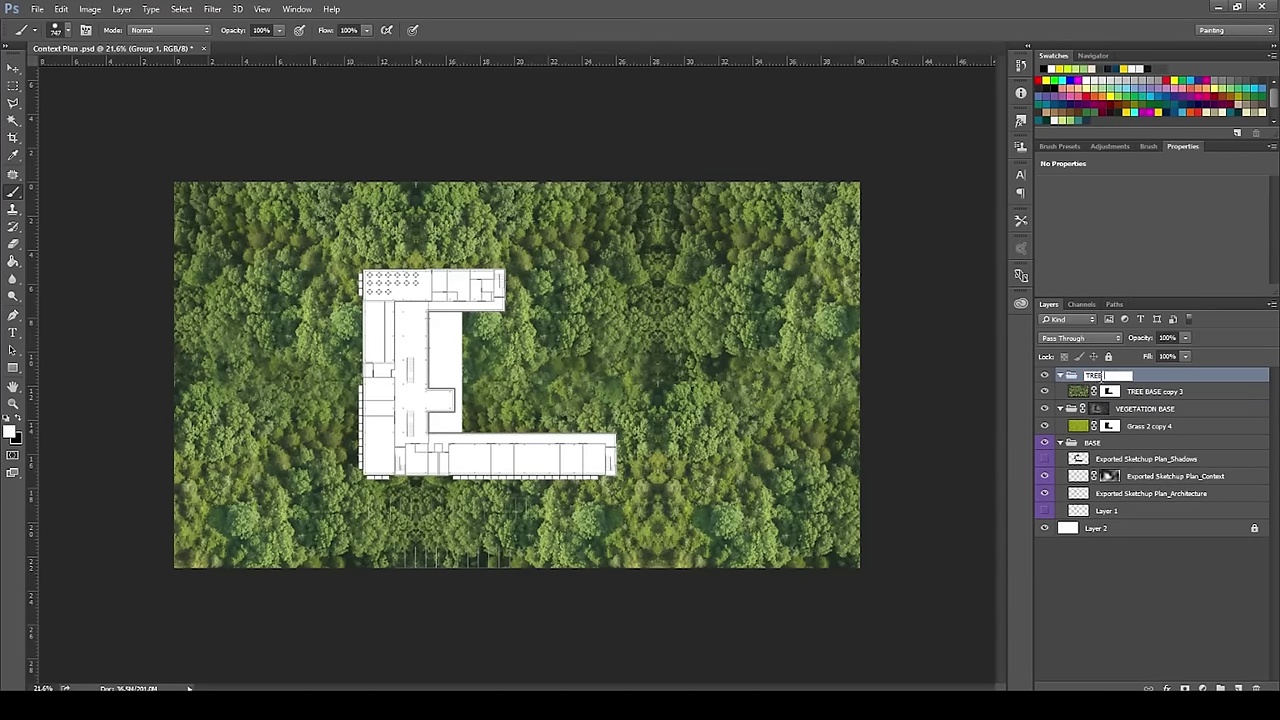
click(1185, 689)
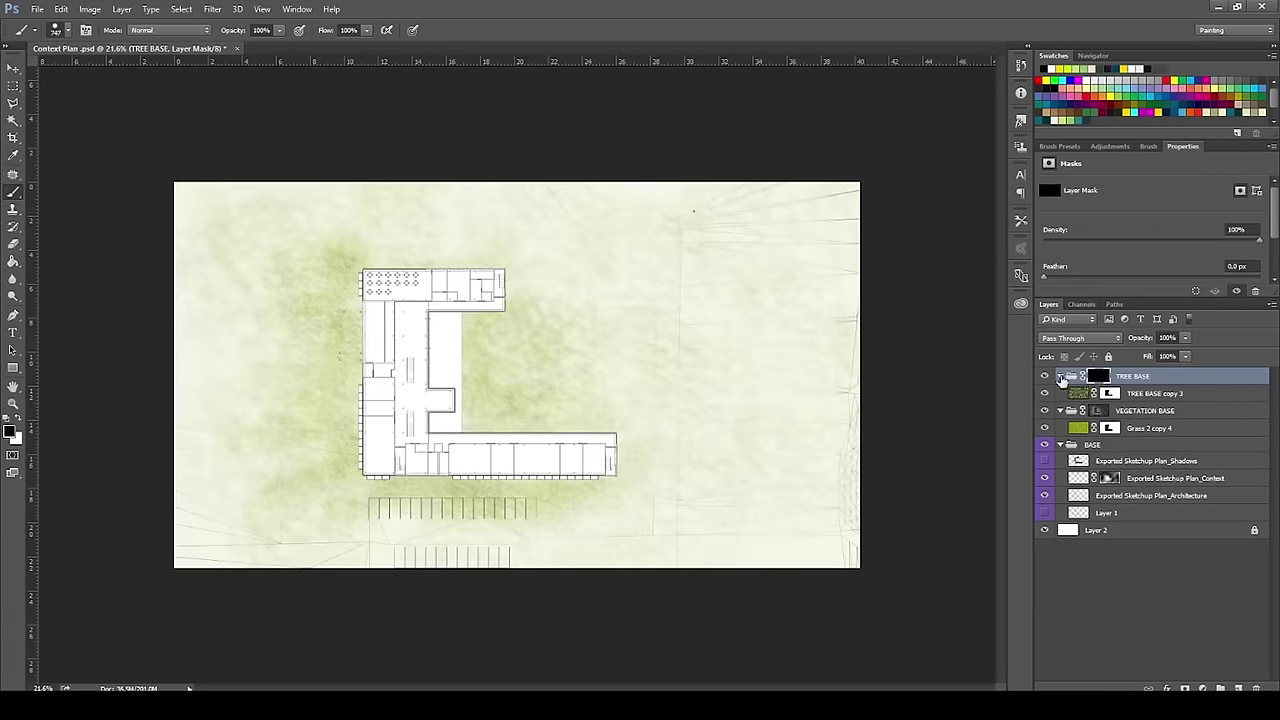
right_click(1050, 370)
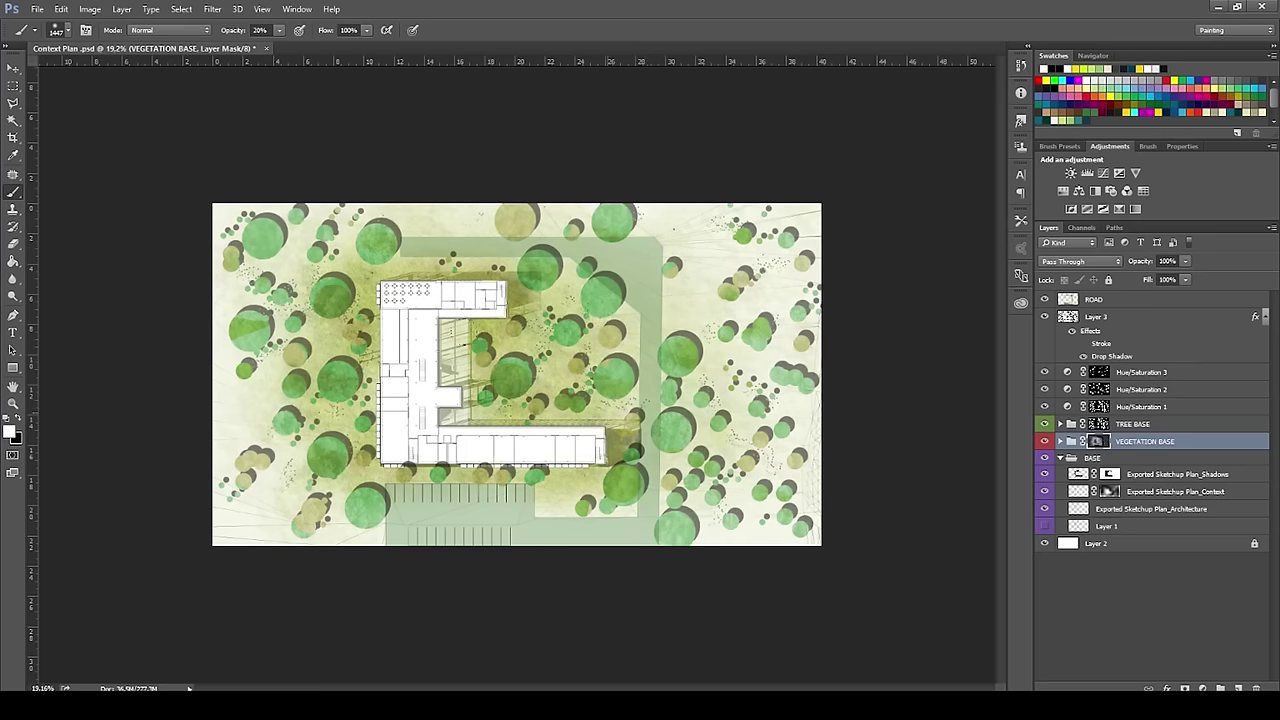
alt+scroll(583, 471, down, 2)
alt+scroll(540, 440, up, 4)
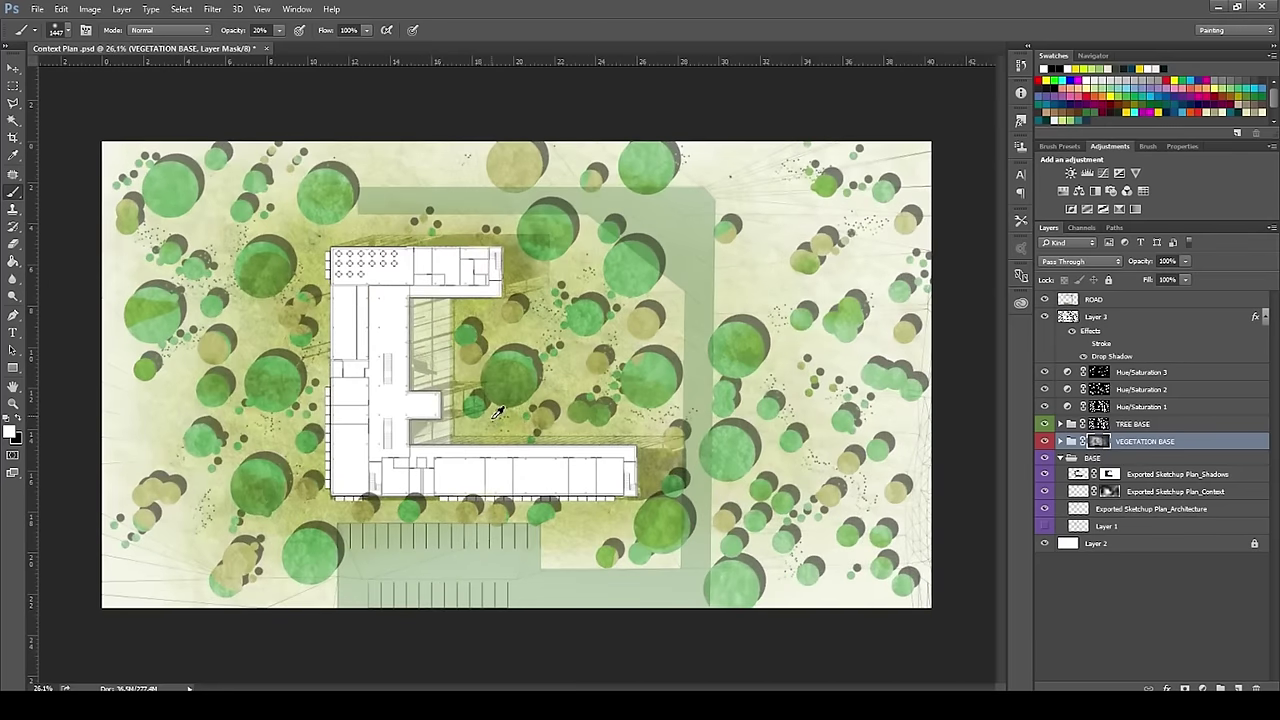